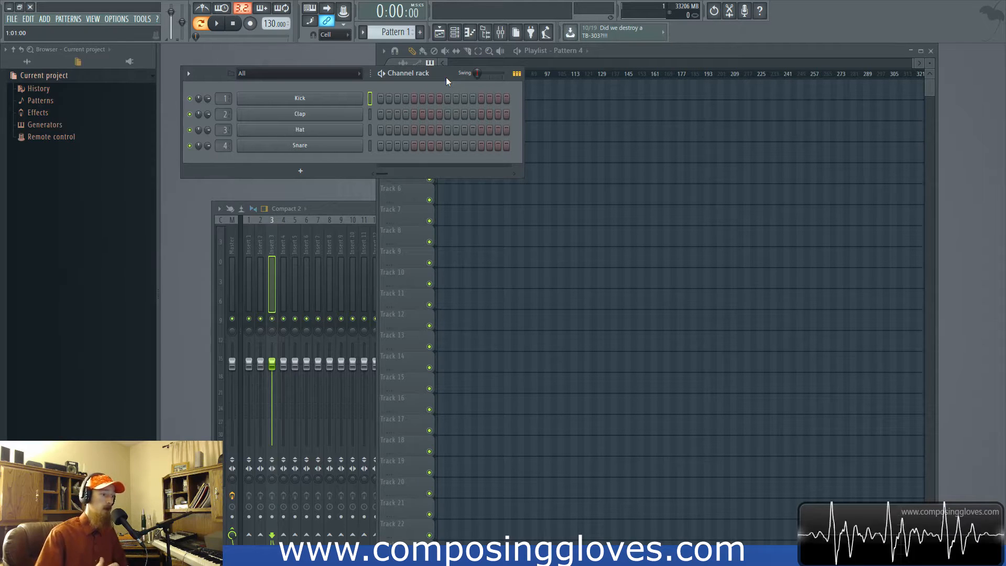
- Reposition the channel rack slightly and check its display filter groups, leaving the filter on All
mouse_move(445, 77)
mouse_down()
mouse_move(458, 64)
mouse_move(451, 94)
mouse_move(453, 79)
mouse_up()
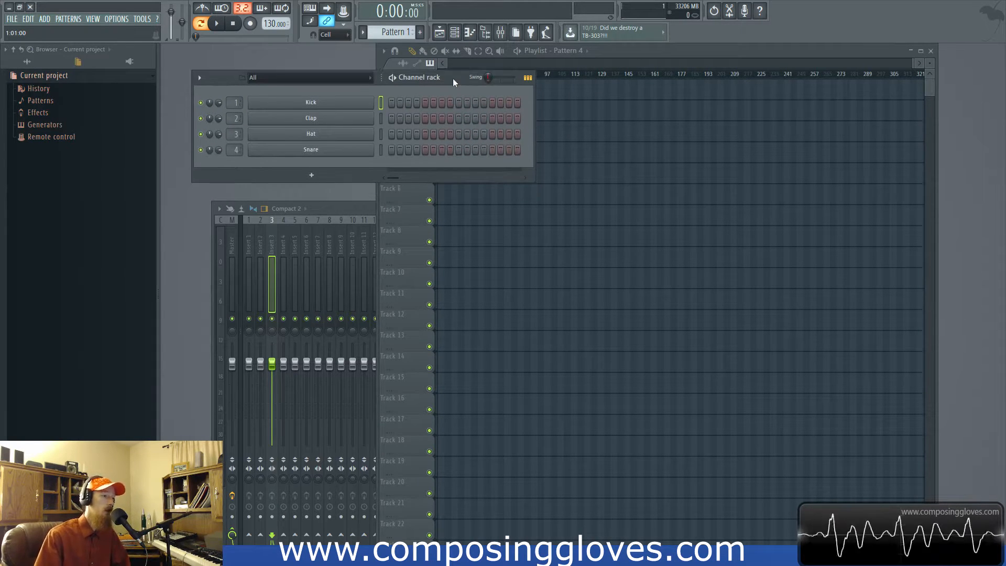
click(315, 78)
click(307, 101)
click(293, 77)
click(292, 91)
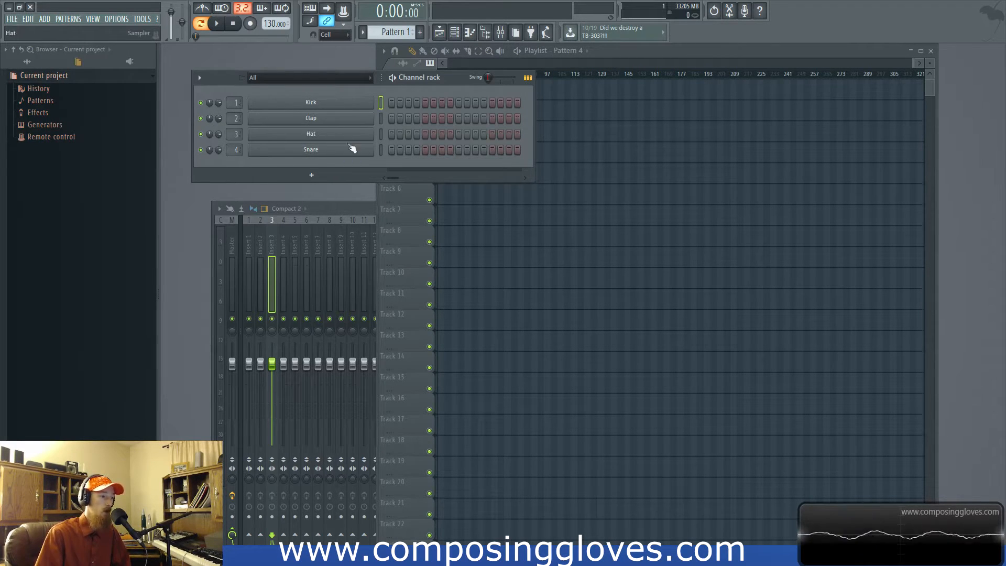
- Select the Kick, Clap, Hat and Snare channels and group them in a filter group named Good Drums
click(380, 103)
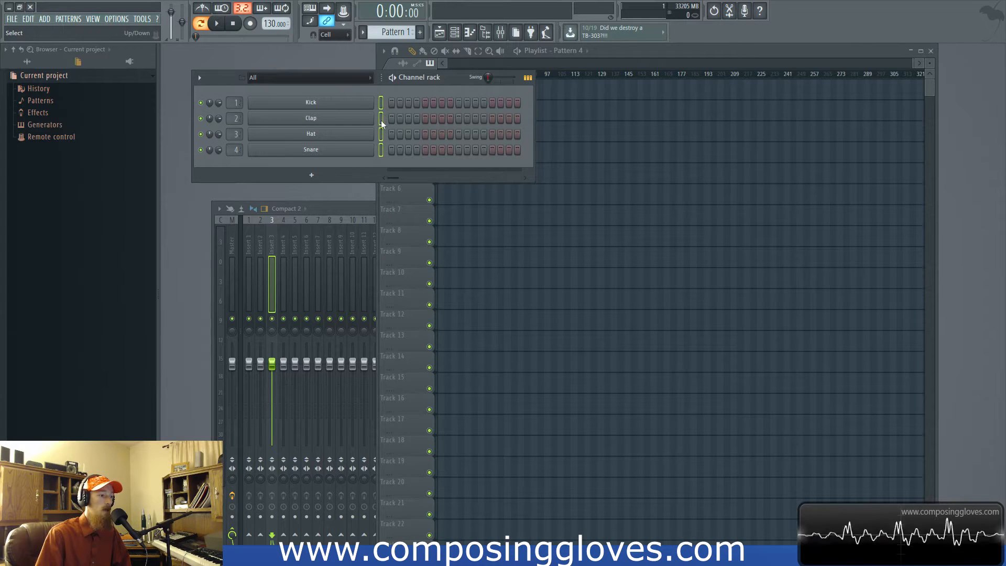
click(382, 103)
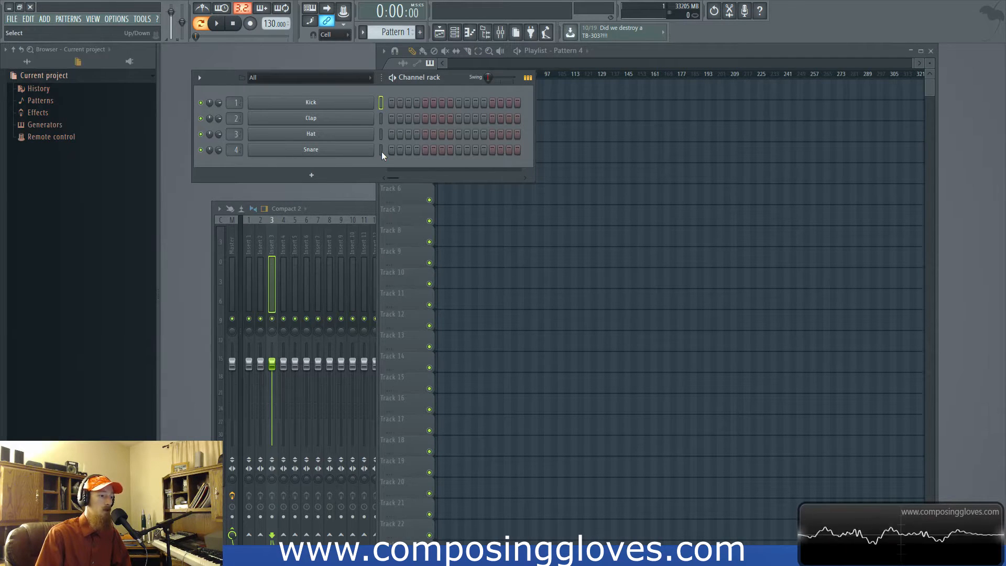
drag(382, 150, 382, 134)
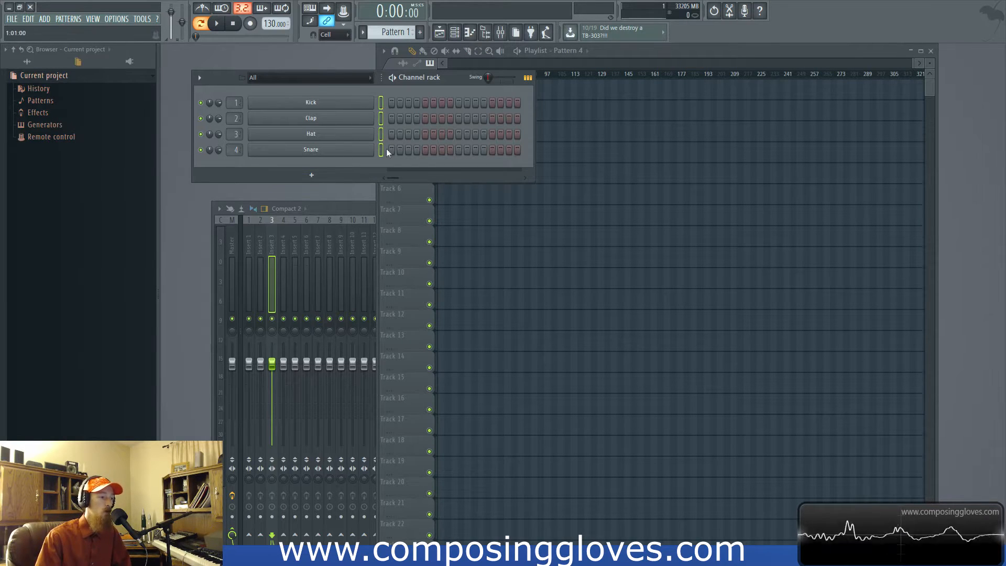
click(326, 79)
click(299, 78)
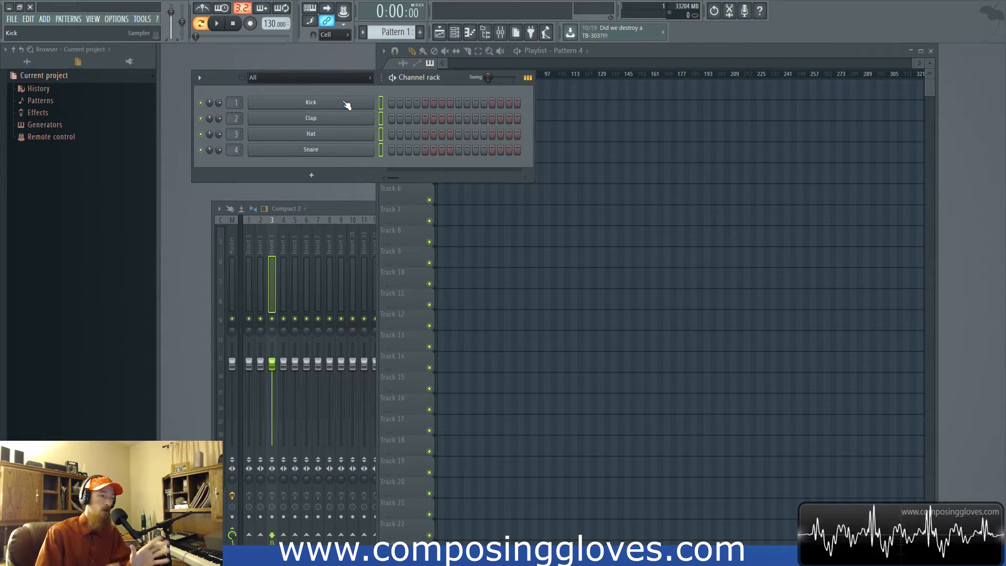
click(202, 81)
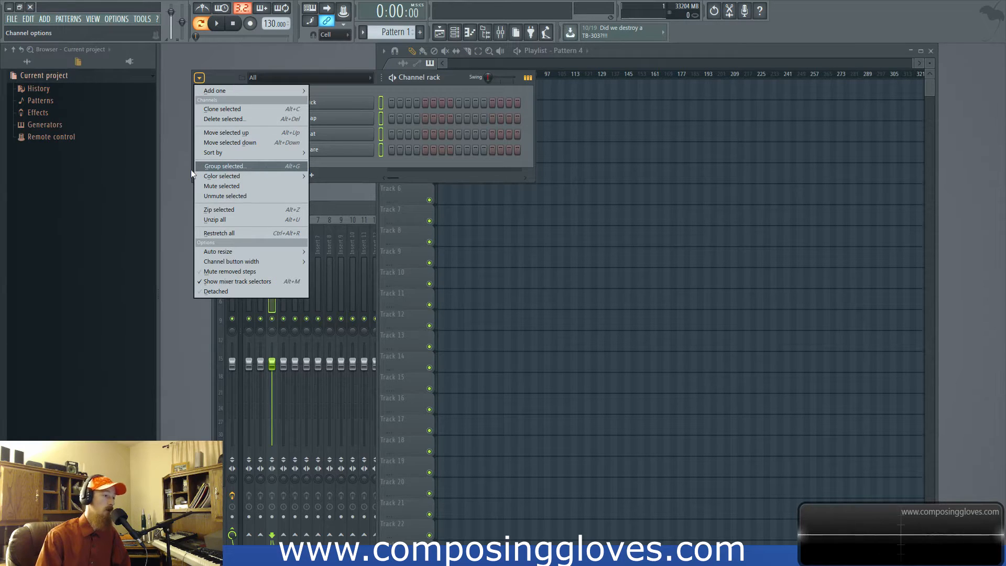
click(266, 165)
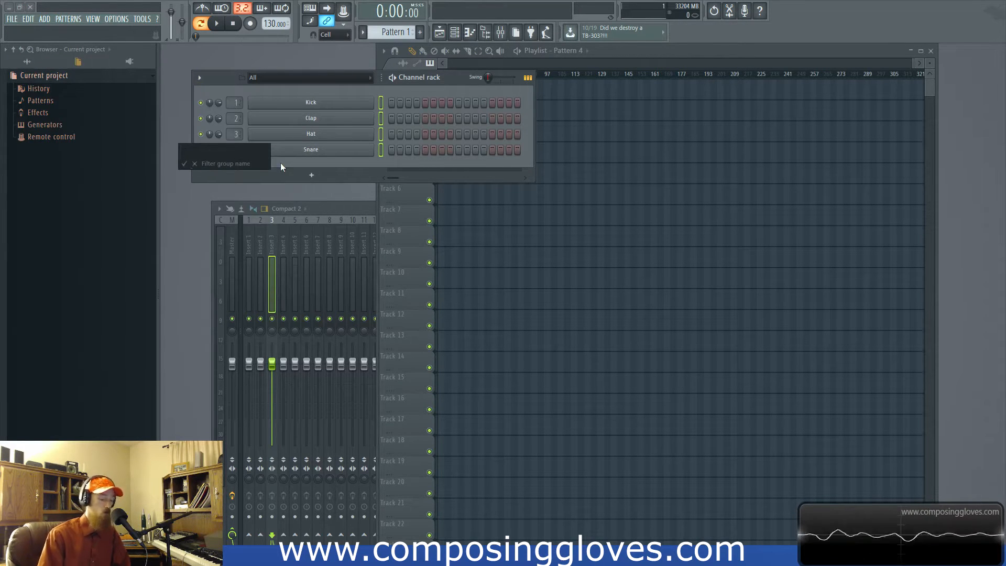
text(Good)
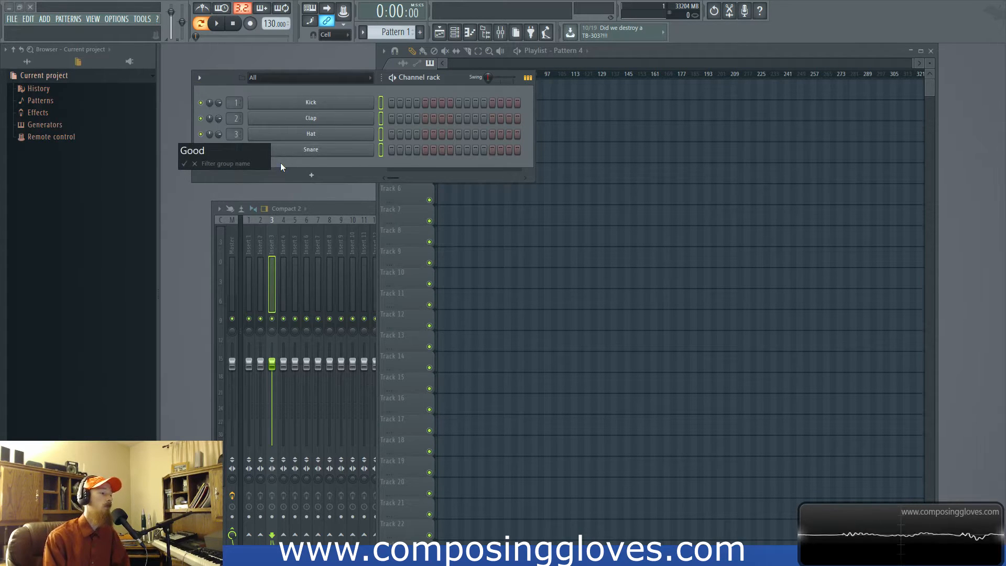
text( Drums)
key(ctrl+a)
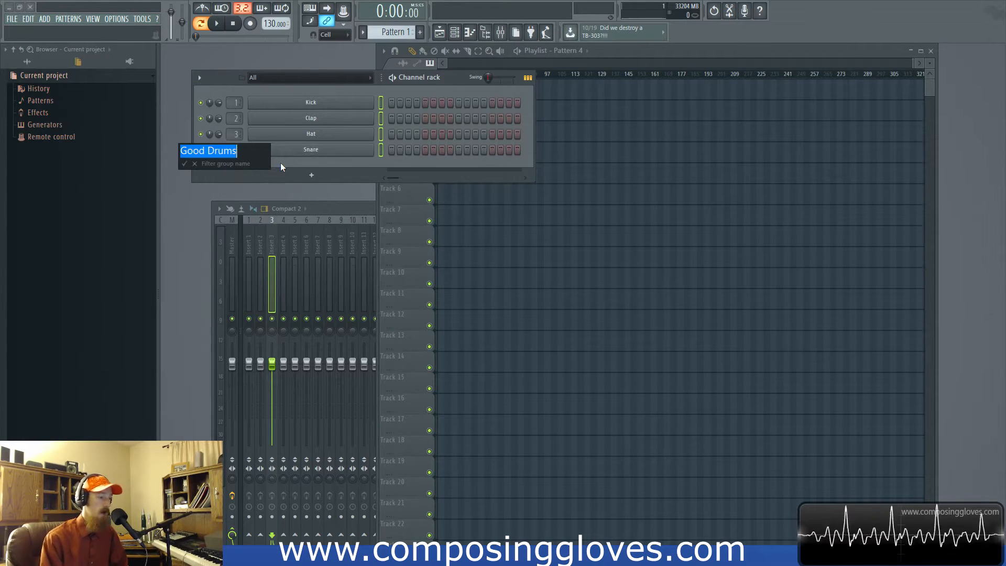
key(Return)
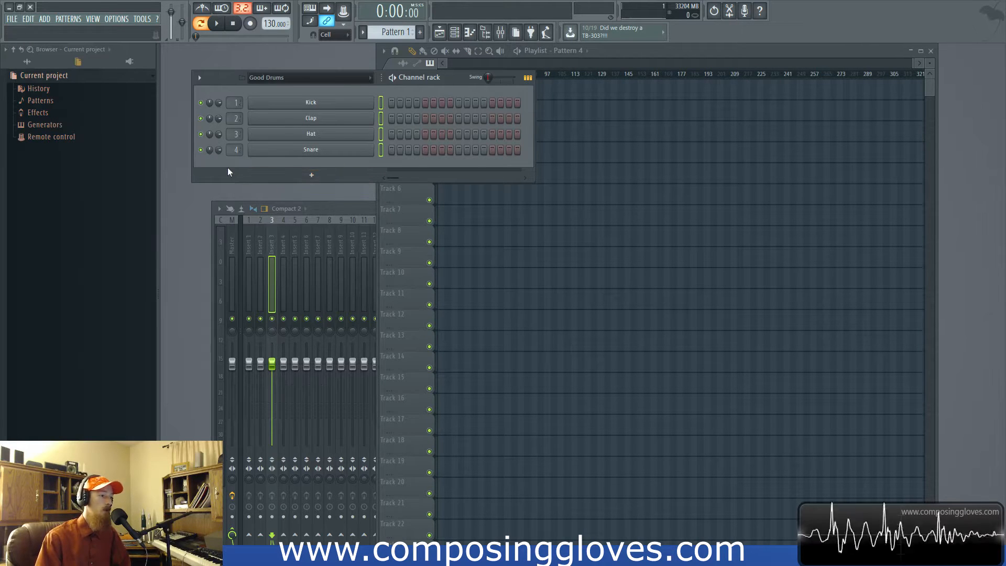
- Add a Reaktor5 channel and an Ogun channel to the rack, closing the plugin window
click(312, 175)
click(390, 155)
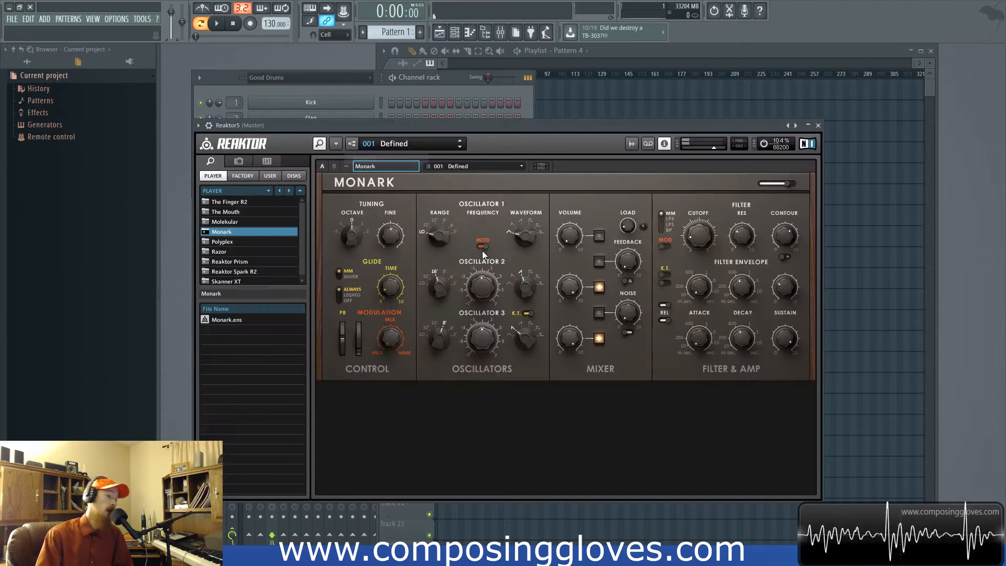
click(818, 126)
click(314, 192)
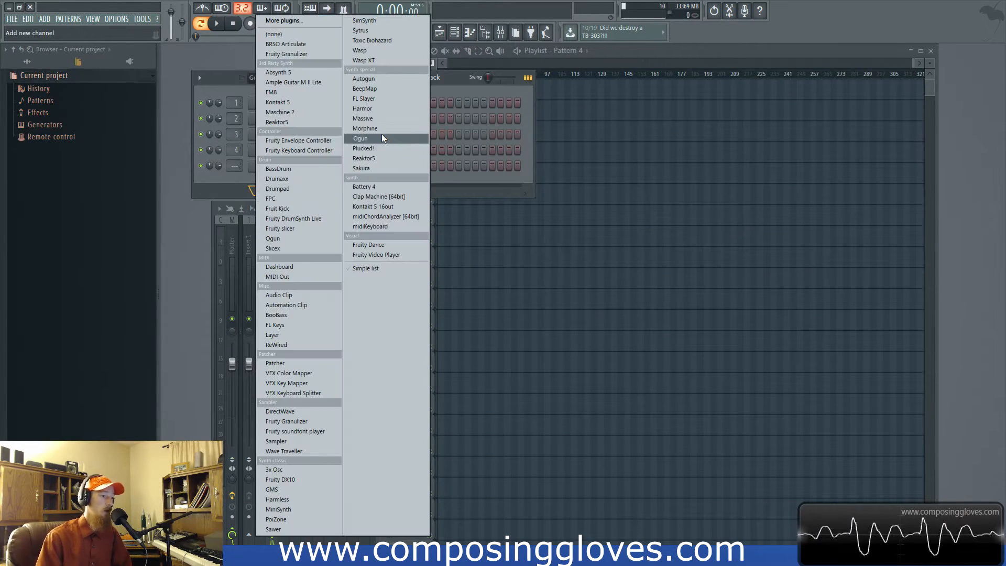
click(382, 136)
click(481, 166)
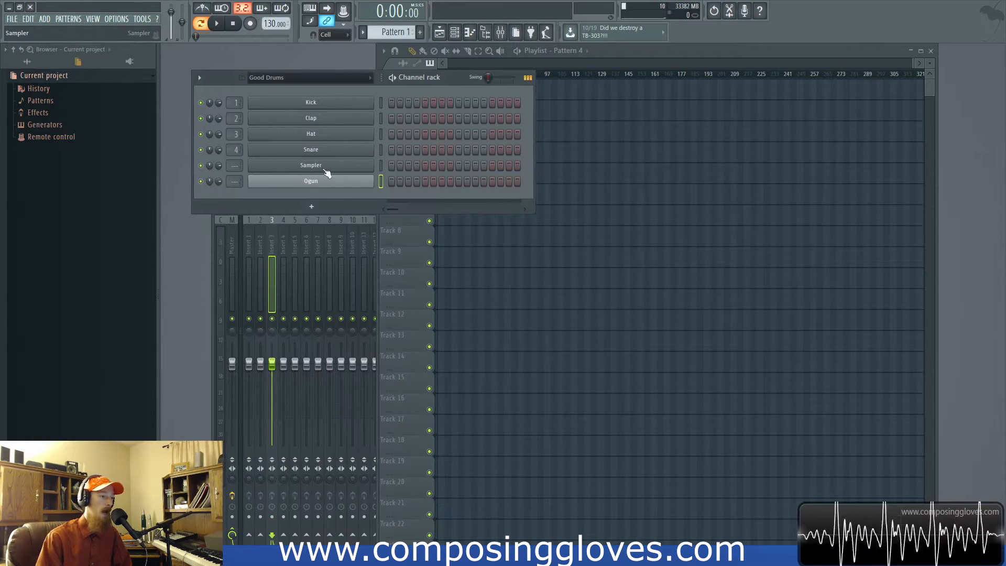
- Select the Sampler and Ogun channels and group them in the Good Drums filter group
click(381, 166)
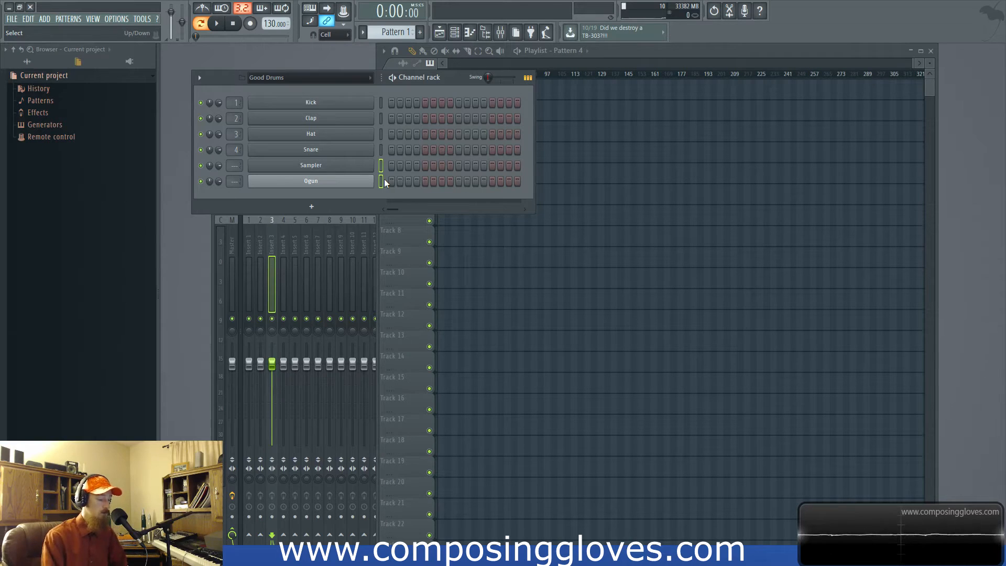
key(alt+g)
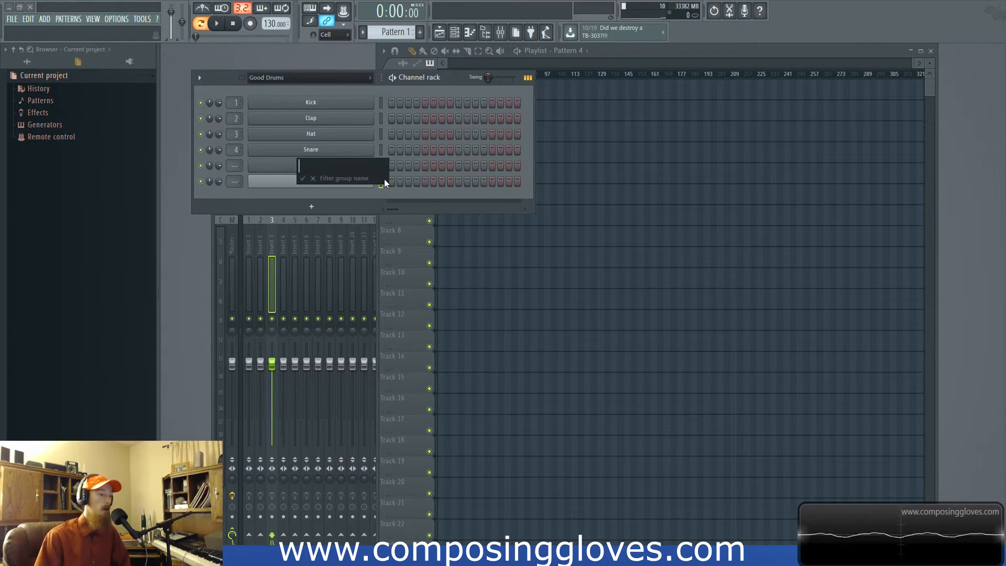
text(Good Drums)
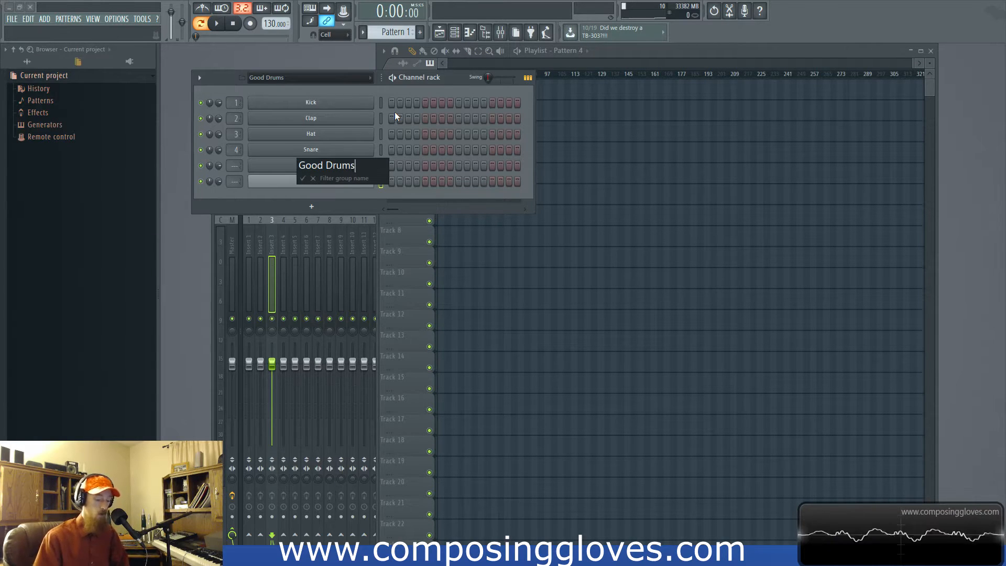
key(Return)
- Compare the channels listed under the Unsorted and Good Drums display filters
click(322, 77)
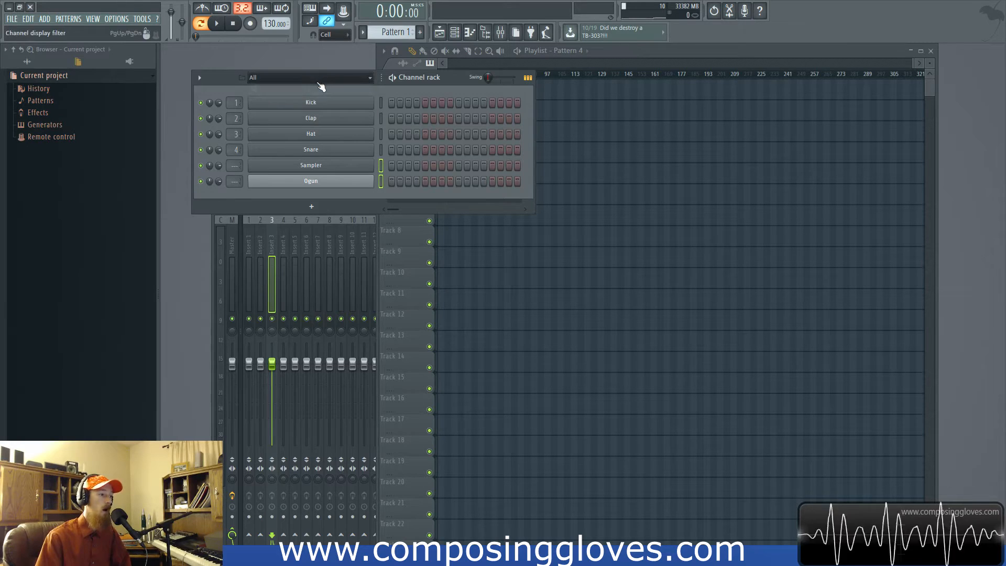
click(318, 111)
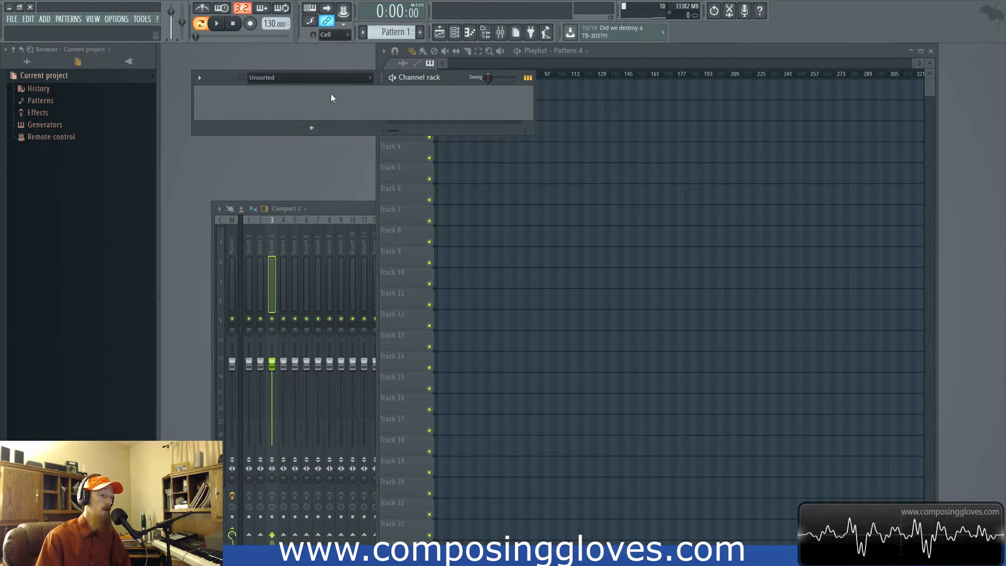
click(331, 77)
click(316, 101)
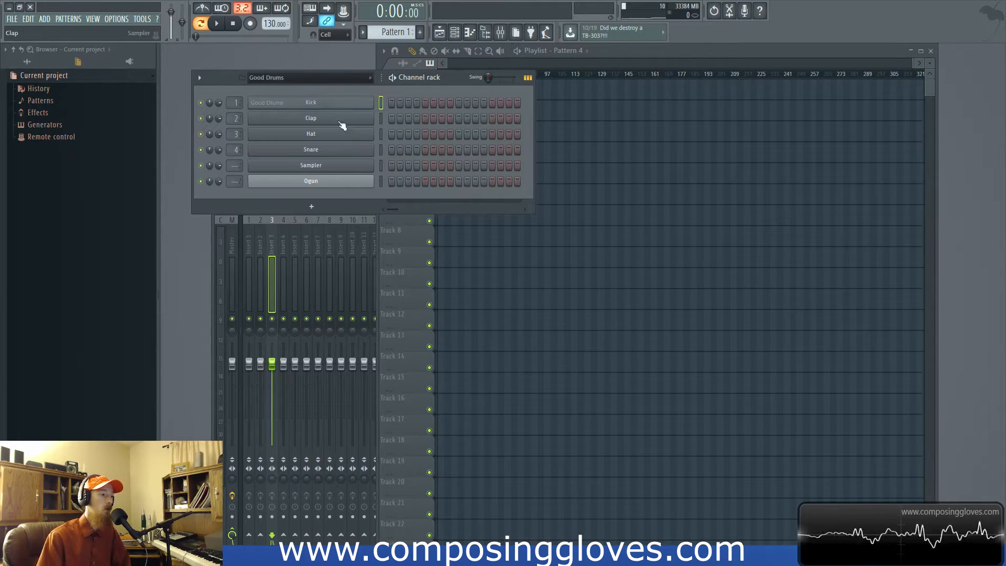
- Select the Sampler and Ogun channels and group them in the Unsorted filter group
drag(380, 182, 384, 166)
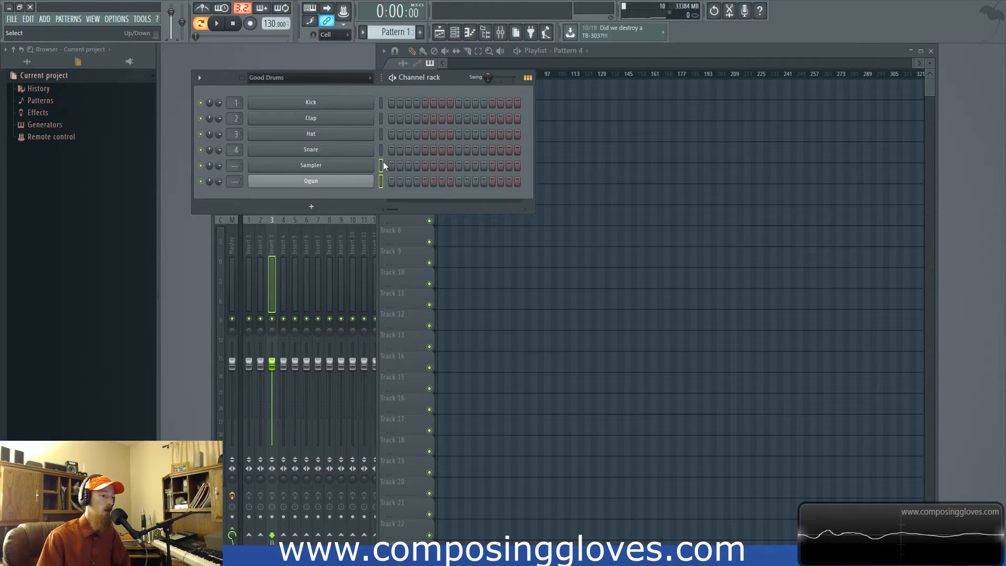
key(alt+g)
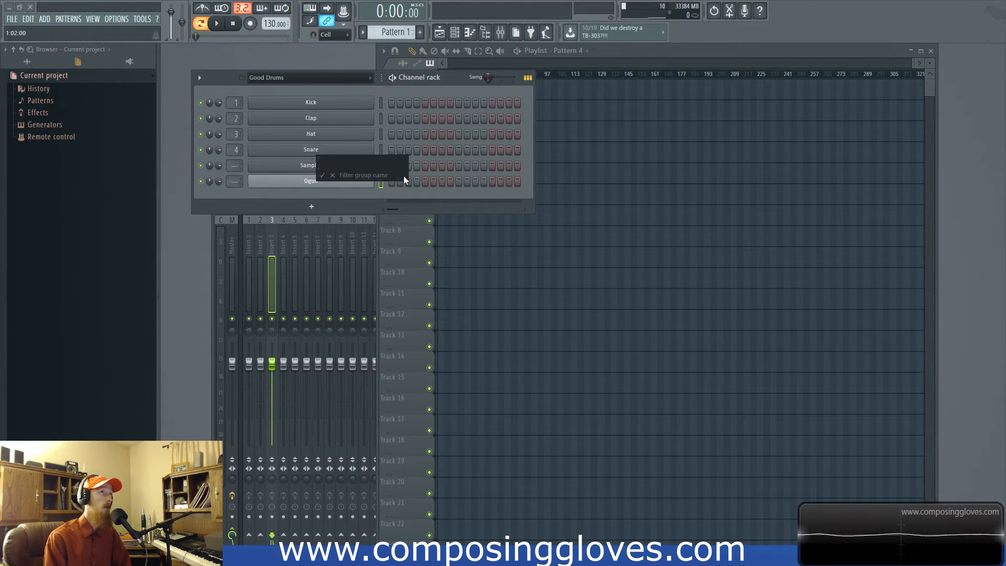
text(Unsorted)
key(Return)
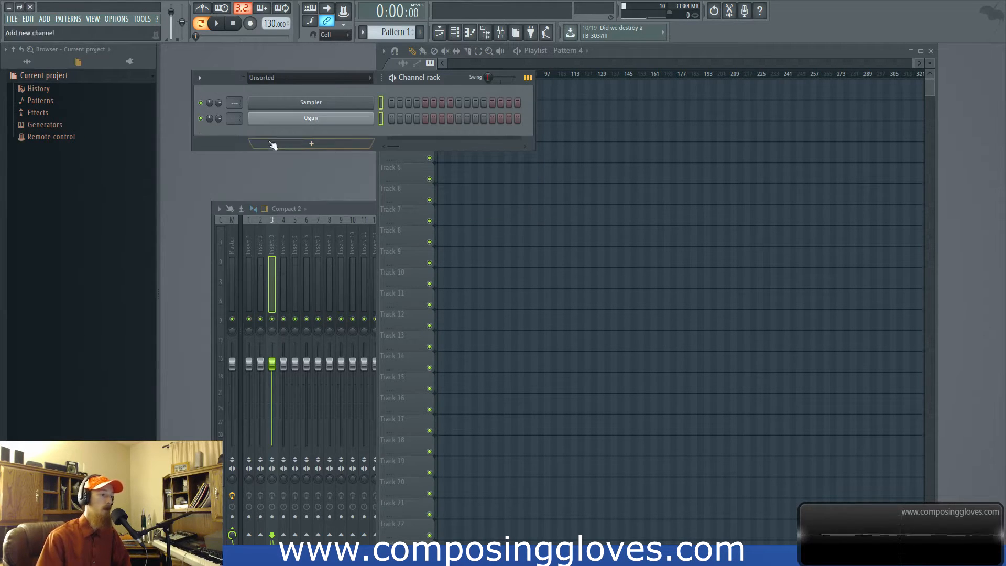
- Cycle the channel display filter through Good Drums, Unsorted and All to examine each group's channels, ending on Unsorted
click(309, 80)
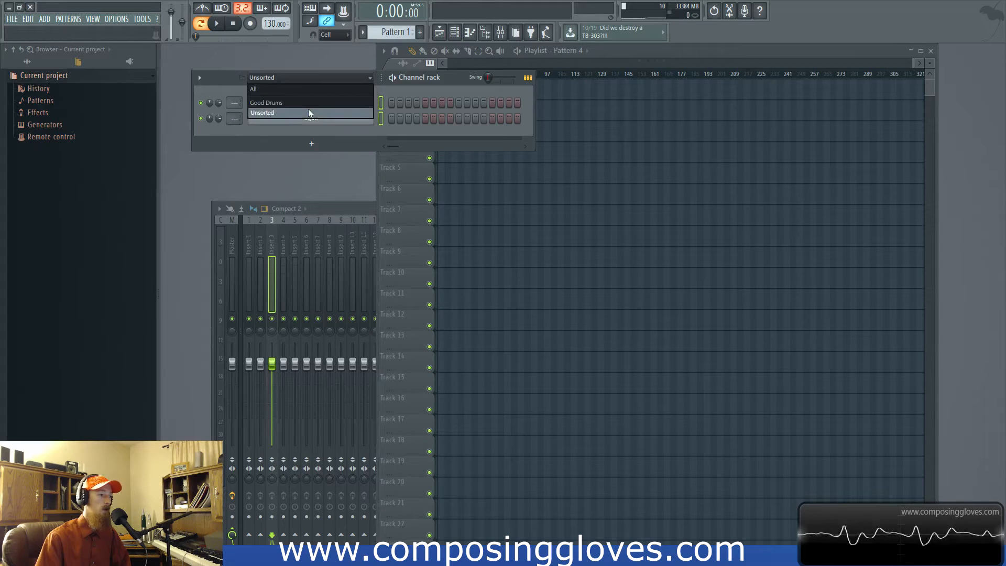
click(308, 109)
click(301, 80)
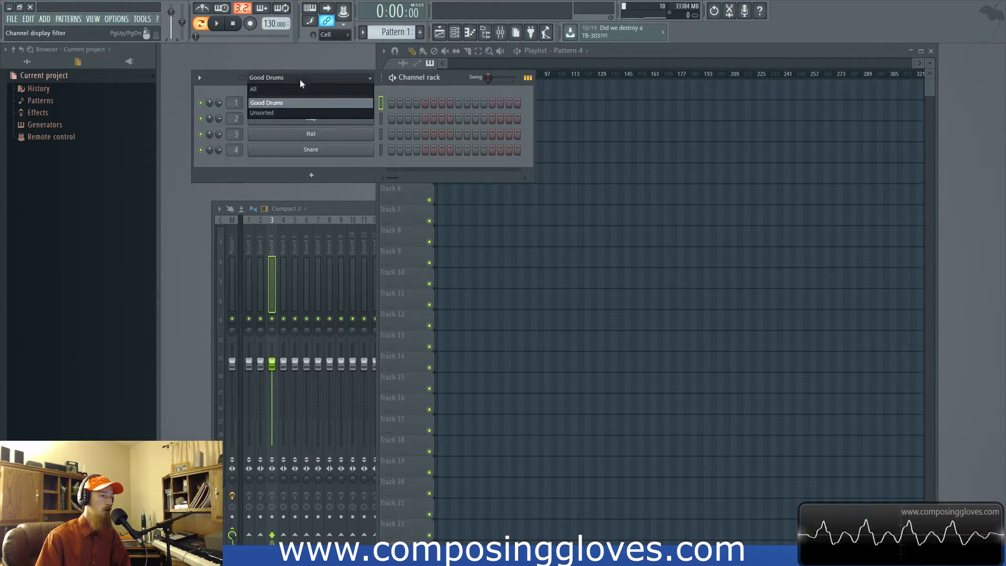
click(287, 112)
click(272, 79)
click(267, 91)
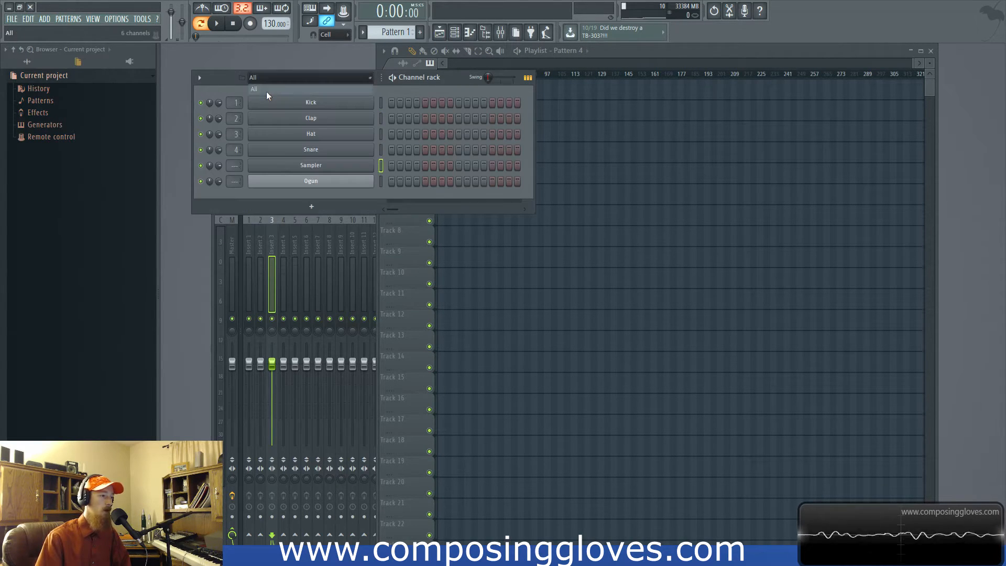
click(315, 78)
click(322, 112)
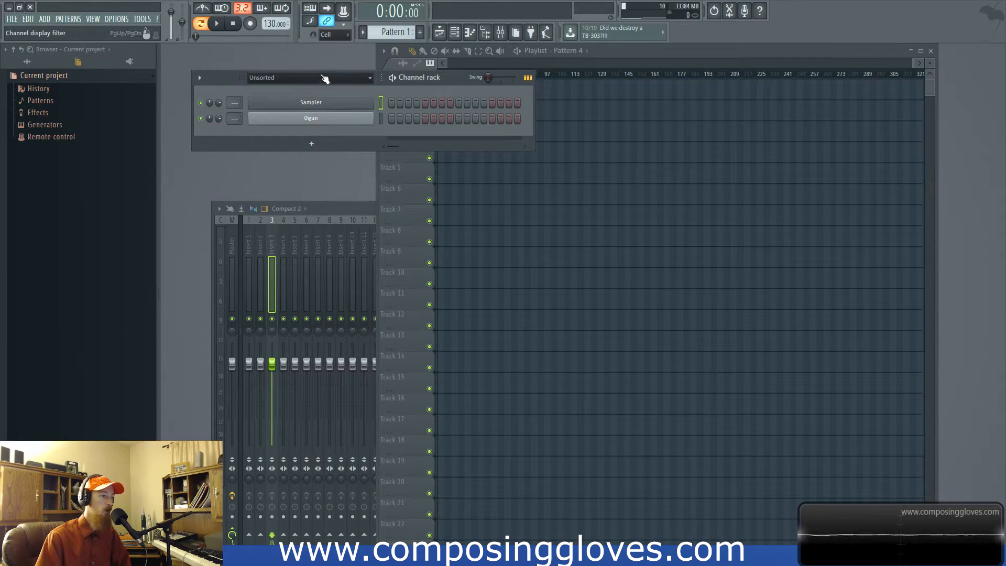
click(345, 76)
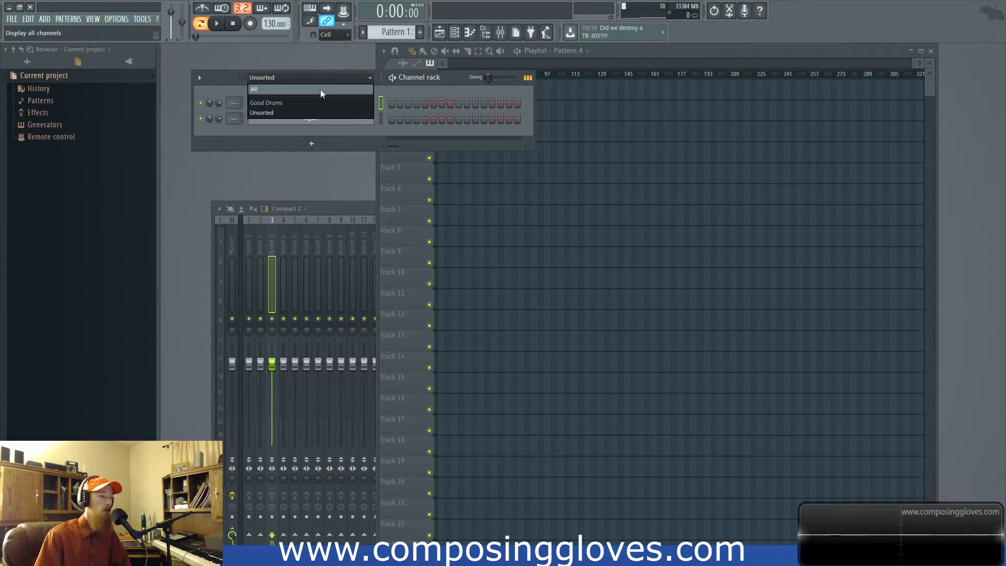
click(280, 112)
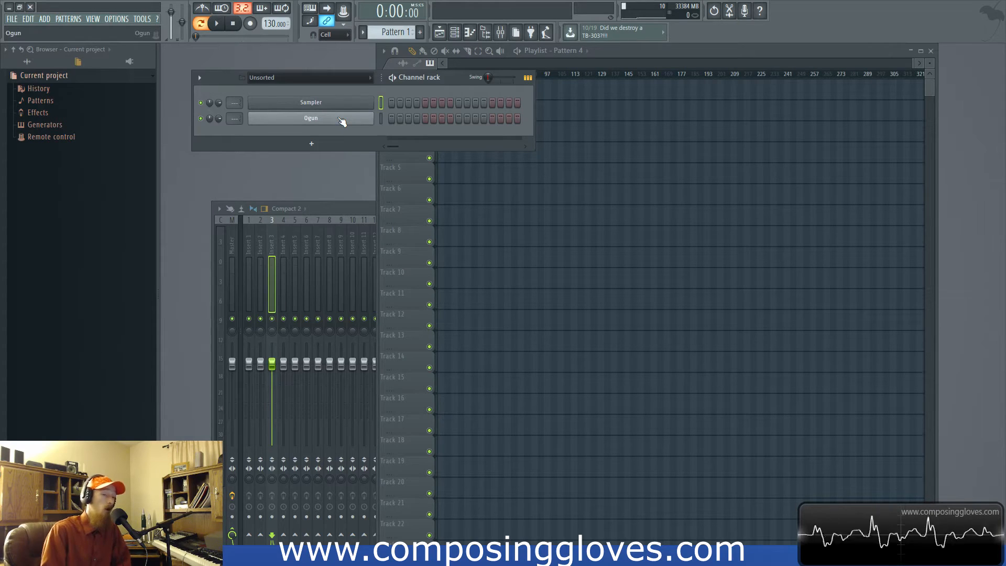
right_click(326, 79)
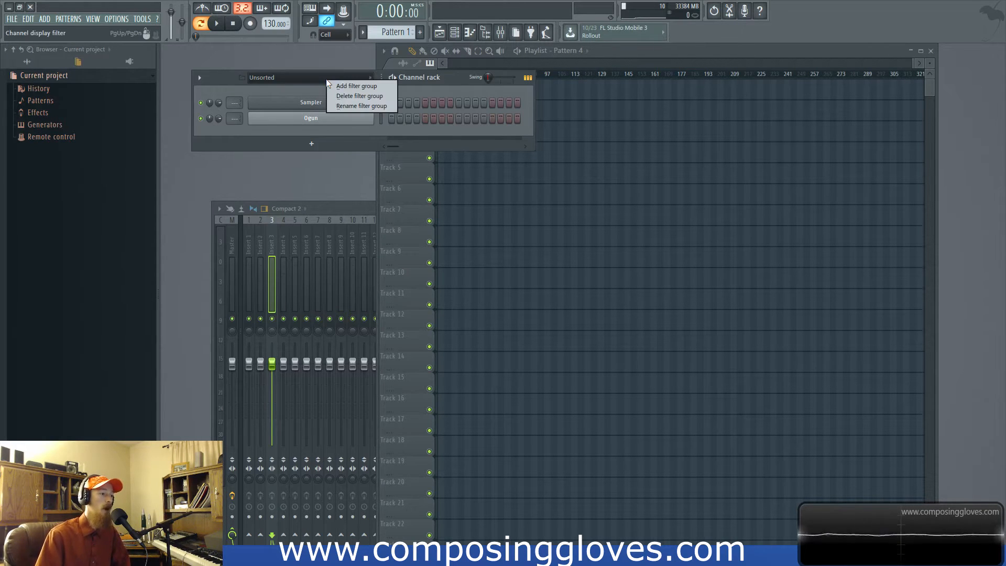
click(355, 105)
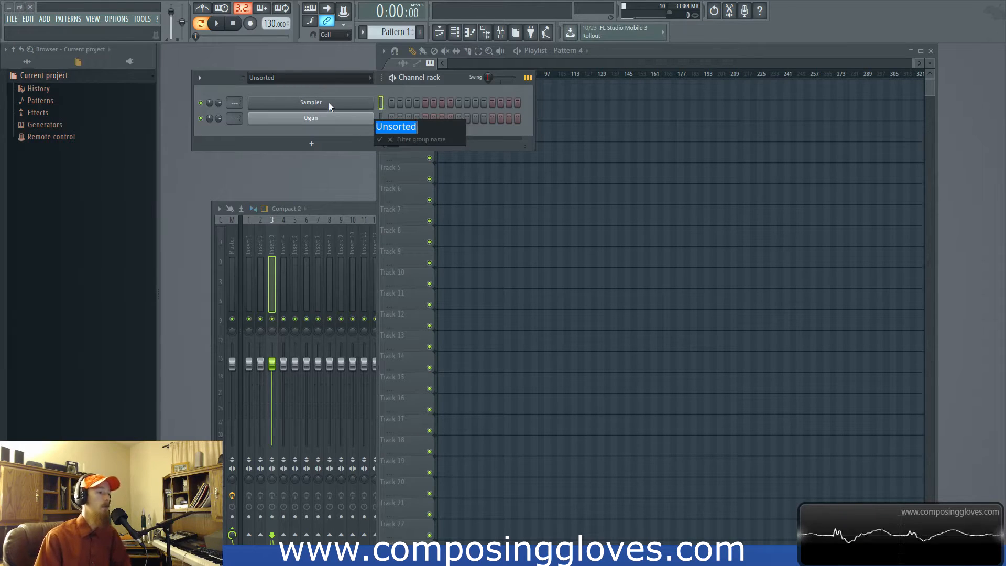
key(Escape)
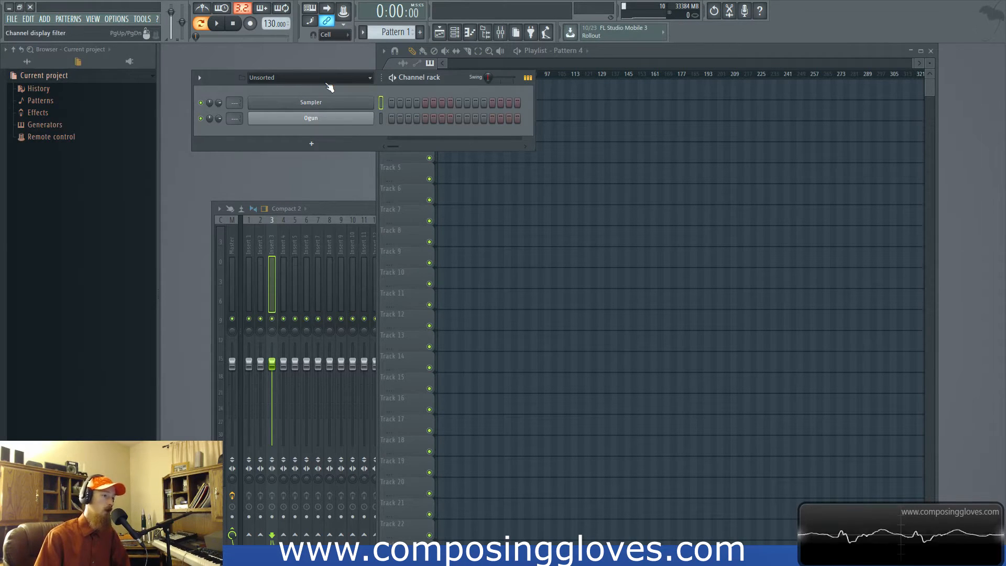
- Set the channel display filter to All to show every channel in the rack
right_click(325, 82)
click(319, 77)
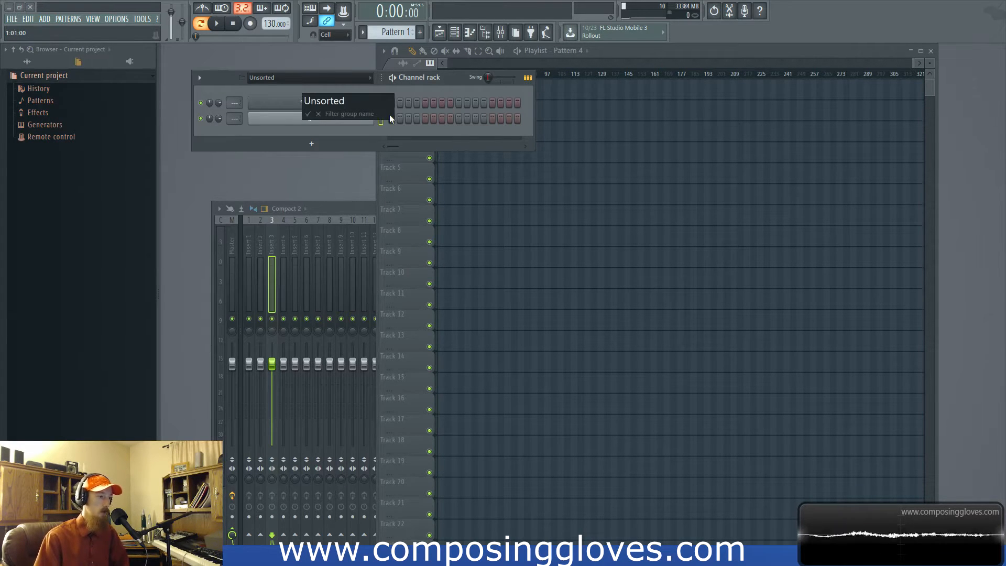
click(313, 78)
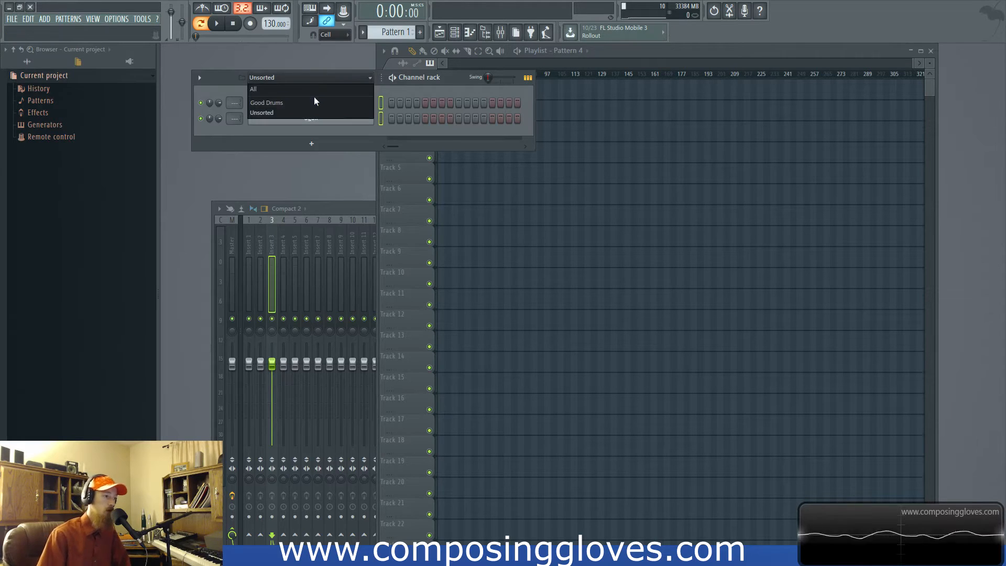
click(313, 93)
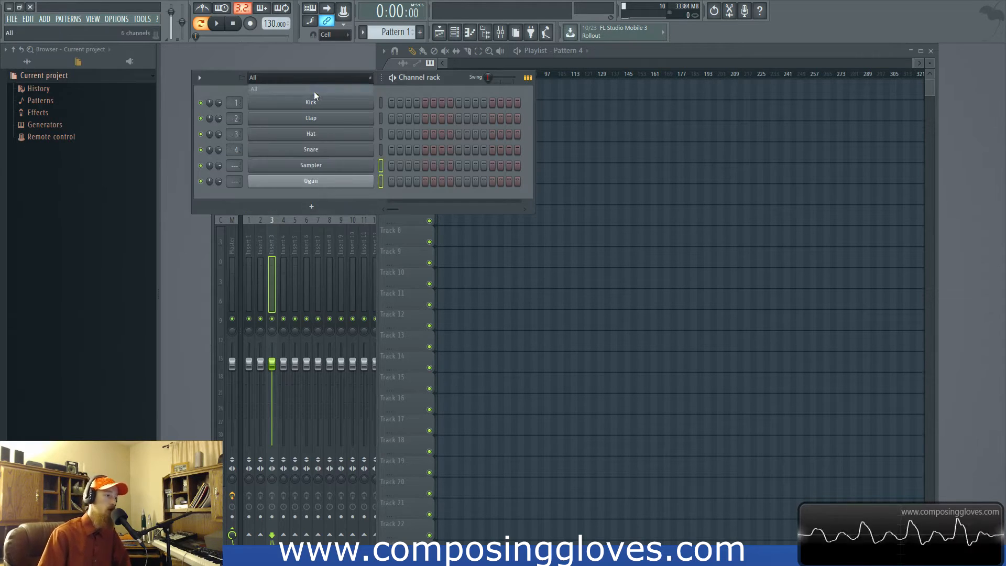
- Select the Hat, Snare, Sampler and Ogun channels and zip them in the channel rack
click(381, 132)
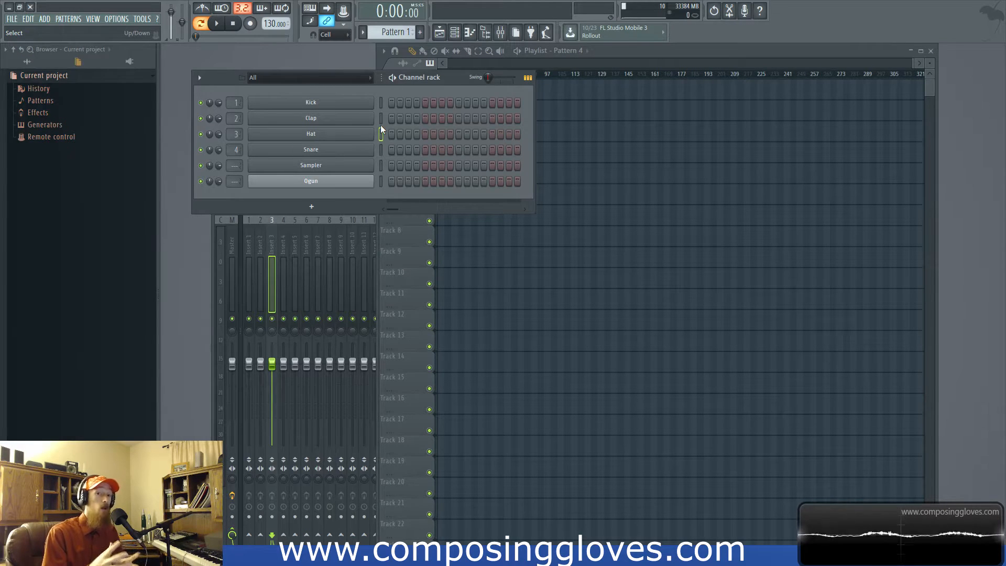
click(380, 165)
click(381, 120)
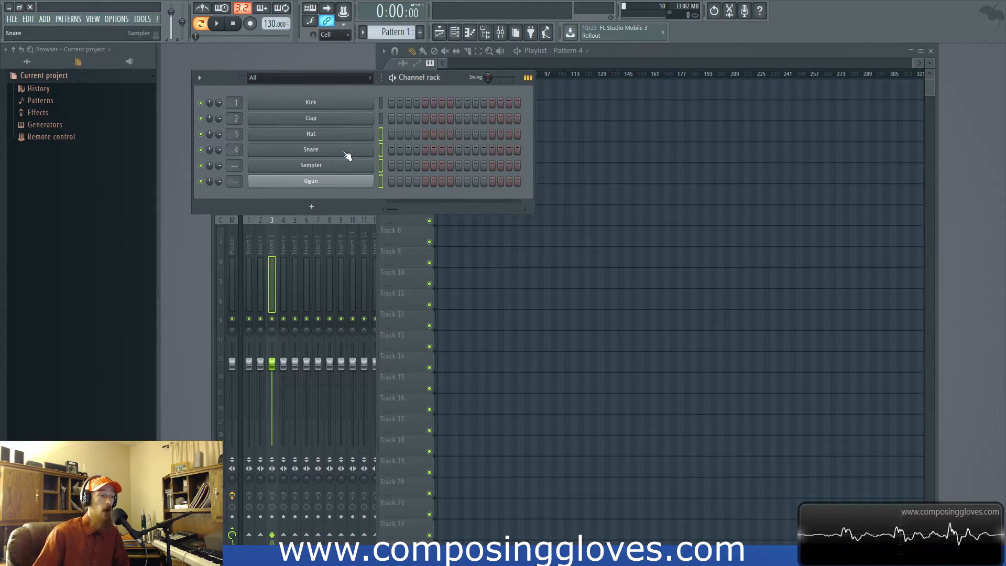
key(alt+z)
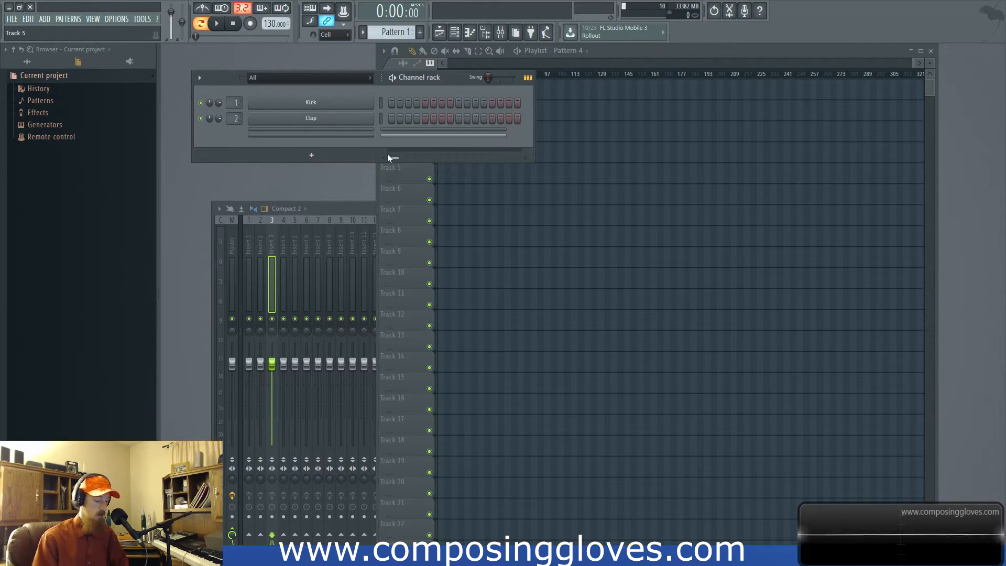
- Unzip the collapsed channels, reselect Hat through Ogun and zip them again
key(alt+z)
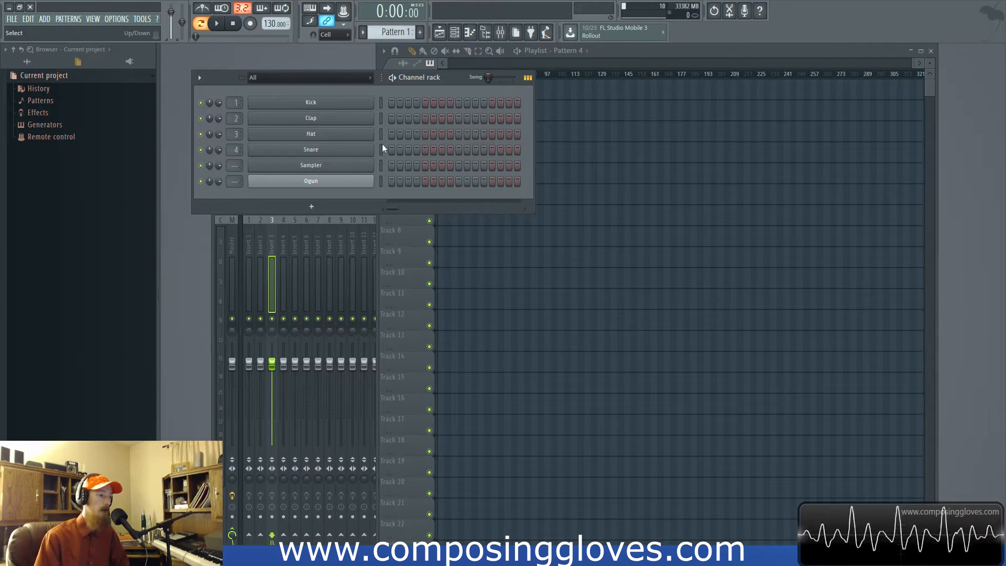
drag(383, 164, 384, 180)
key(alt+z)
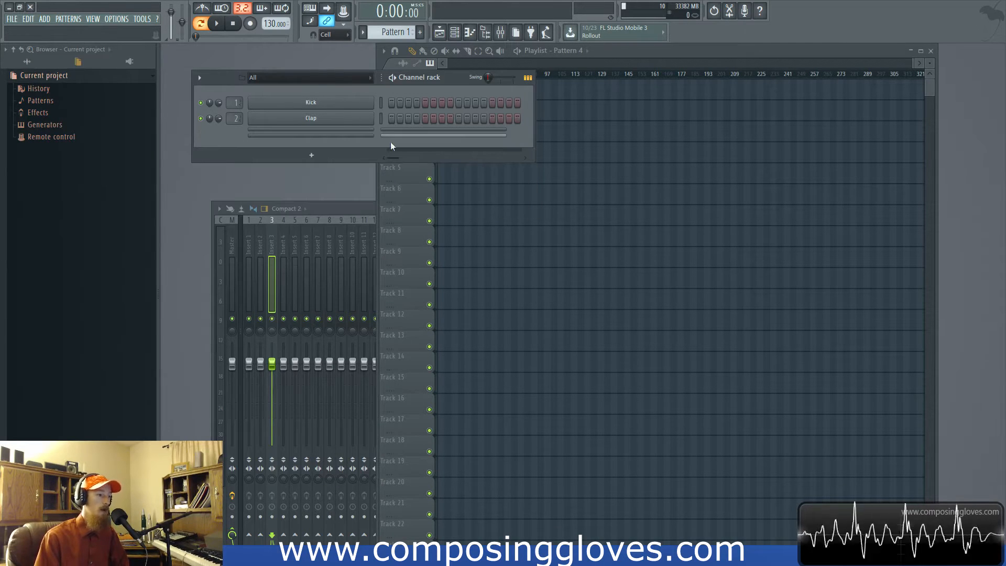
- Expand the zipped Hat, Snare, Sampler and Ogun channels individually
click(351, 131)
click(356, 145)
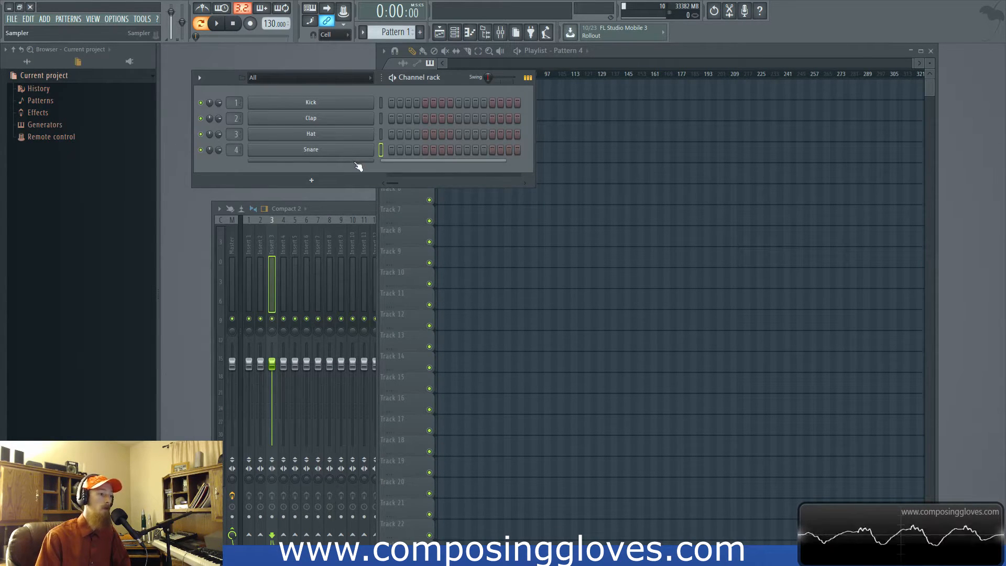
click(356, 162)
click(353, 177)
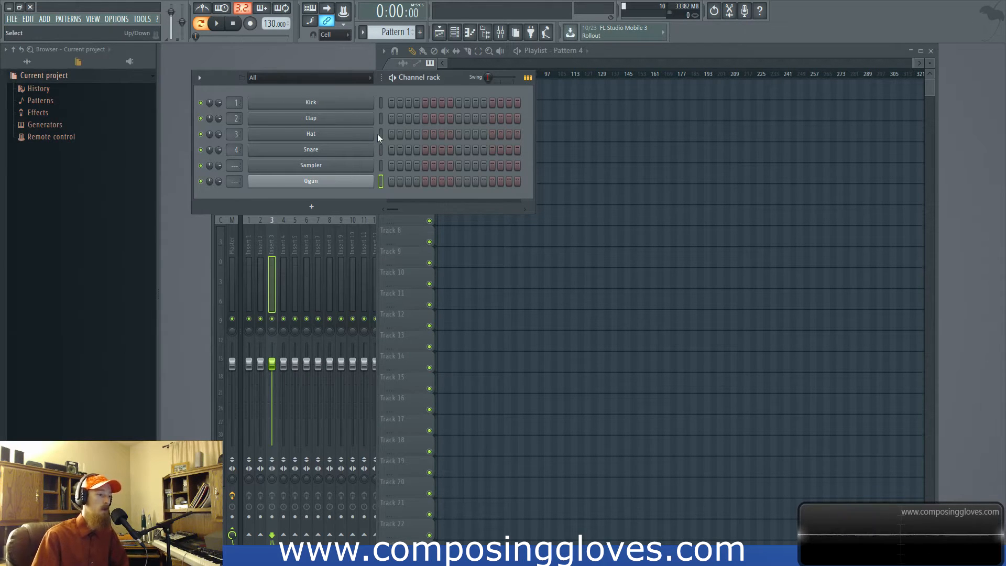
- Create a new project from the CG Kontakt General template in the Composing Gloves category
click(12, 19)
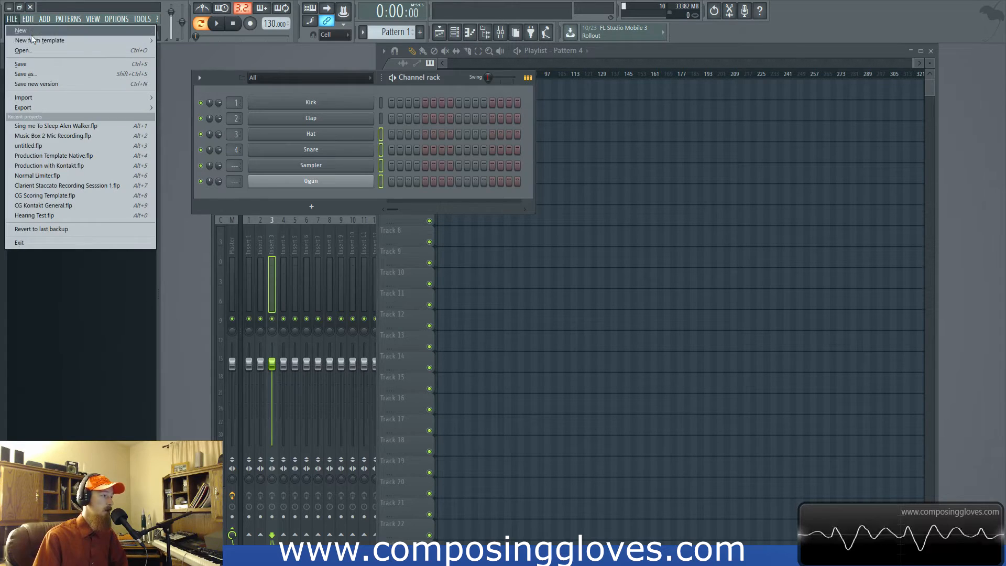
mouse_move(86, 43)
mouse_move(193, 40)
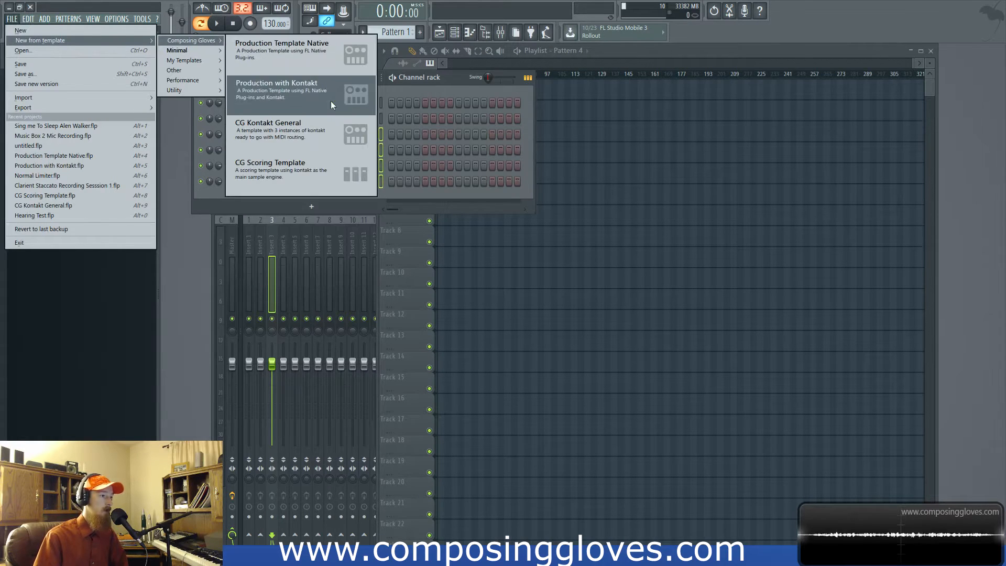
click(293, 131)
click(519, 303)
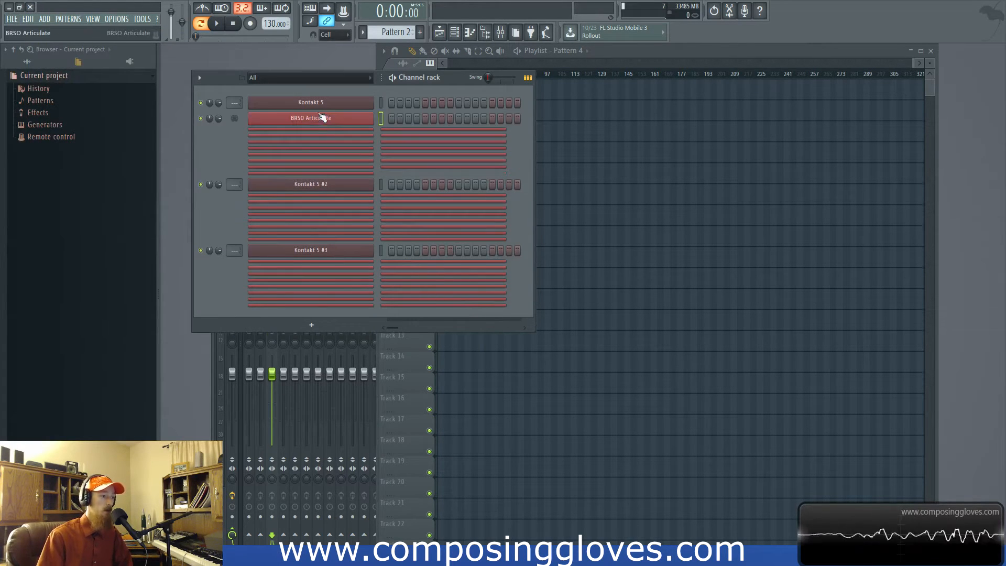
- Expand the zipped BRSO Articulate #2 to #5 channels and open the piano roll of BRSO Articulate
right_click(320, 166)
key(c)
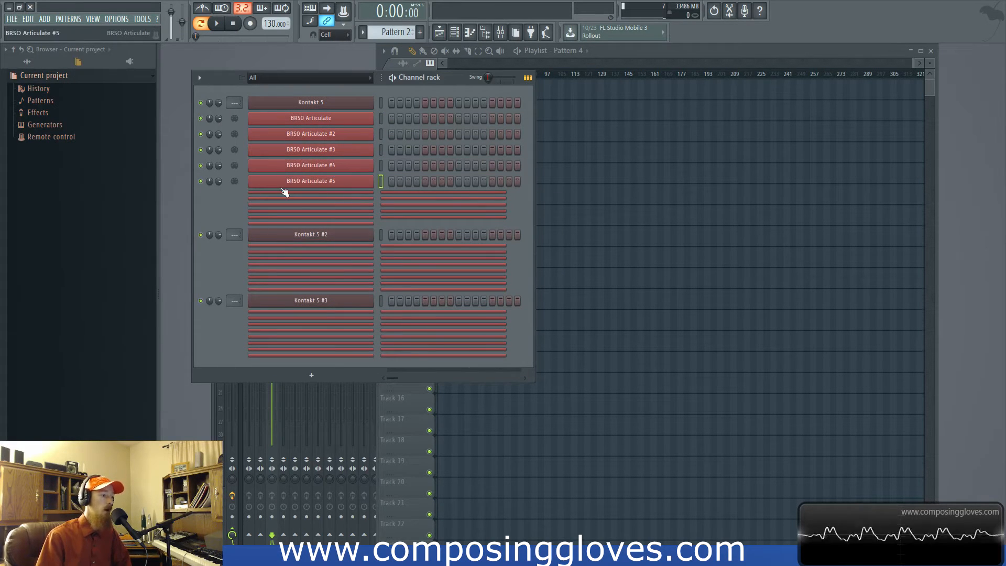
right_click(371, 122)
click(398, 122)
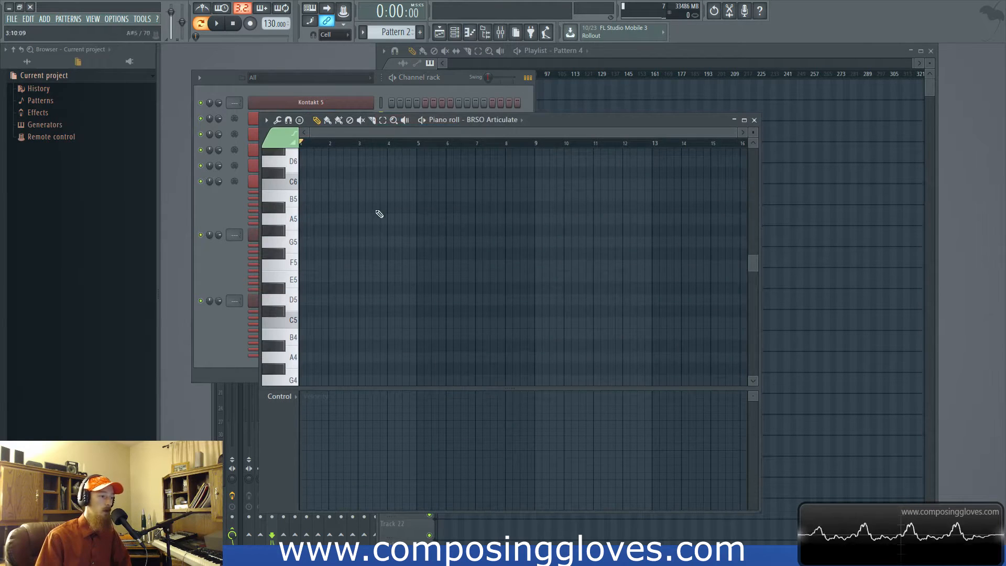
- Place scattered one-step notes between A5 and G#6 across bars 1 to 34 in the BRSO Articulate piano roll
scroll(362, 260, up, 2)
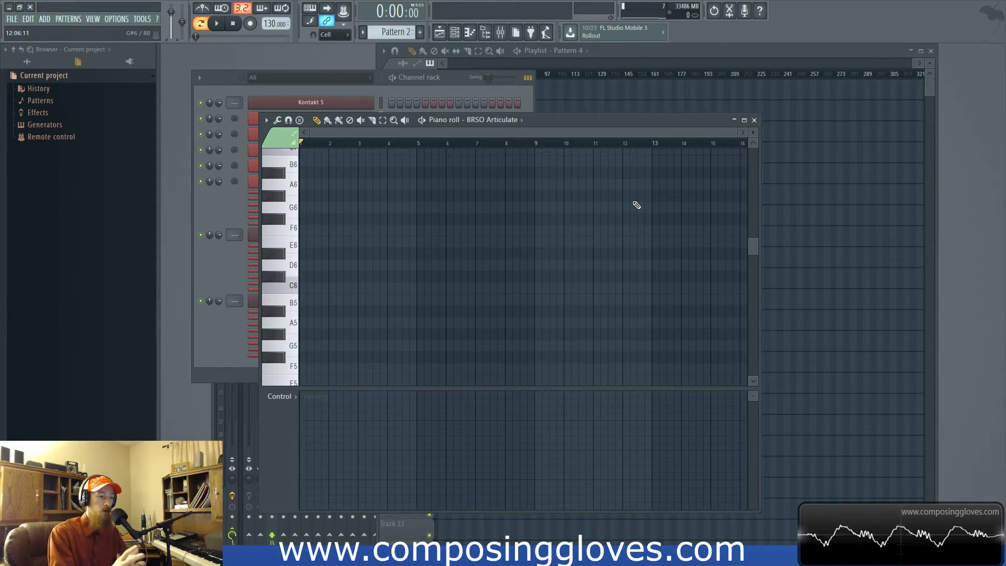
click(313, 229)
click(409, 241)
click(451, 206)
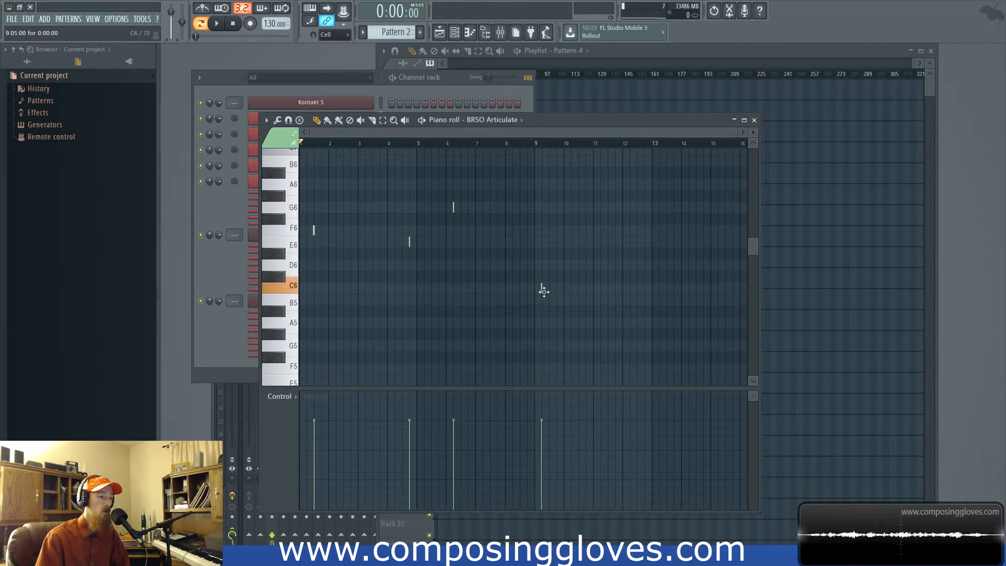
click(554, 287)
click(603, 207)
click(654, 195)
click(681, 241)
click(531, 254)
click(672, 241)
drag(724, 208, 718, 219)
click(730, 265)
scroll(734, 303, right, 10)
click(572, 273)
drag(573, 273, 530, 273)
click(517, 249)
drag(499, 215, 554, 239)
click(717, 273)
click(735, 330)
click(710, 227)
- Switch the channel rack from step buttons to note previews and return to the BRSO Articulate piano roll
click(385, 91)
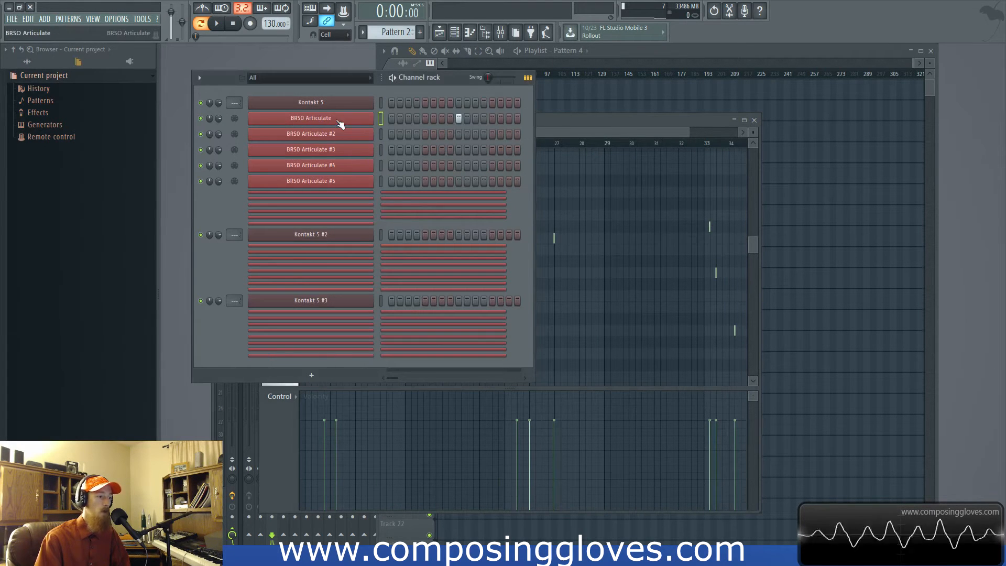
click(528, 77)
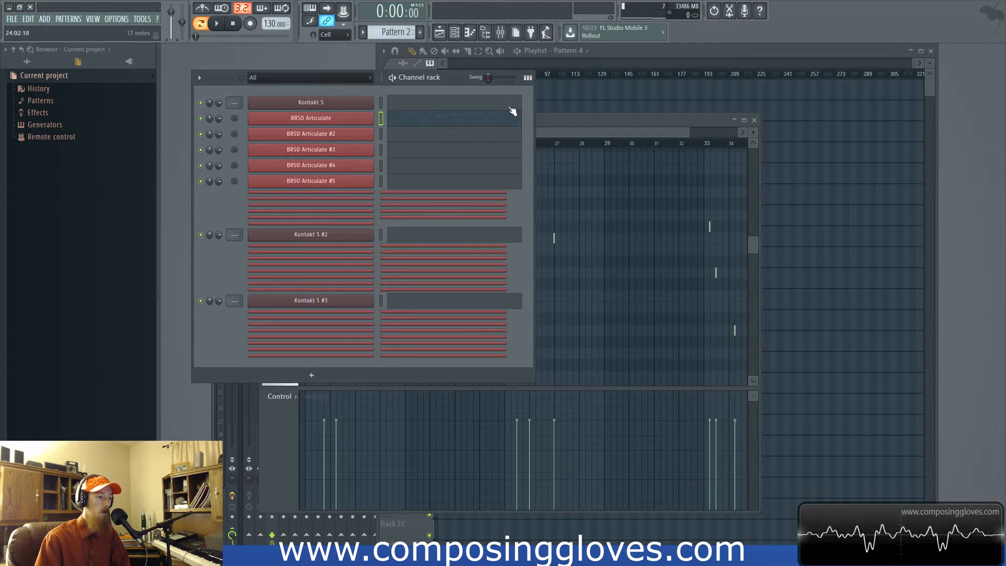
click(547, 120)
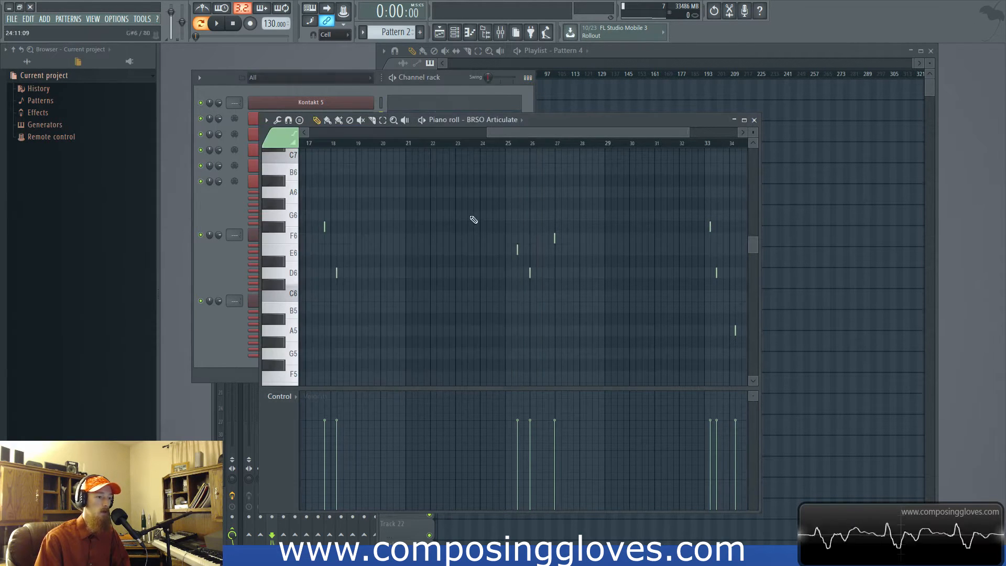
- Lengthen all BRSO Articulate notes to about 4 bars and switch the channel rack back to step buttons
scroll(532, 181, down, 4)
key(ctrl+a)
drag(453, 247, 499, 247)
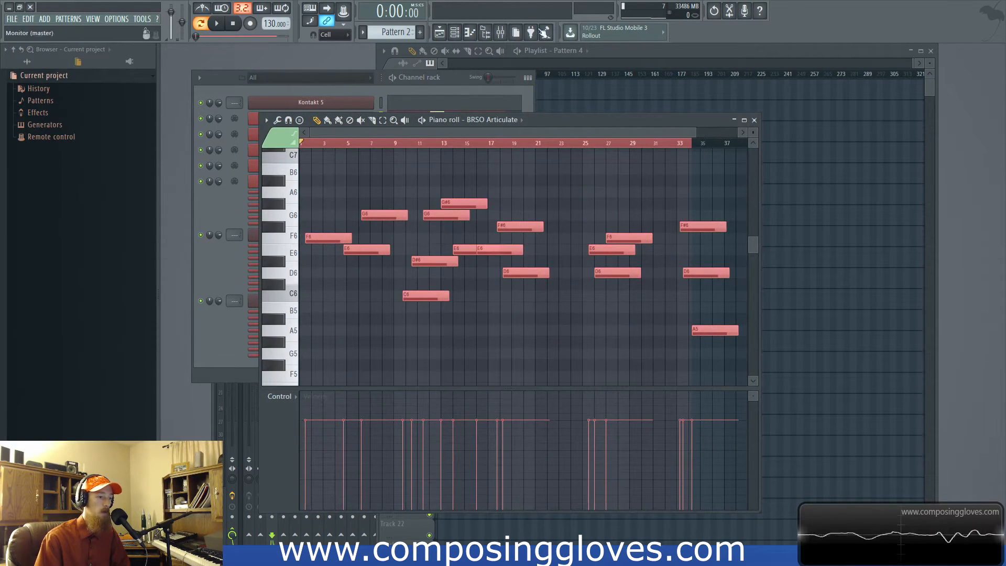
click(528, 78)
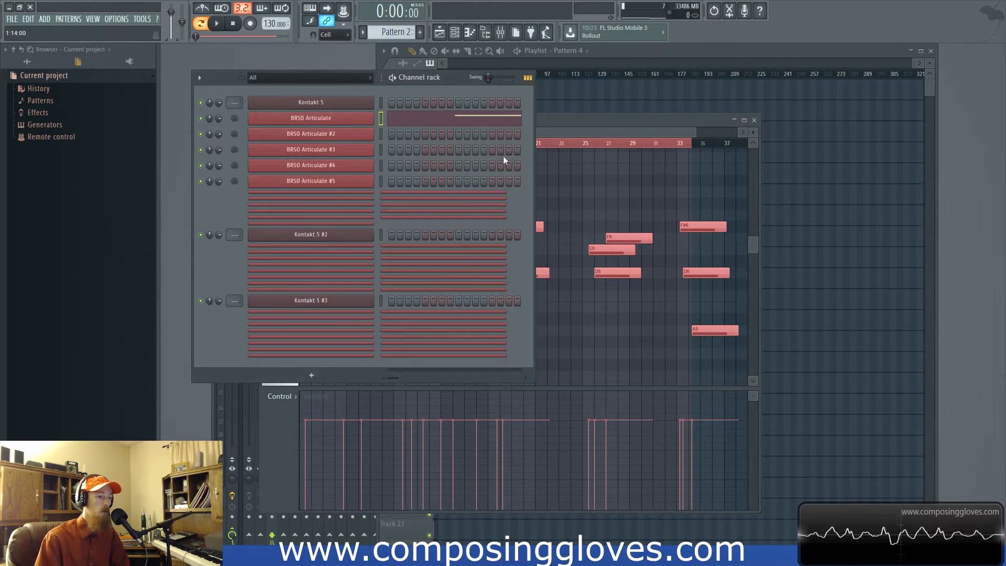
- Shorten all BRSO Articulate notes to one step, then bring the channel rack forward and reduce its height slightly
click(450, 124)
click(397, 124)
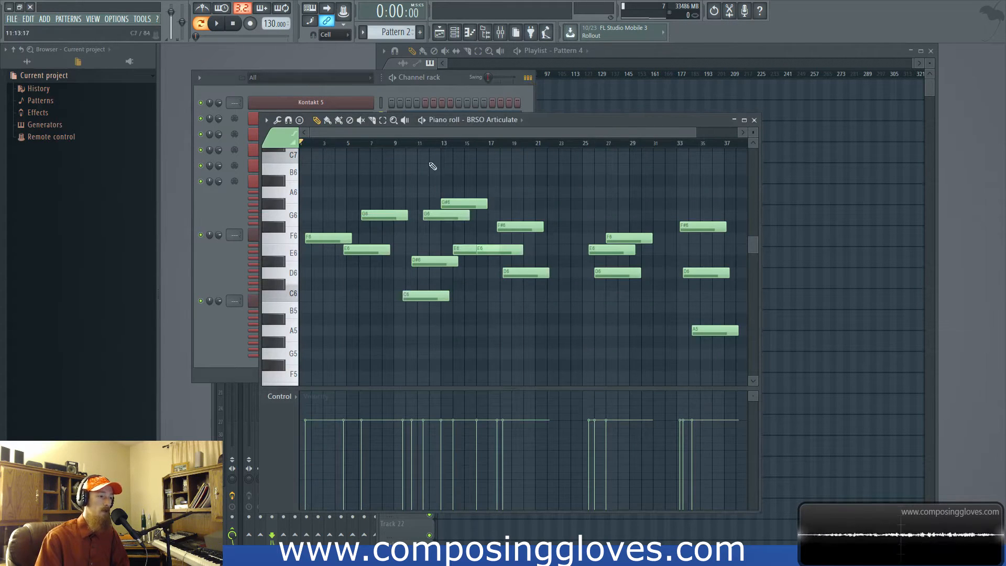
key(ctrl+a)
drag(348, 241, 308, 240)
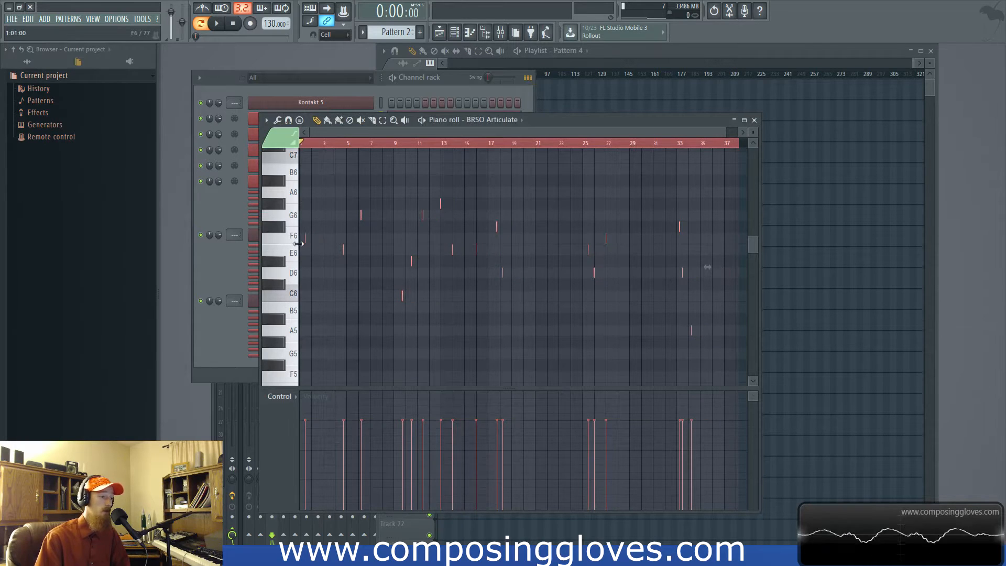
click(388, 93)
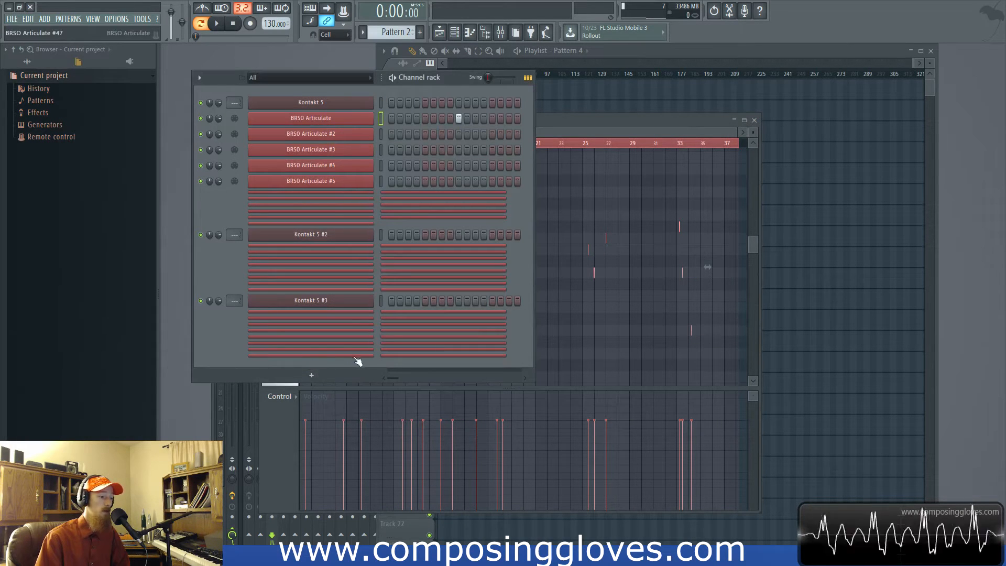
drag(402, 370, 436, 363)
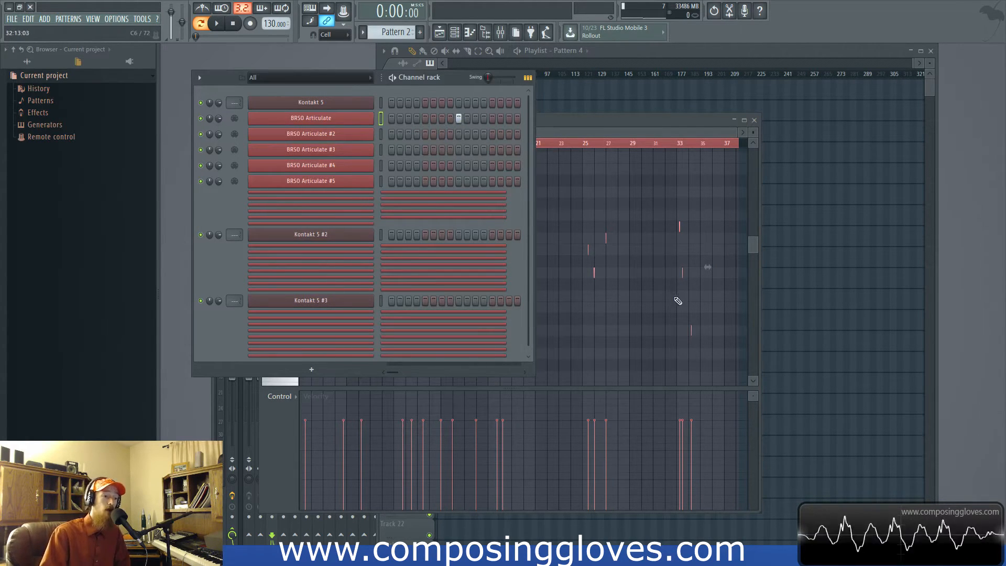
- Shift all BRSO Articulate notes two steps later and one semitone lower, then bring the channel rack forward
scroll(695, 257, up, 3)
drag(695, 257, 615, 261)
click(619, 261)
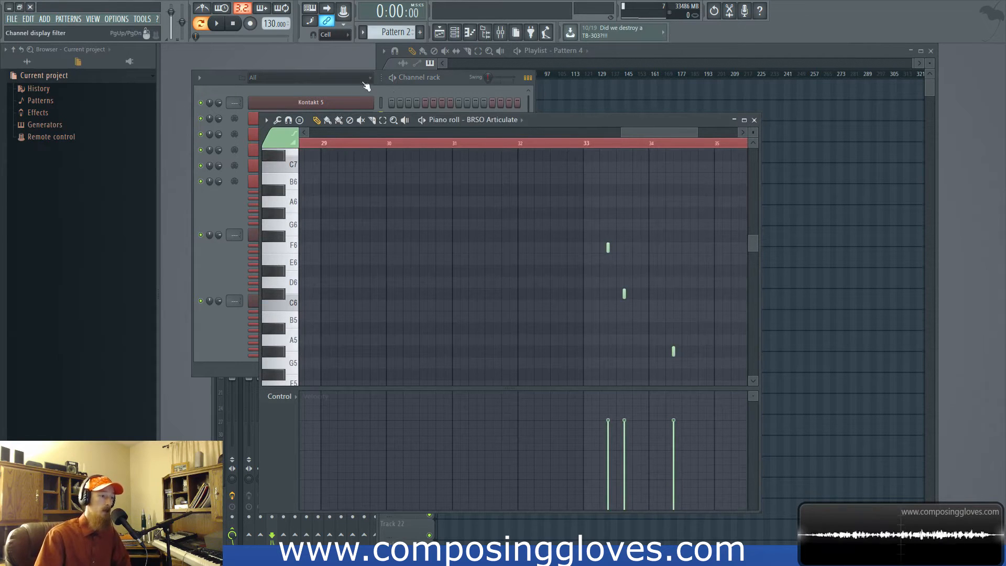
click(335, 86)
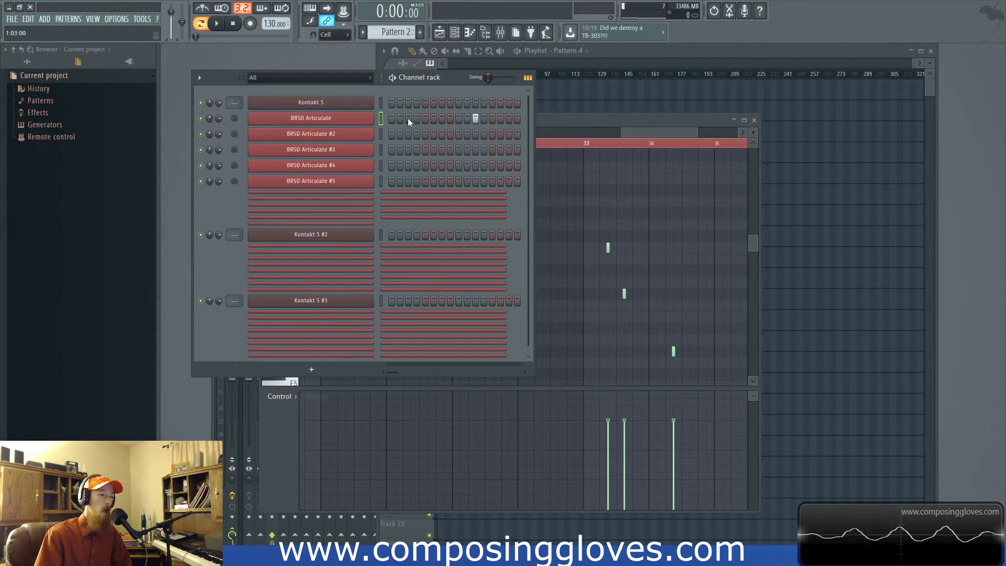
- Move the F6 note in bar 33 of the BRSO Articulate piano roll up to C7 and slightly later
click(622, 272)
drag(587, 231, 717, 322)
ctrl+click(627, 277)
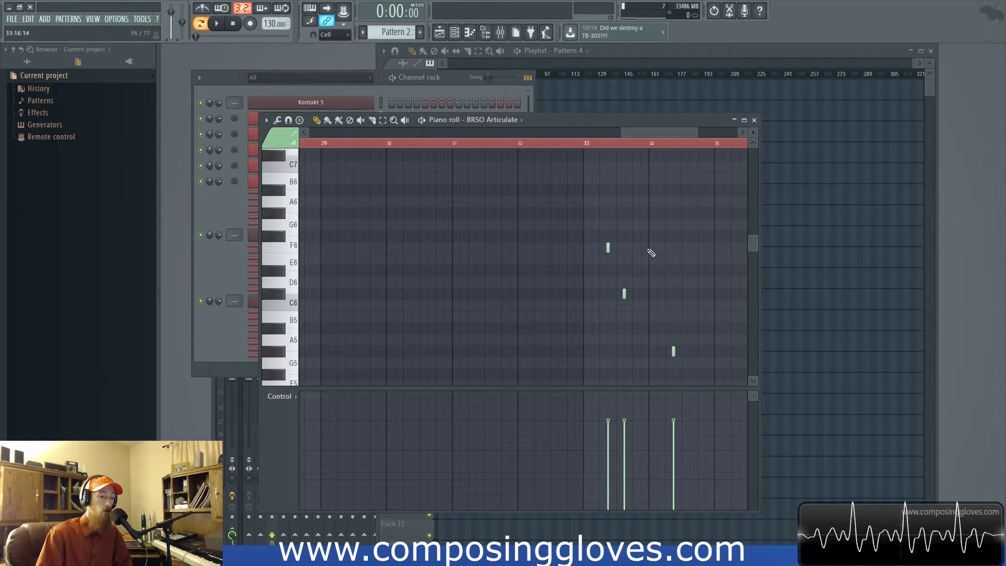
click(608, 250)
drag(608, 250, 616, 168)
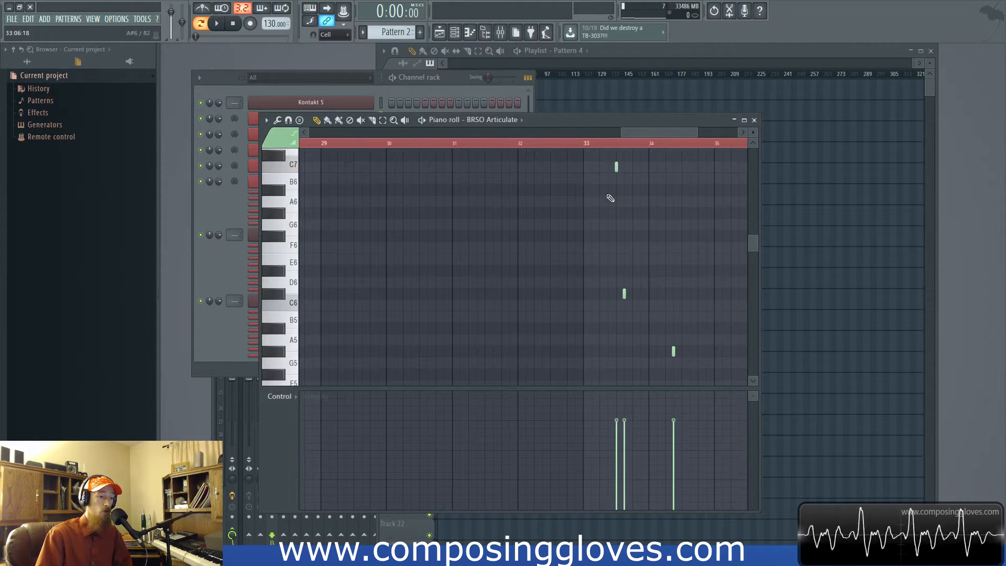
- Bring the channel rack forward and widen it to show more steps per channel
click(529, 104)
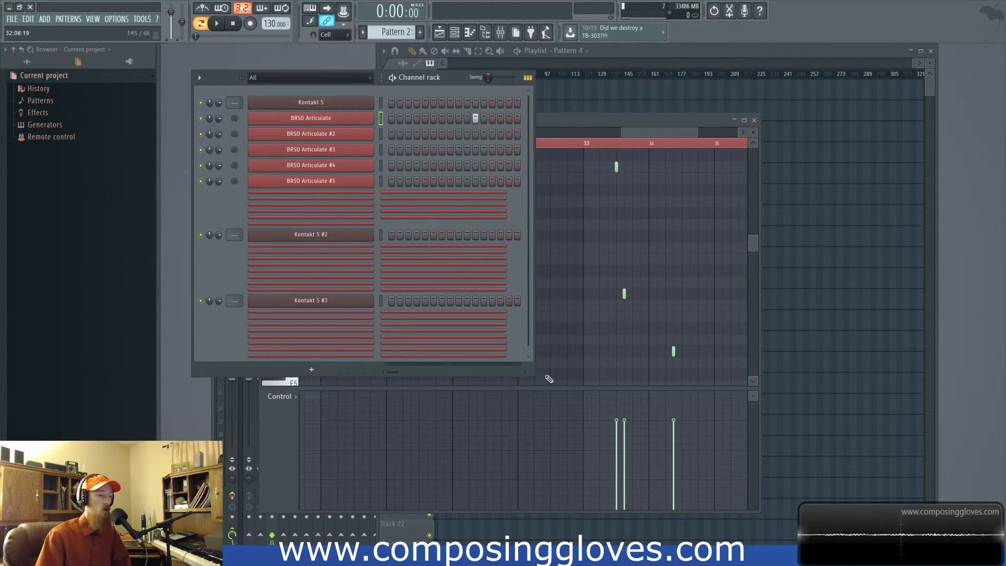
drag(535, 375, 636, 382)
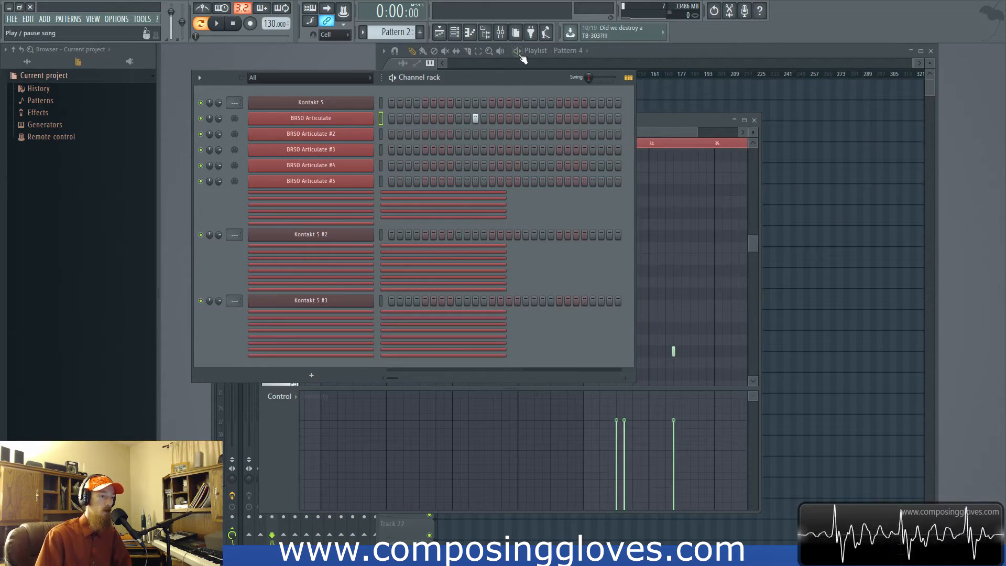
- Maximize and restore the playlist window twice, moving the channel rack slightly lower in between
key(Return)
key(Return)
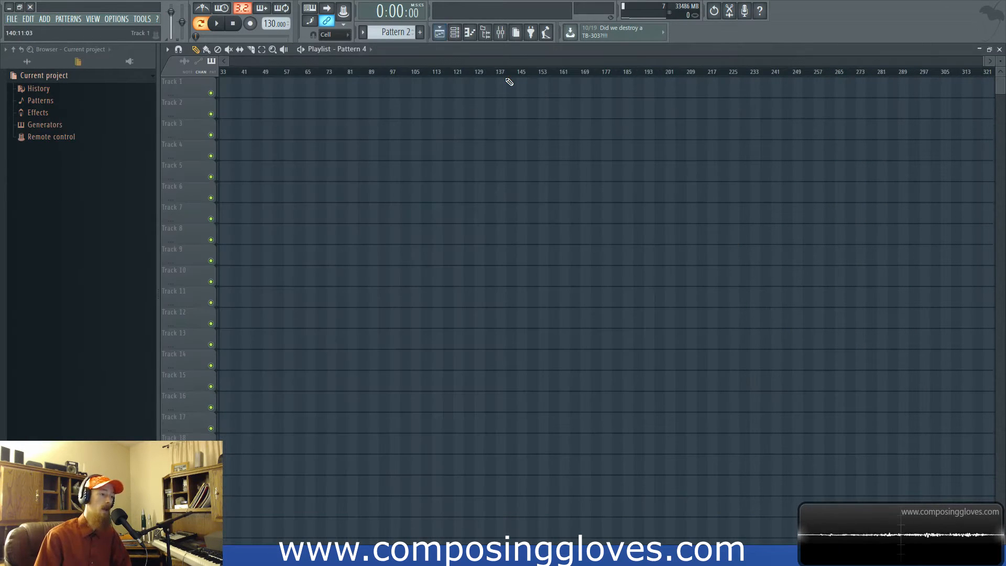
click(311, 88)
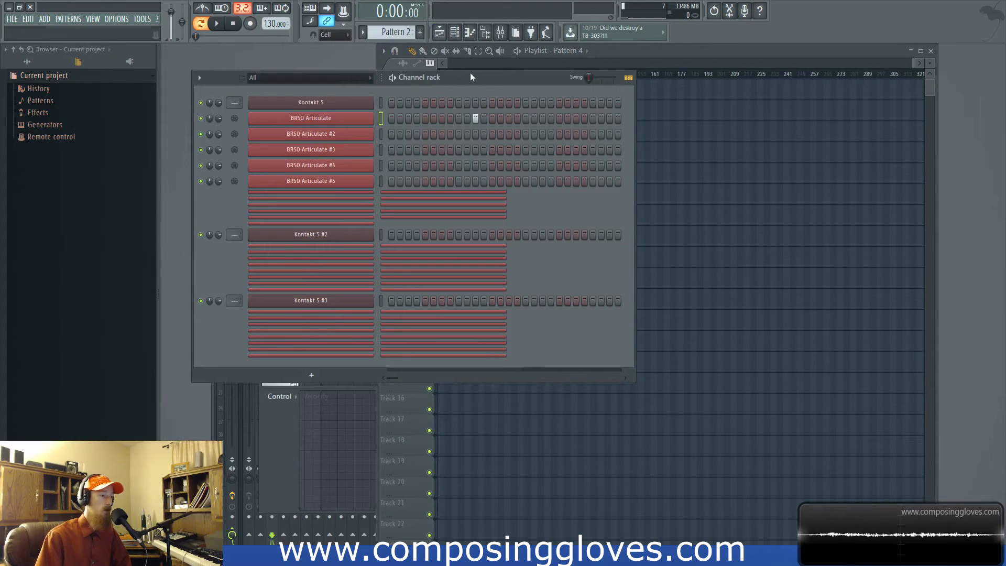
drag(491, 82, 498, 110)
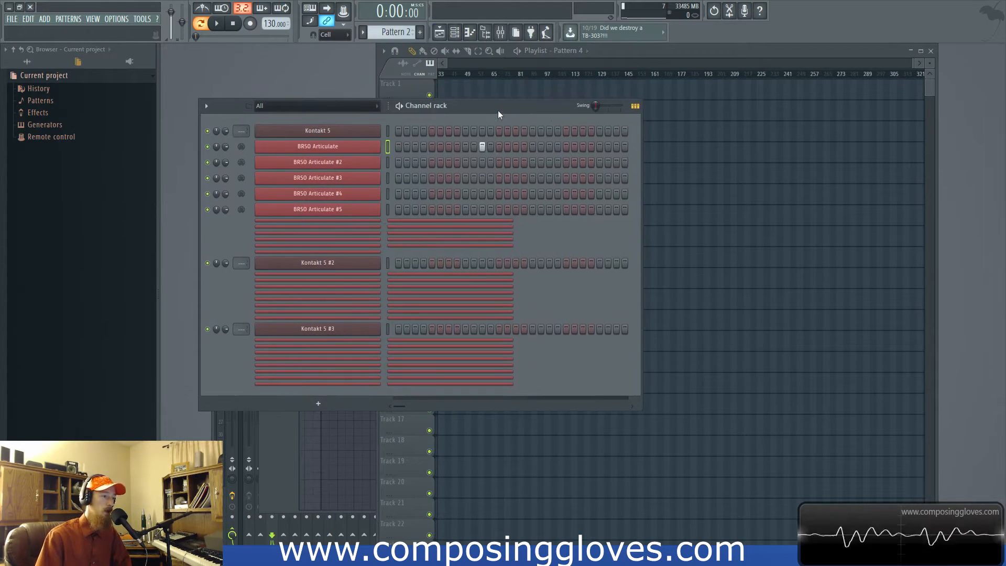
key(Return)
double_click(701, 48)
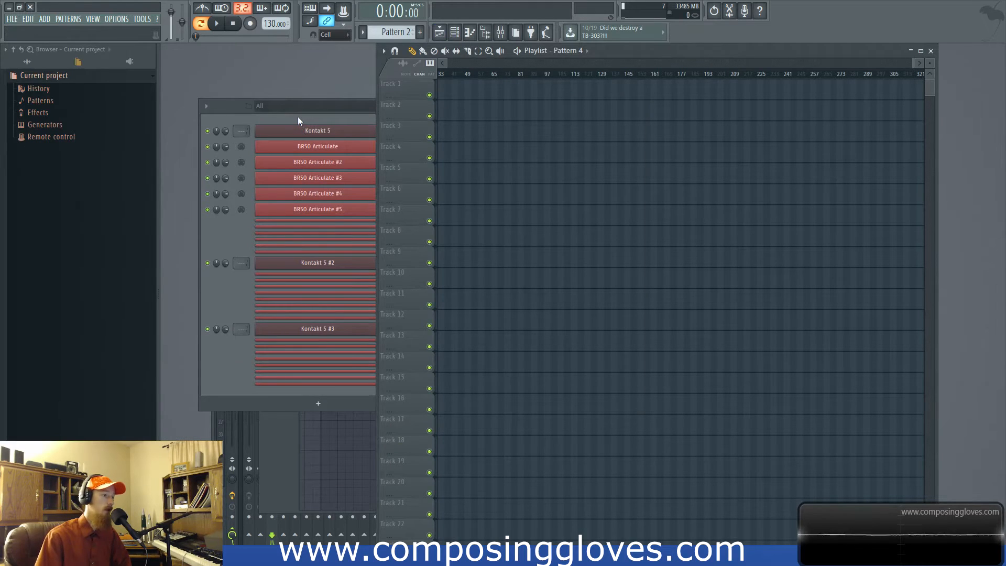
- Bring the channel rack forward, make the window shorter and move it up
click(373, 107)
drag(386, 106, 379, 131)
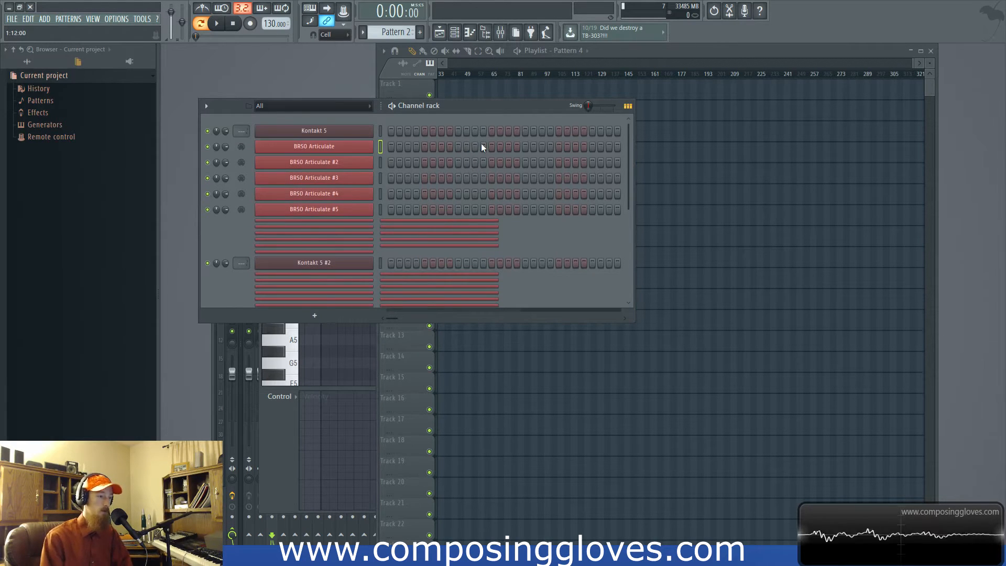
drag(457, 103, 465, 79)
- Open the BRSO Articulate channel's piano roll and lengthen all its notes to about 5.5 bars each
right_click(367, 130)
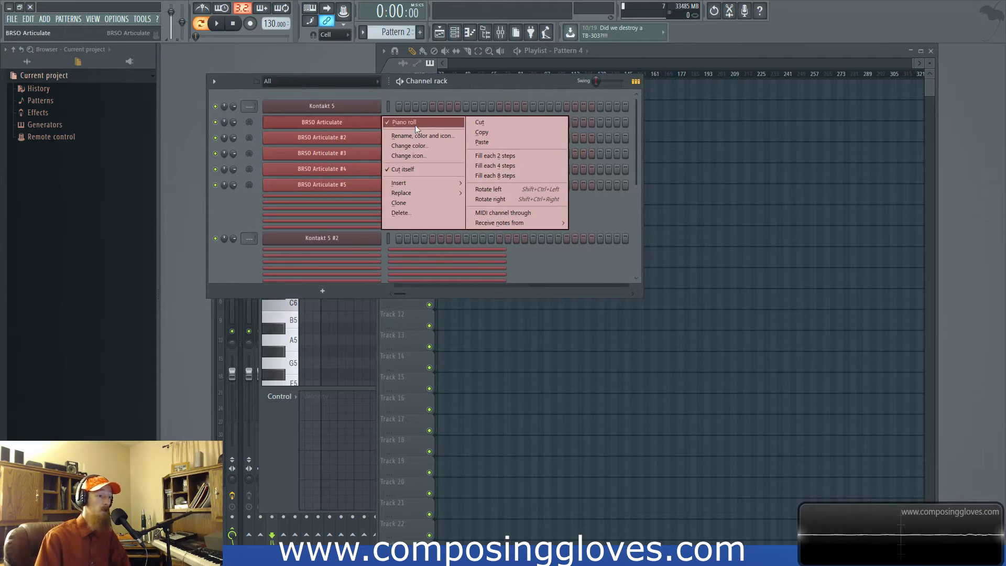
click(415, 126)
right_click(364, 131)
click(422, 116)
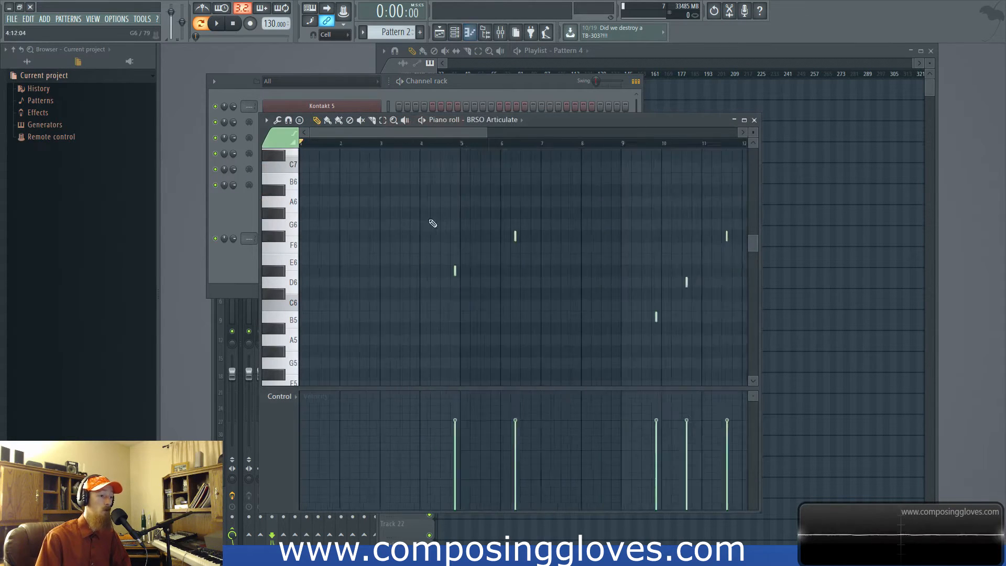
drag(353, 272, 427, 269)
click(467, 92)
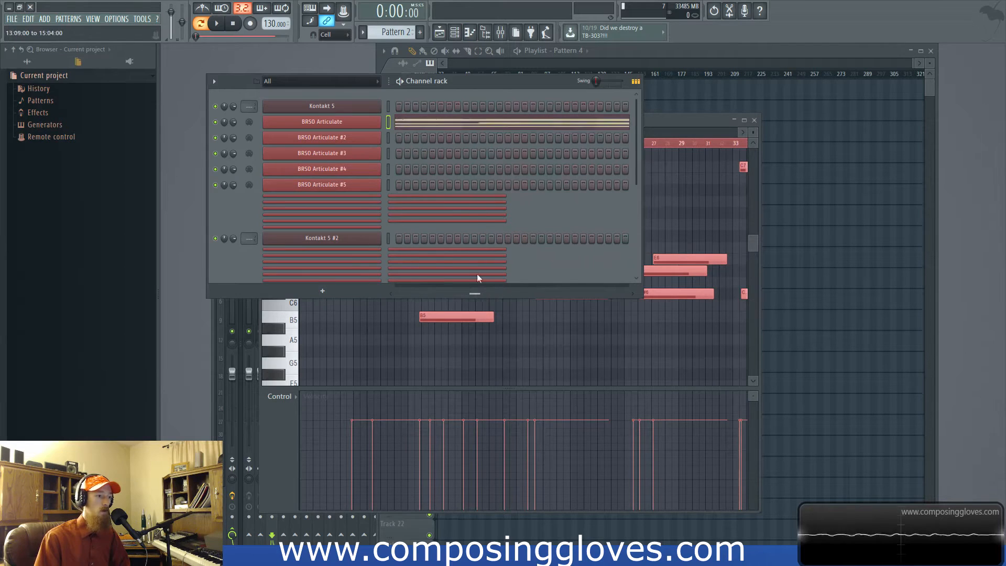
- Reopen the BRSO Articulate piano roll from its note preview, examine the notes up to bar 39 and close it
click(516, 126)
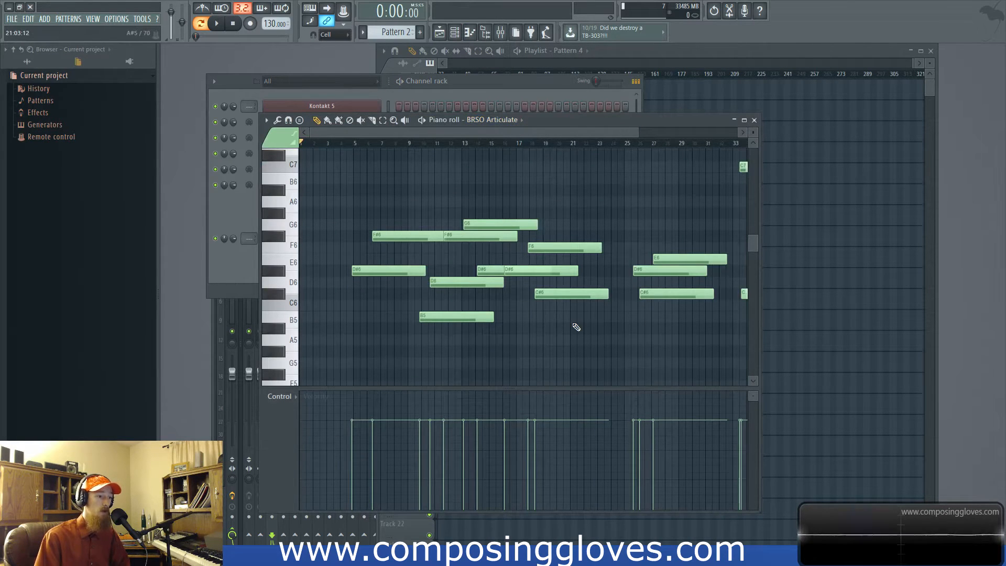
mouse_move(746, 263)
mouse_down()
mouse_move(543, 254)
mouse_move(734, 262)
mouse_up()
scroll(480, 264, down, 2)
scroll(664, 279, up, 9)
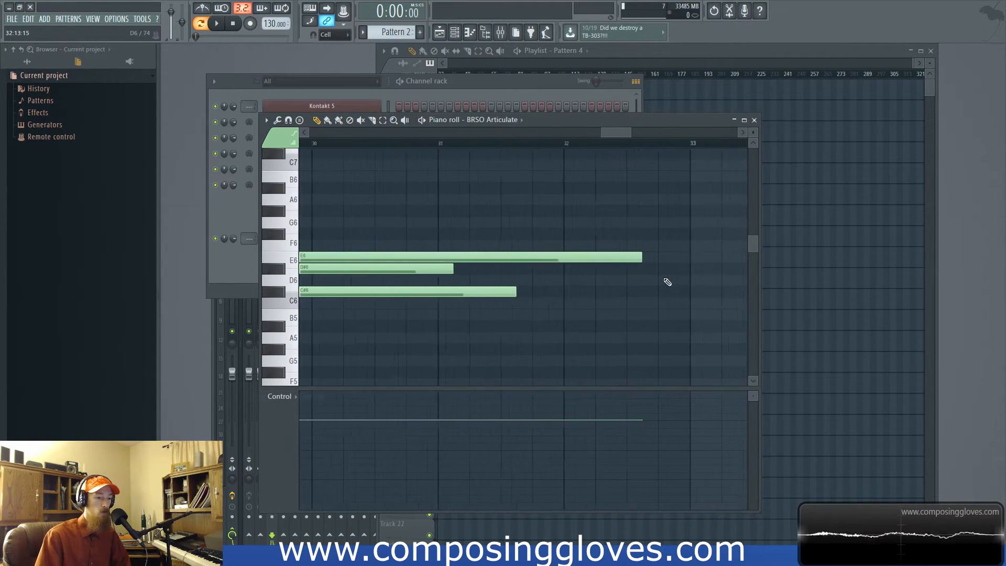
scroll(668, 282, down, 8)
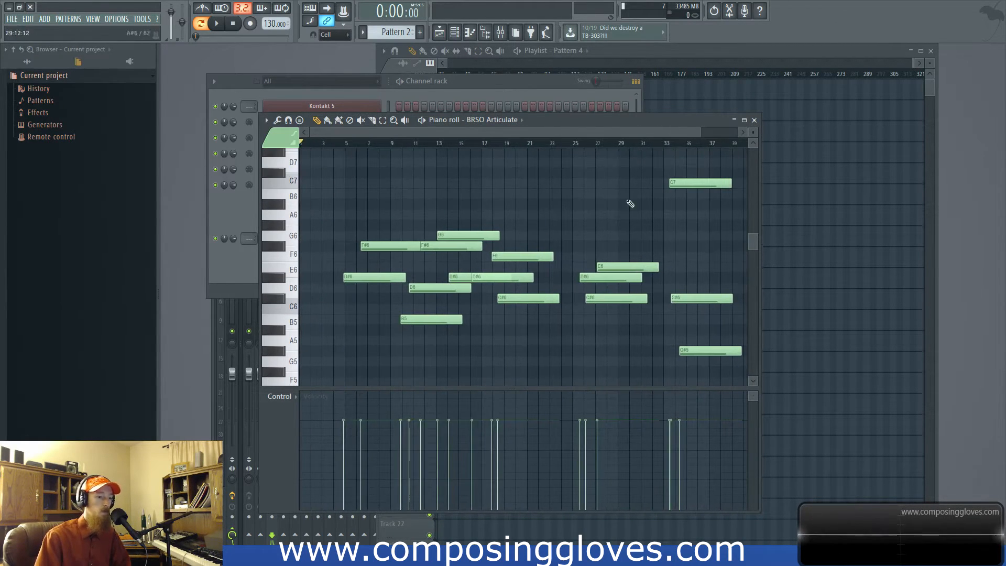
click(754, 120)
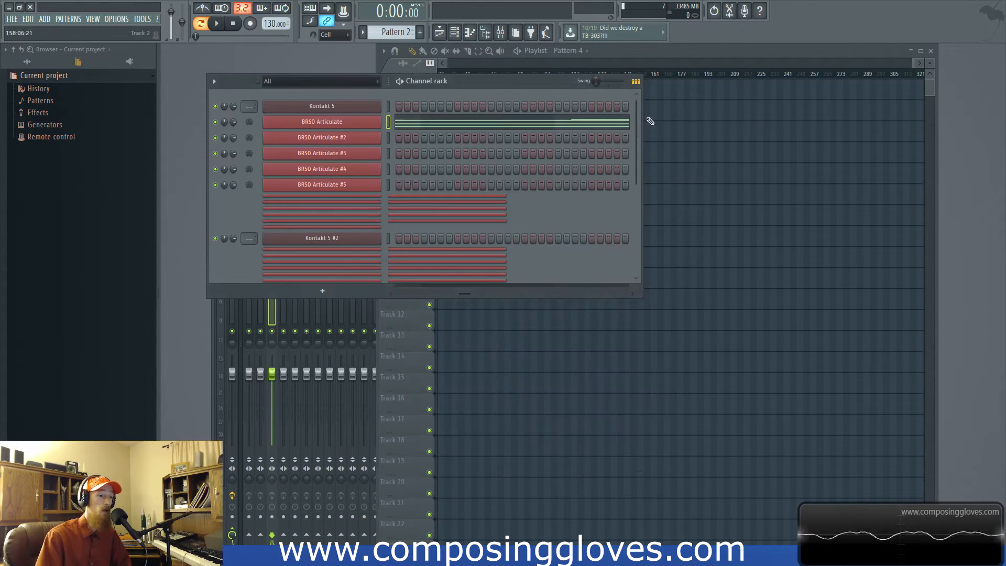
- Add a C#7 note near bar 10 in the BRSO Articulate piano roll and close the piano roll
click(522, 126)
click(522, 125)
click(403, 171)
drag(465, 200, 574, 290)
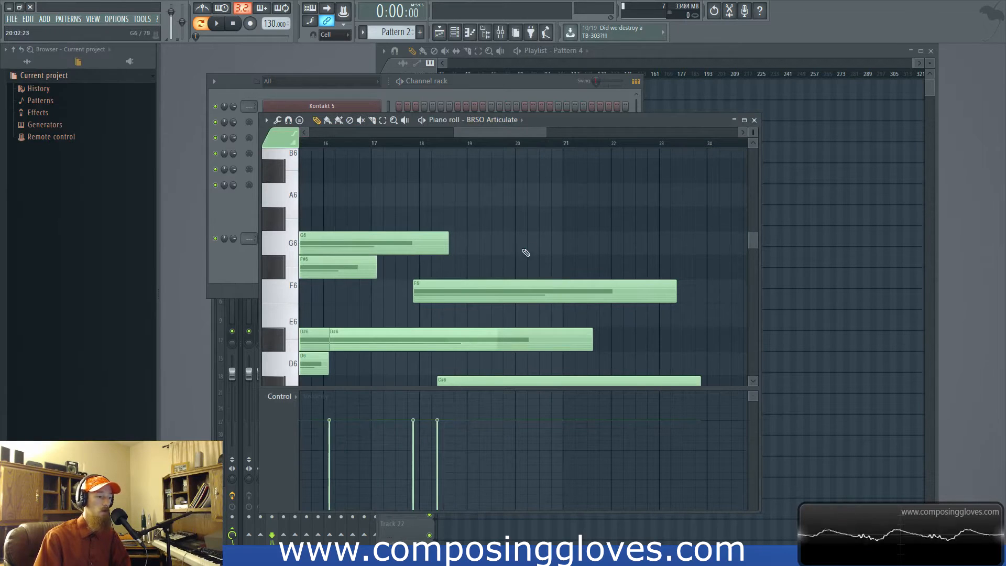
ctrl+right_click(528, 245)
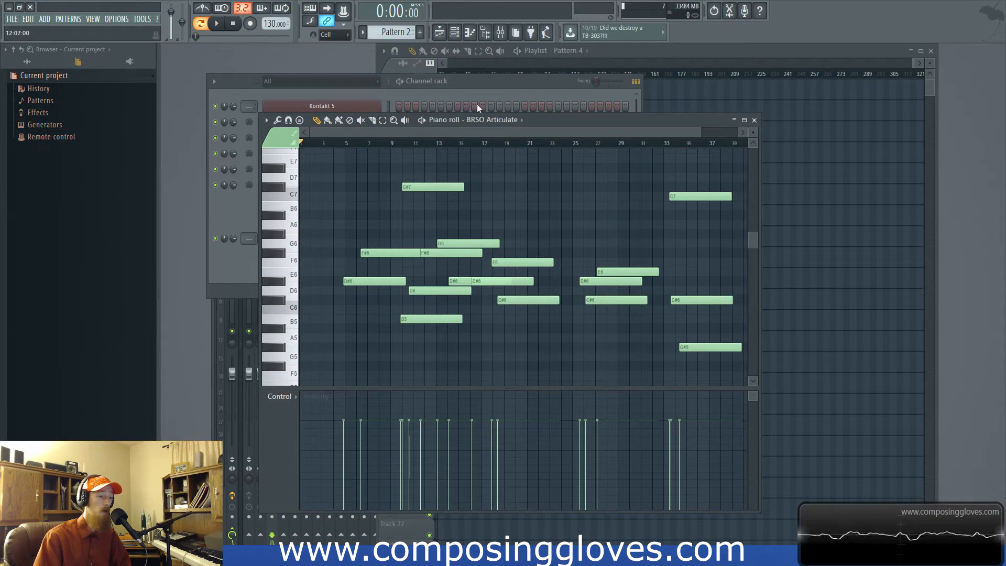
click(533, 90)
click(755, 120)
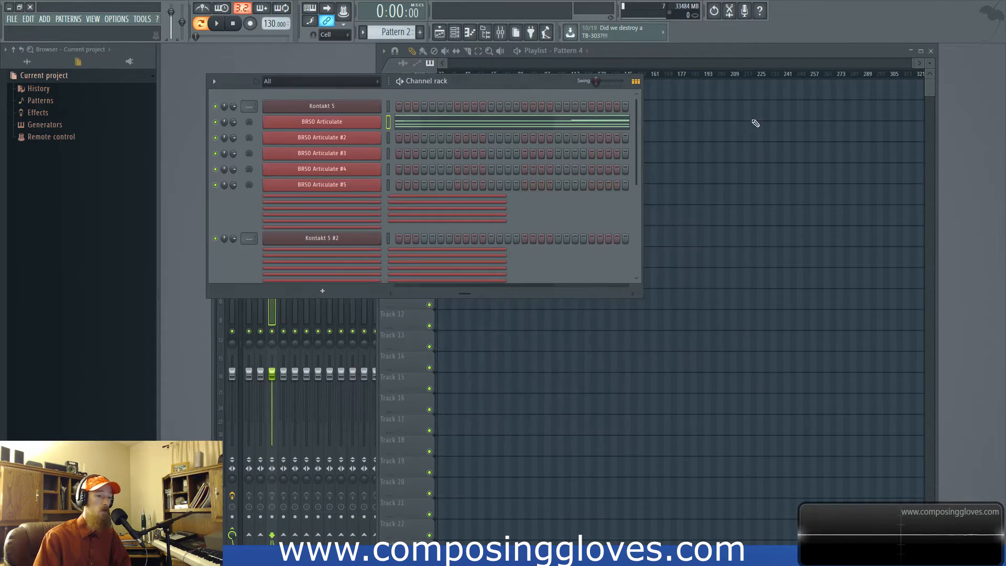
- Open the BRSO Articulate piano roll from two different points of its note preview, returning to the channel rack each time
click(575, 126)
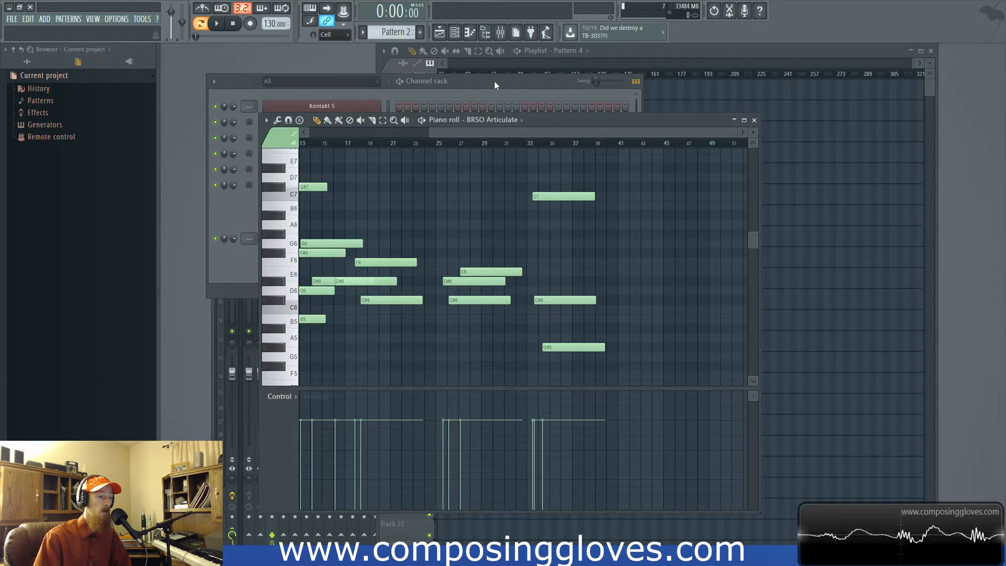
click(493, 99)
click(409, 122)
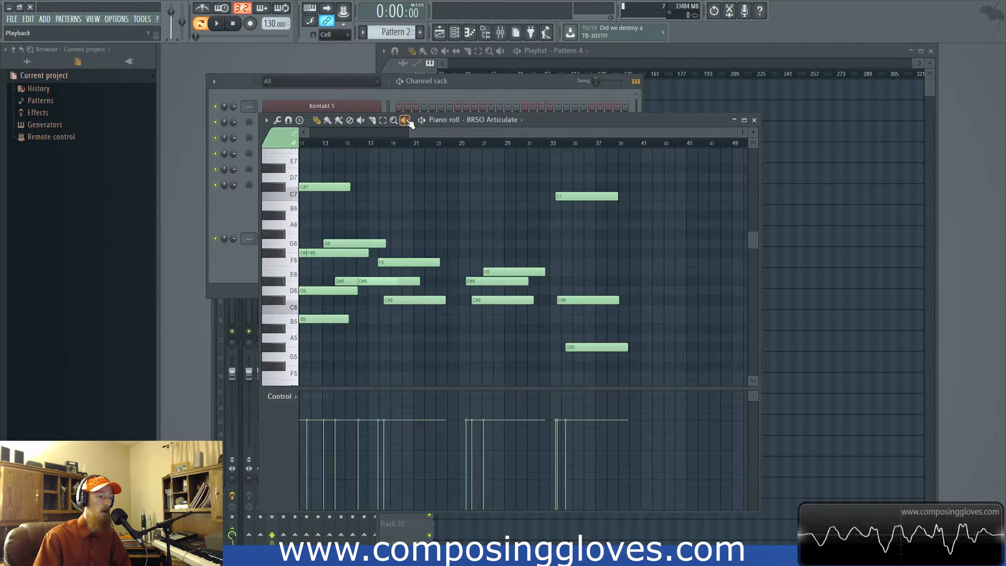
click(480, 90)
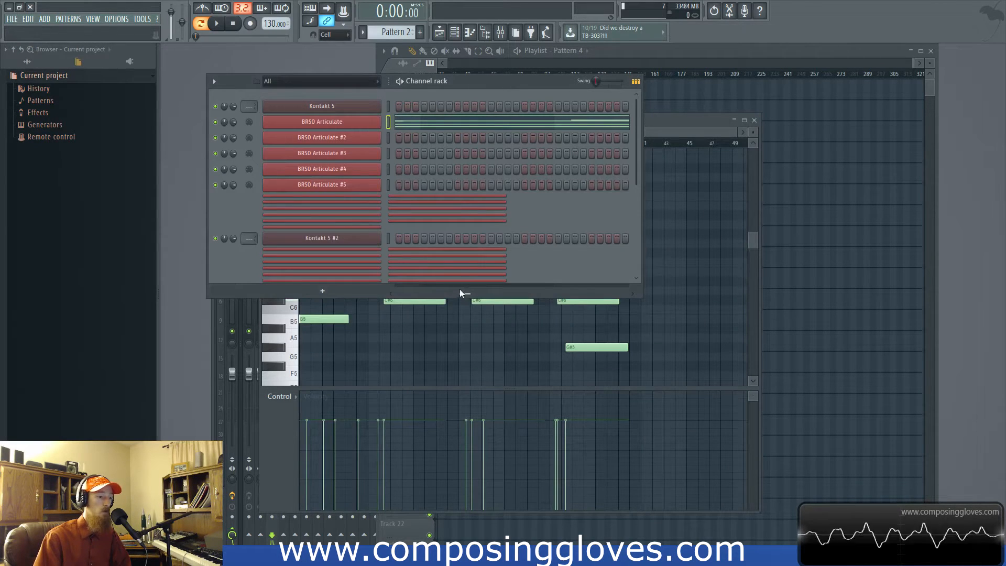
- Open the BRSO Articulate piano roll from around bar 36 of its note preview, and return to the channel rack
drag(463, 291, 607, 293)
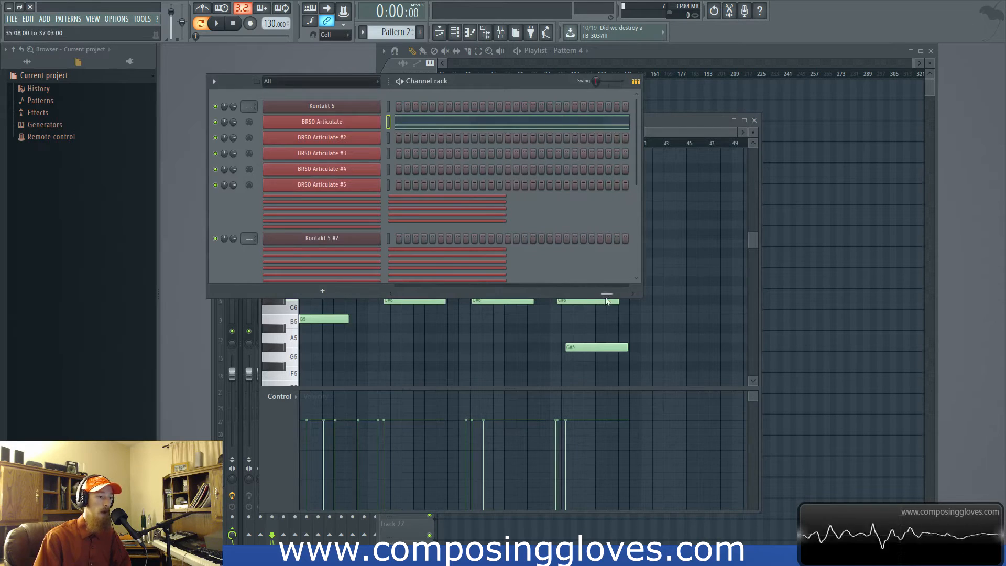
click(588, 125)
click(588, 124)
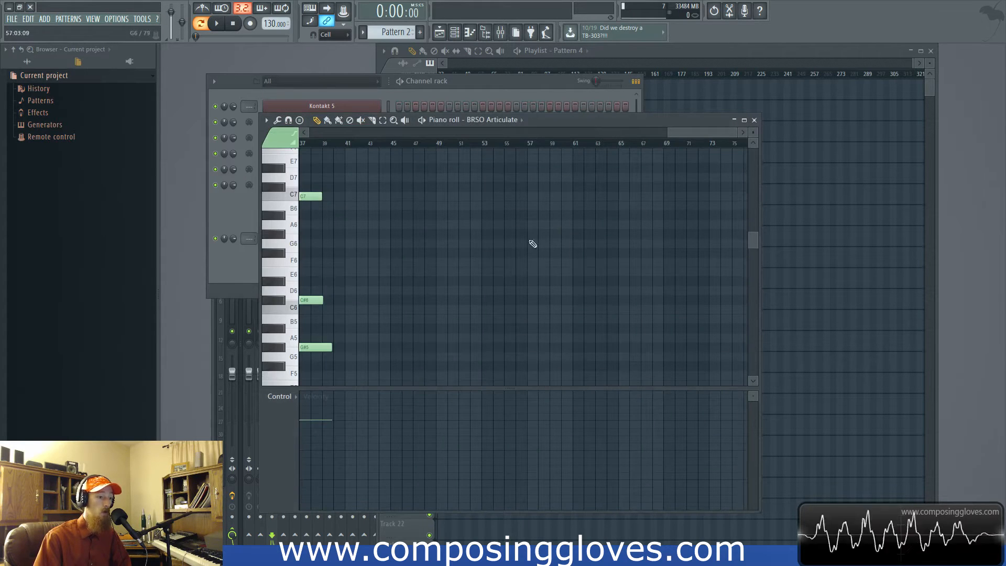
click(544, 78)
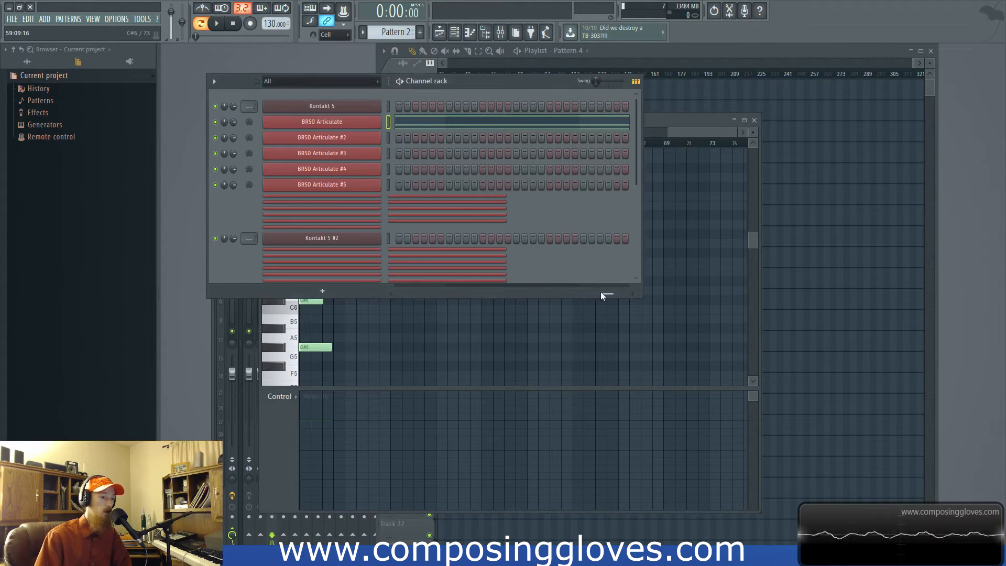
- Open the BRSO Articulate piano roll from the beginning of its note preview and close it after examining the notes
drag(601, 293, 398, 291)
click(421, 125)
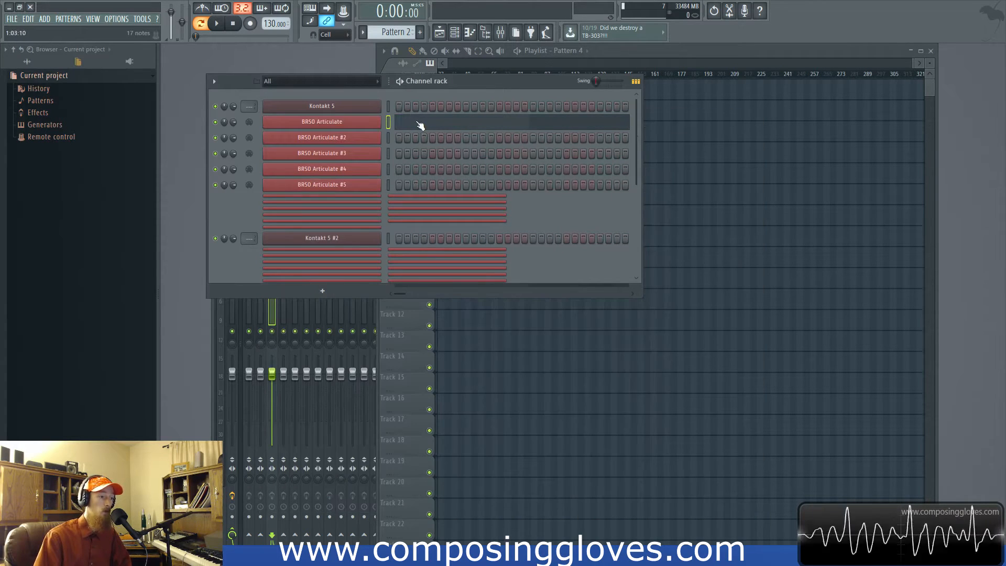
click(420, 125)
click(478, 95)
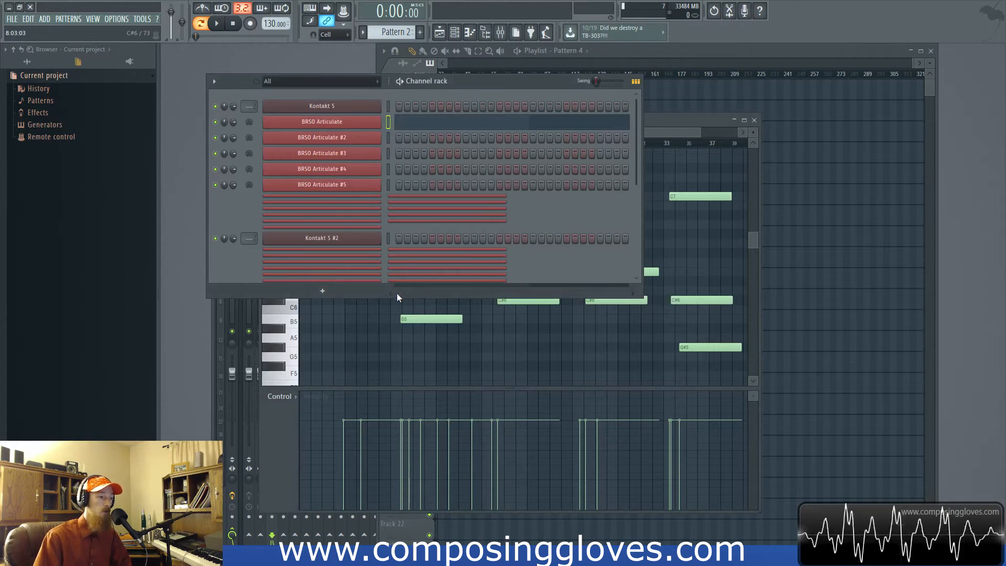
click(612, 127)
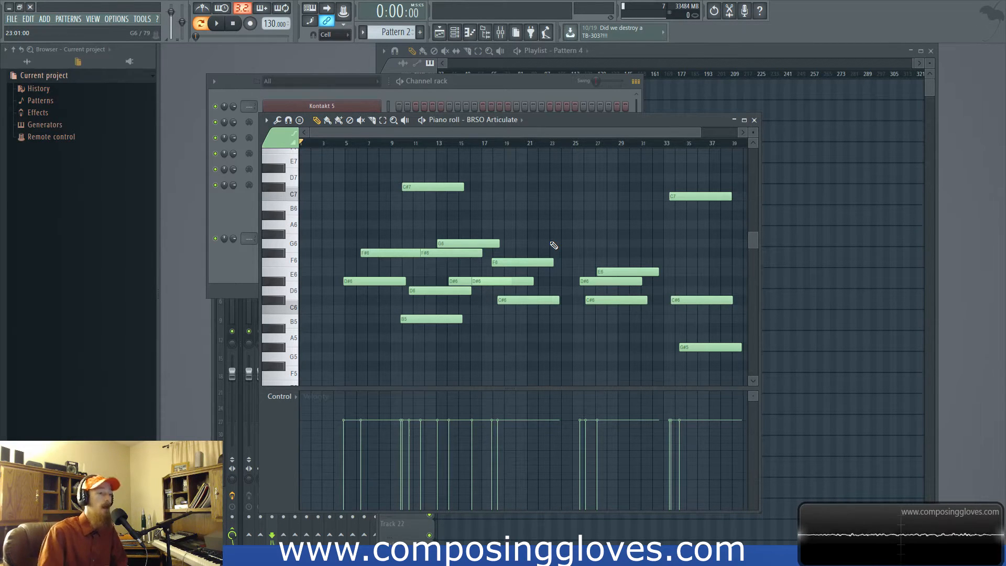
click(754, 120)
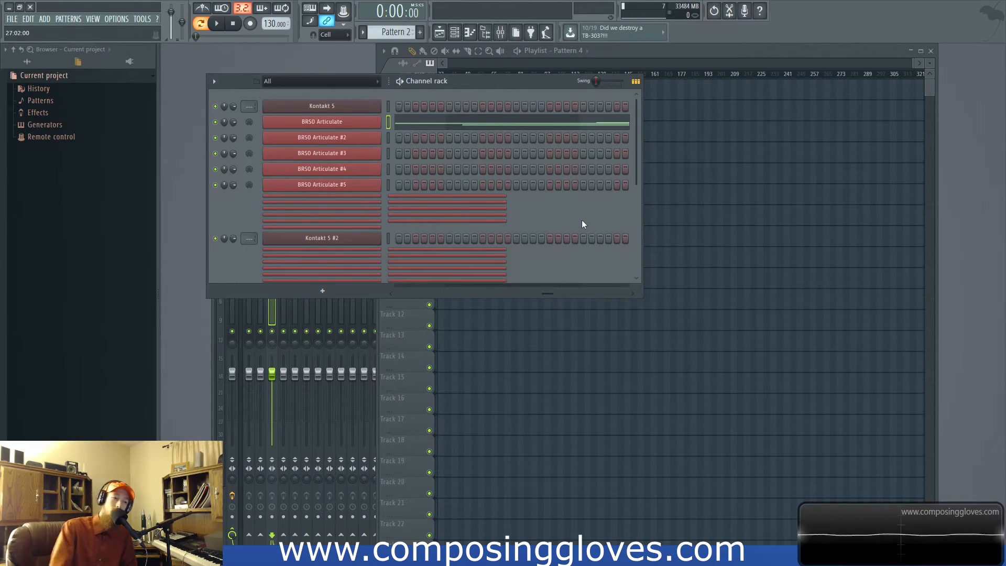
- Switch the channel rack repeatedly between the step sequencer and the piano roll overview, ending on the steps
click(636, 82)
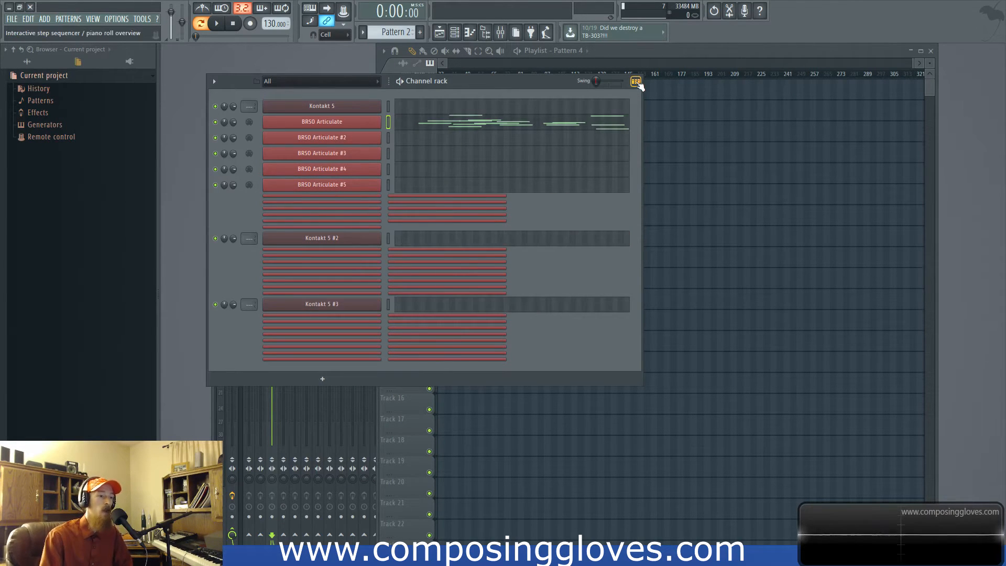
click(636, 82)
click(636, 82)
click(636, 82)
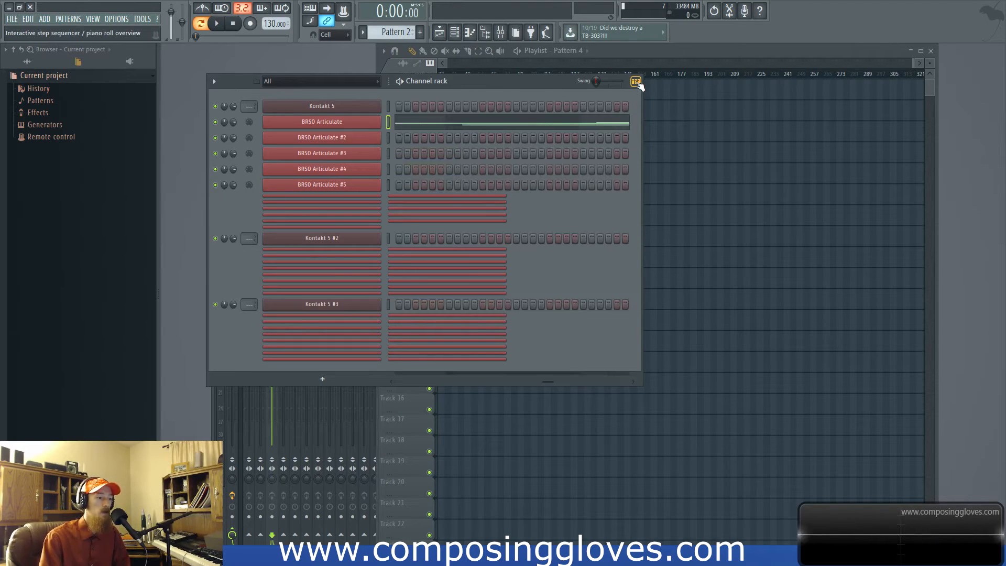
click(635, 82)
click(635, 82)
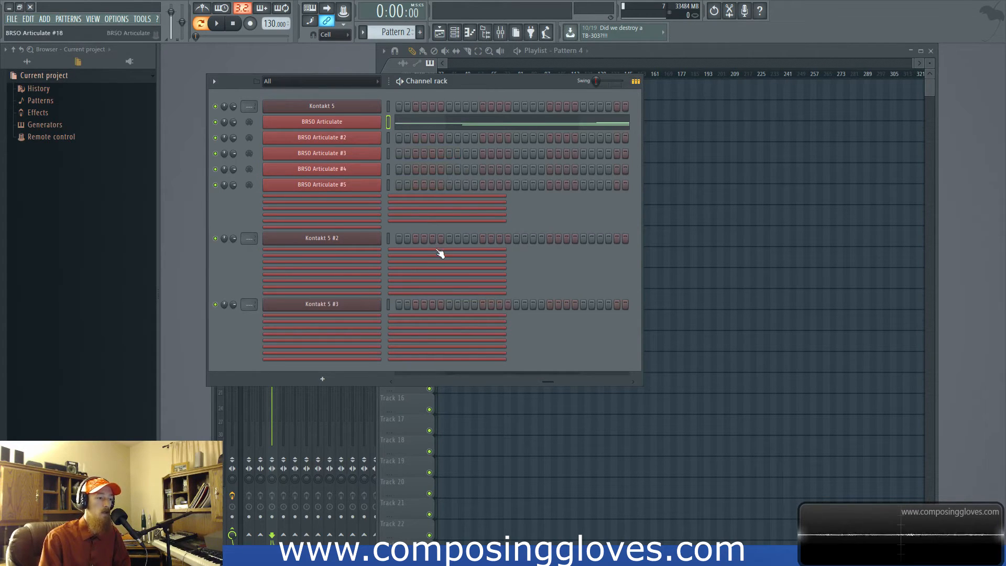
click(636, 82)
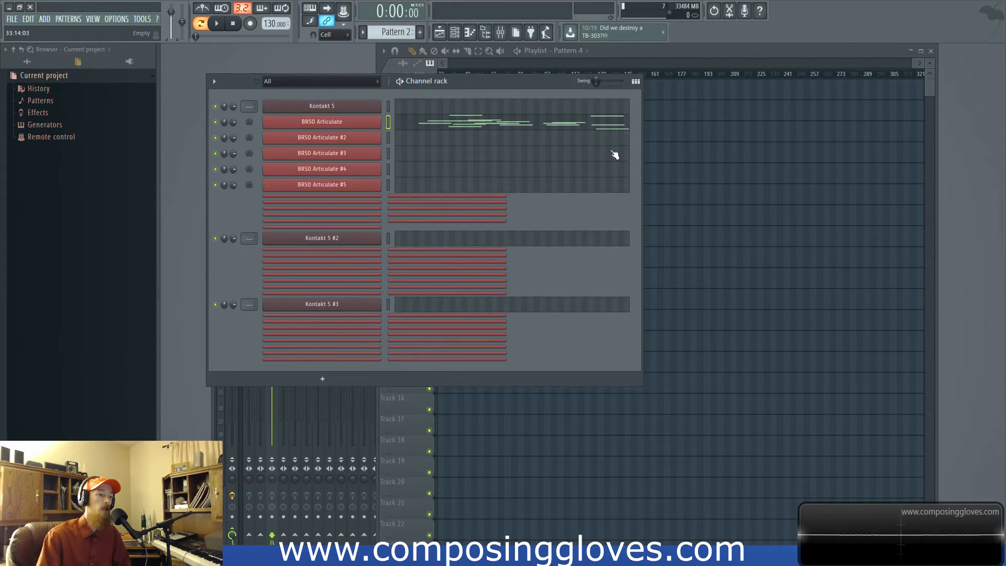
click(635, 81)
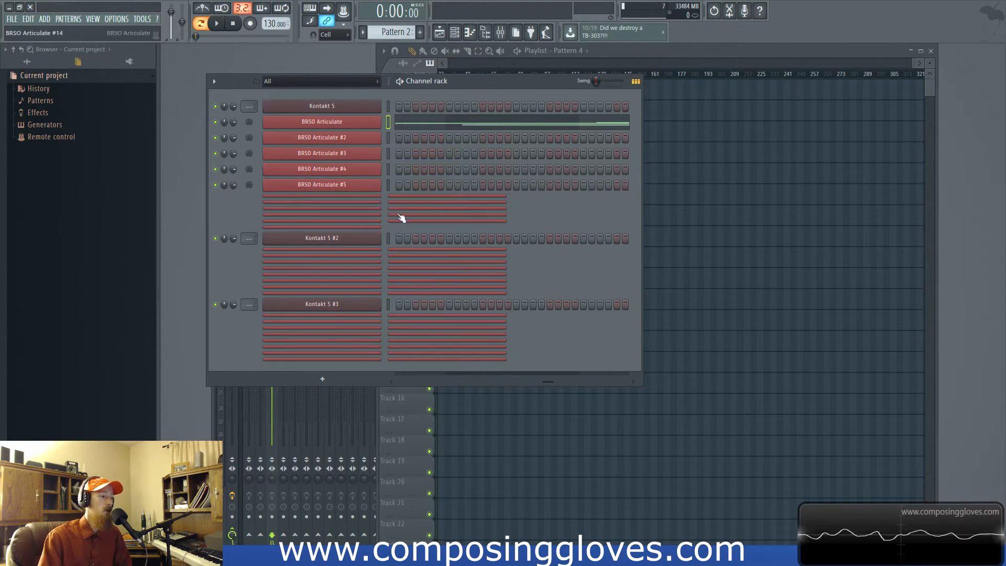
click(637, 82)
click(636, 81)
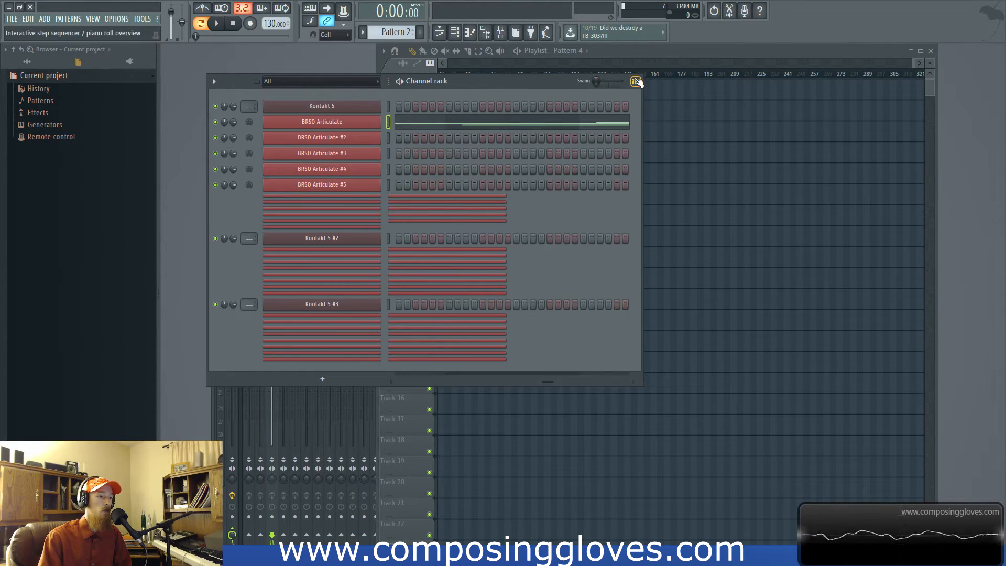
click(636, 81)
click(637, 81)
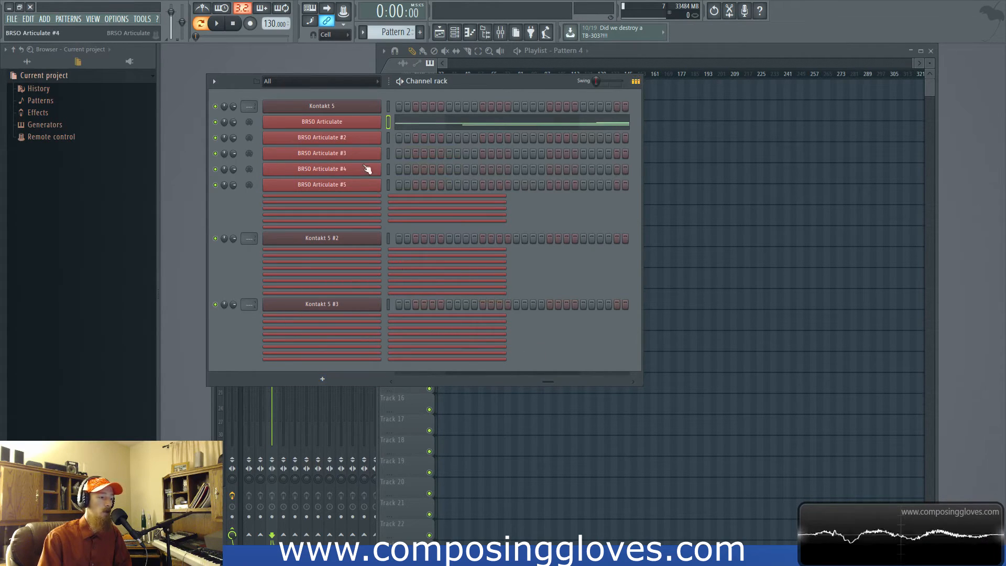
- Fill the BRSO Articulate #2 channel every 2 steps, change it to every 4 steps, and return it to every 2
right_click(374, 138)
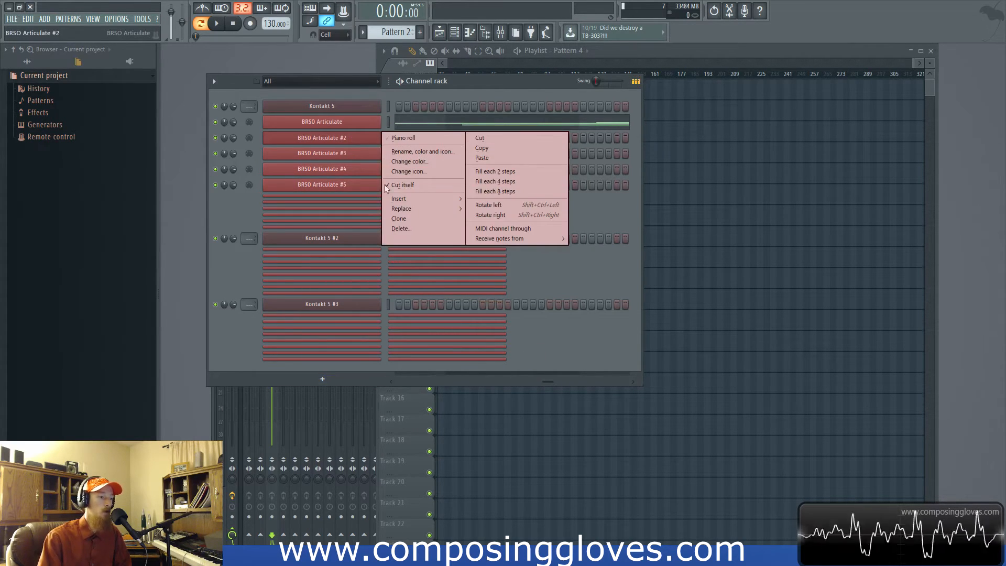
click(495, 171)
right_click(345, 136)
click(524, 181)
right_click(374, 137)
click(499, 172)
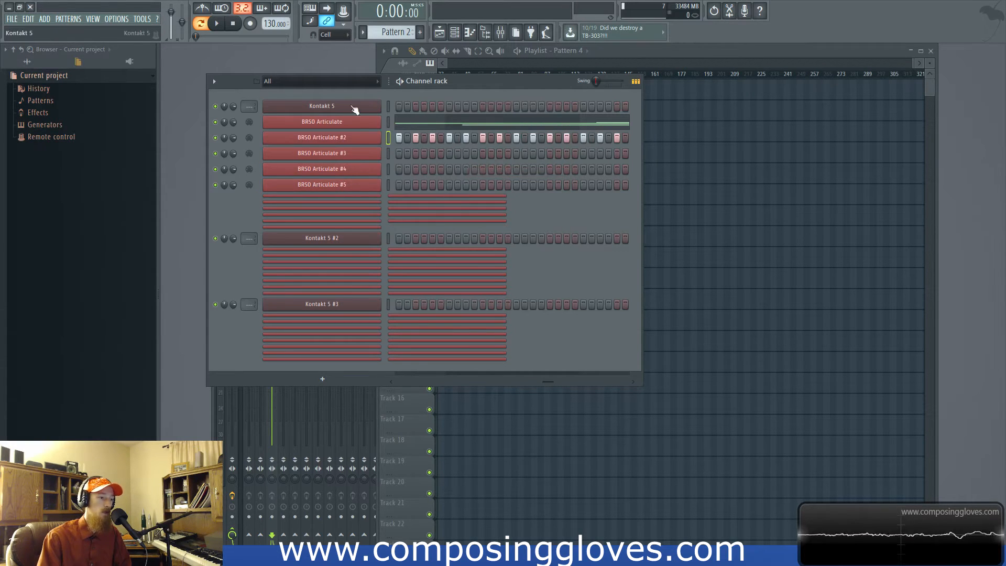
- Open the list of plugins available for a new channel and close it without adding one
click(321, 378)
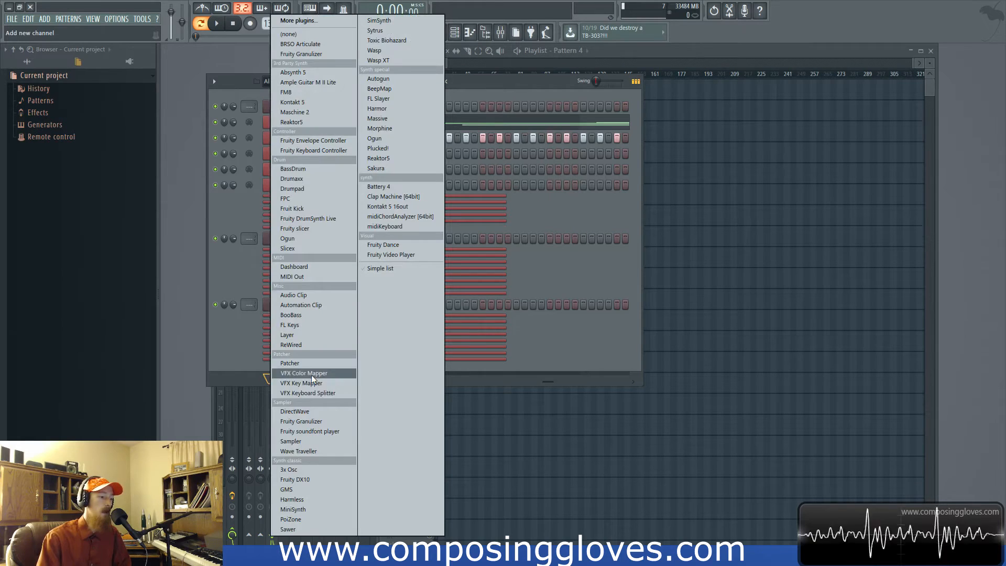
click(536, 265)
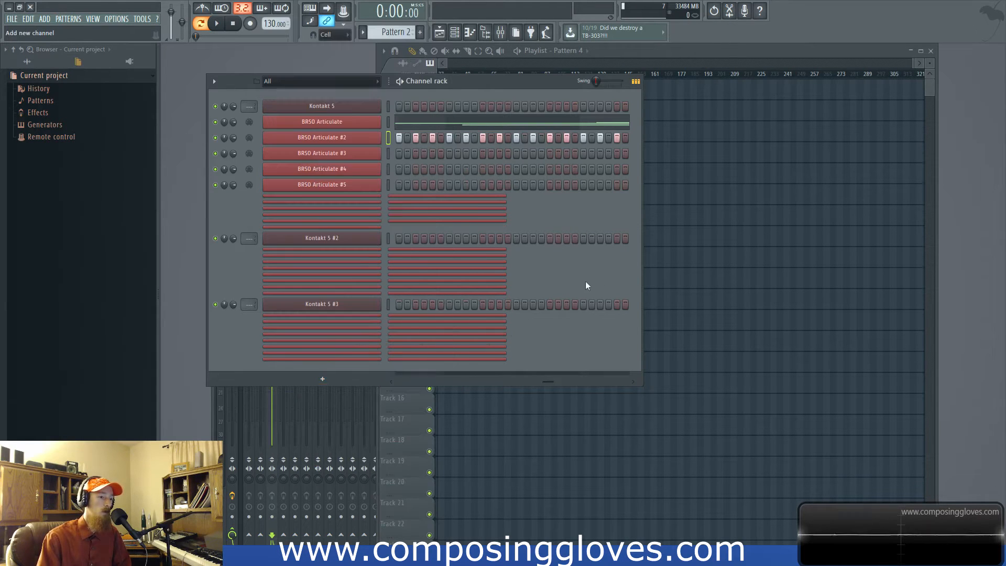
- Narrow the channel name column of the channel rack and reposition the rack window over the playlist
drag(476, 84, 502, 98)
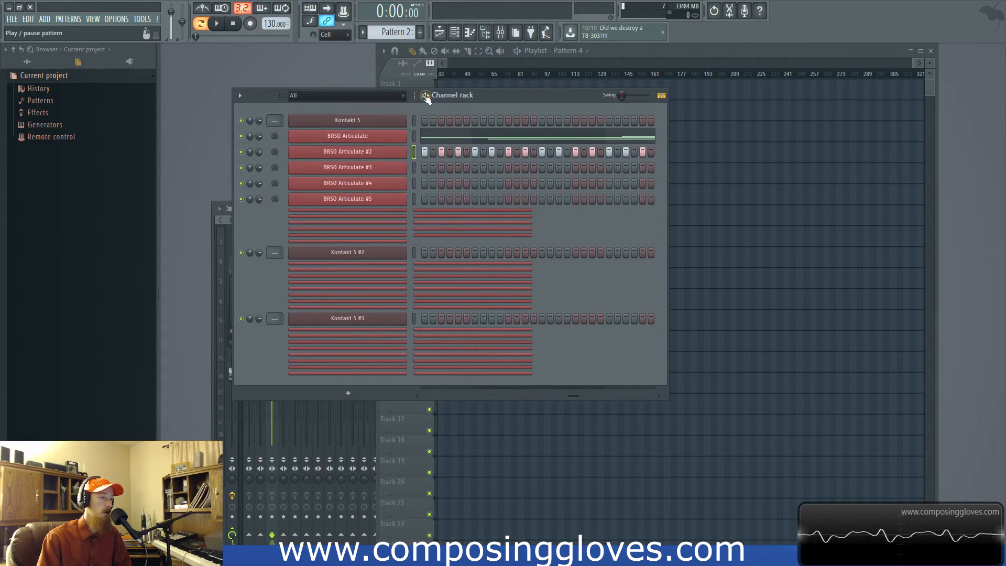
drag(414, 96, 396, 96)
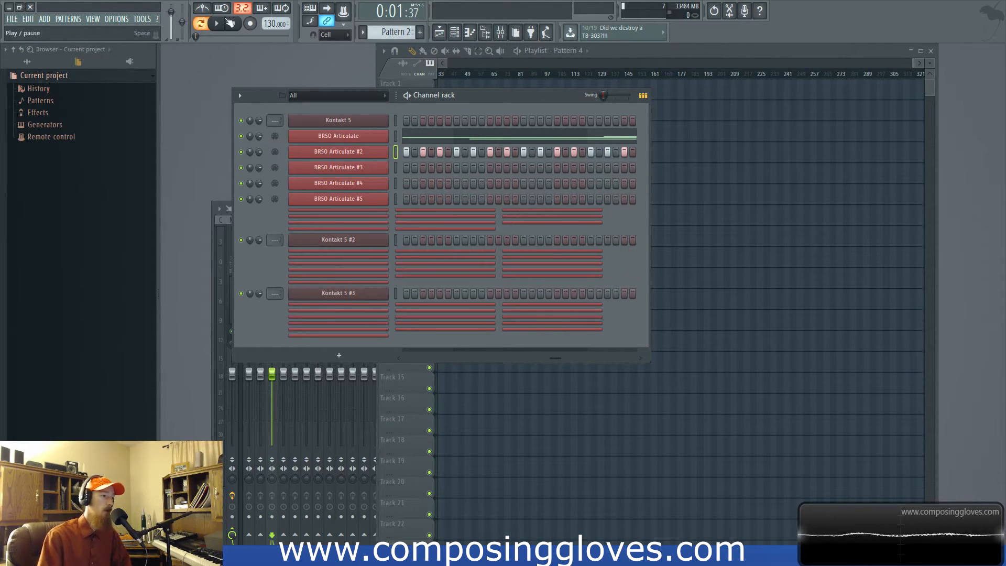
click(312, 10)
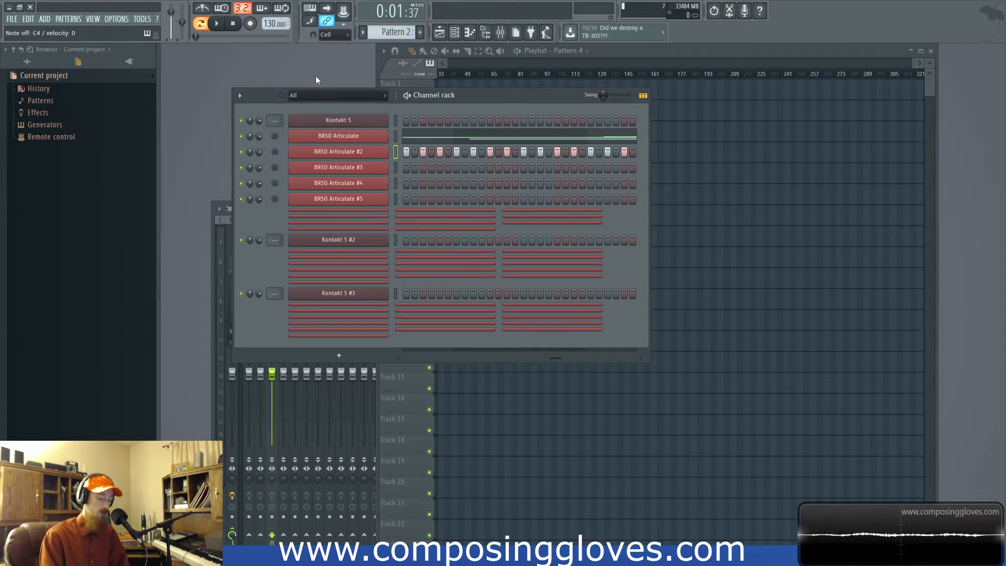
drag(500, 100, 491, 95)
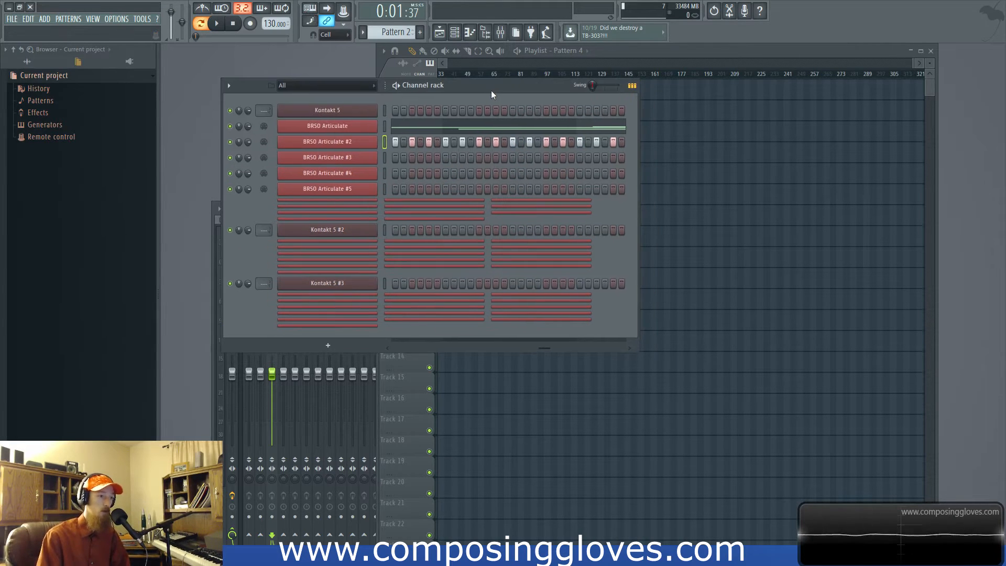
- Start and stop playback with the channel rack and the playlist alternately in focus, showing the playlist from its beginning
key(space)
key(space)
key(space)
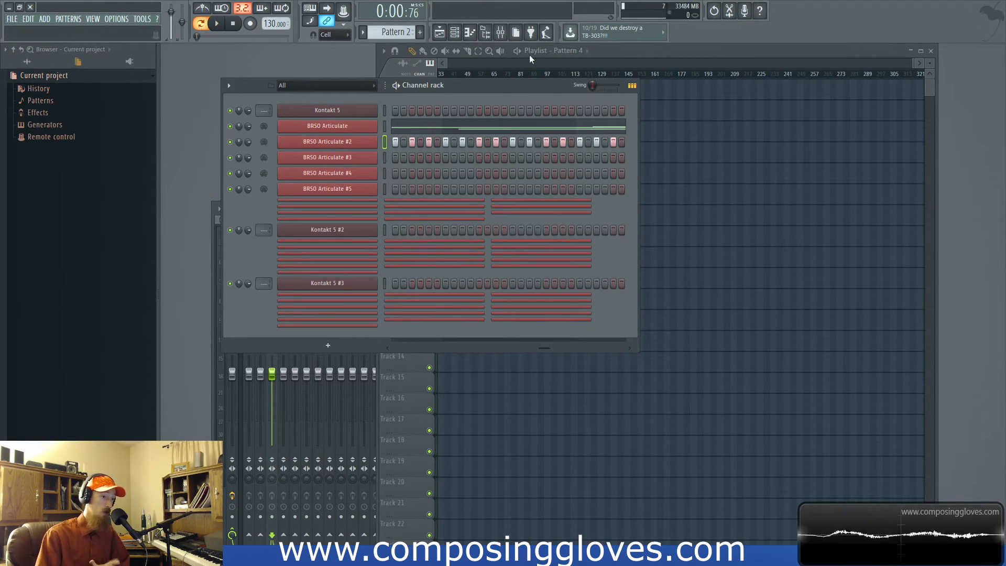
click(719, 61)
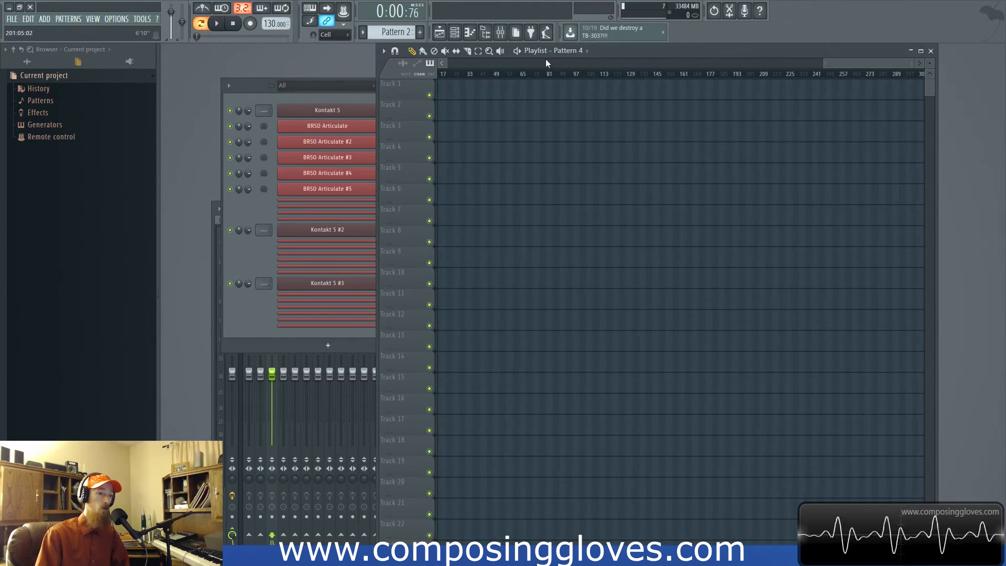
drag(827, 65, 492, 74)
key(space)
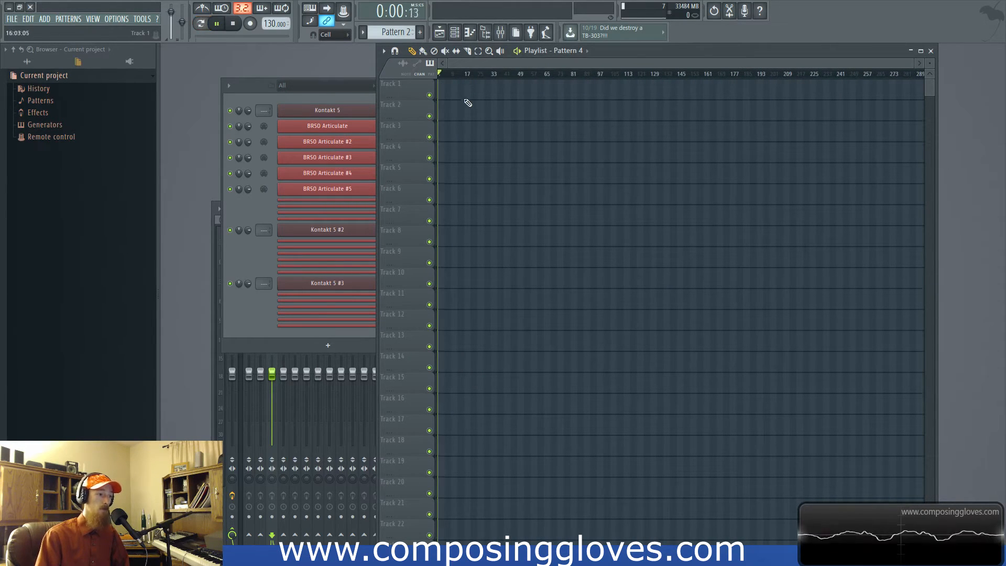
click(348, 97)
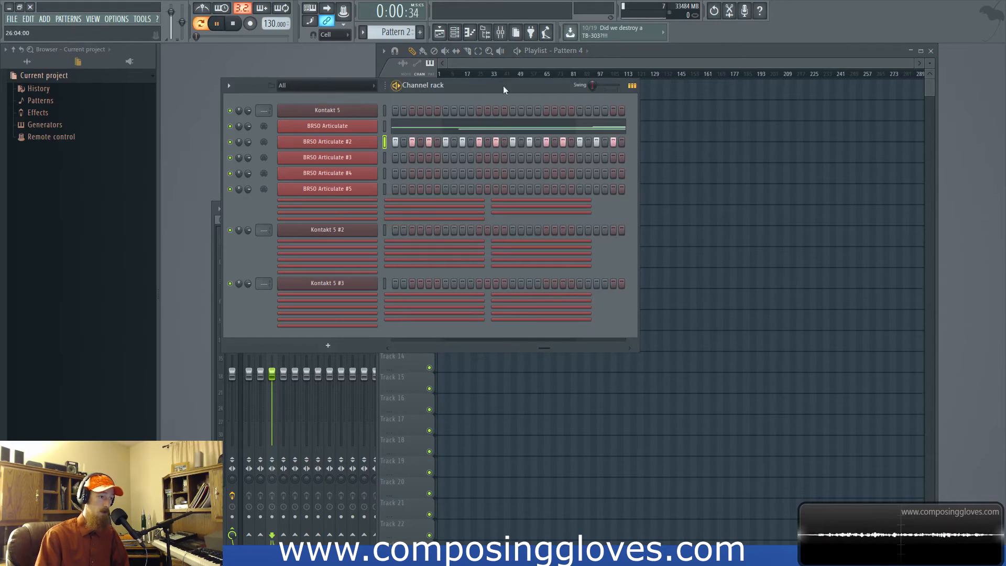
key(space)
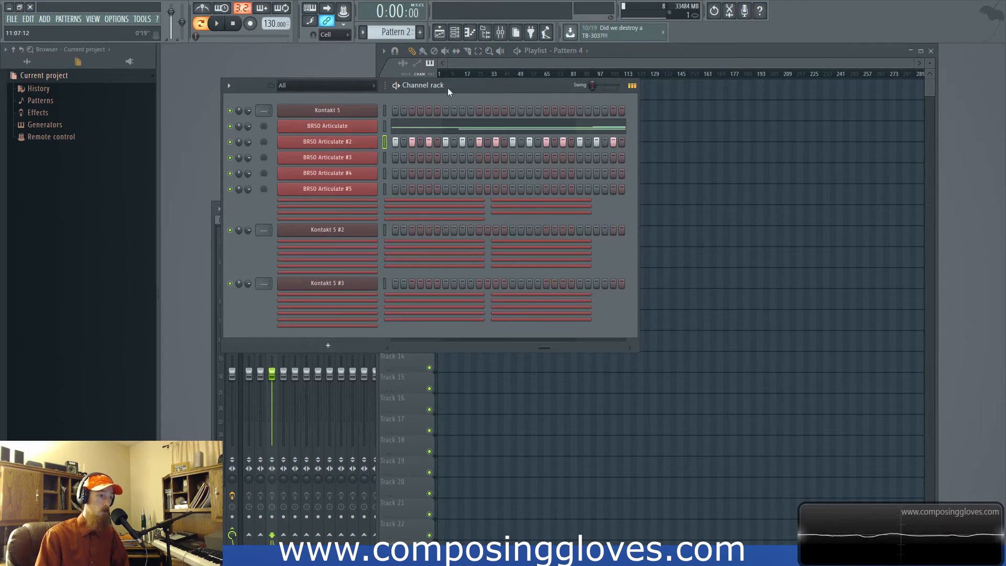
click(474, 75)
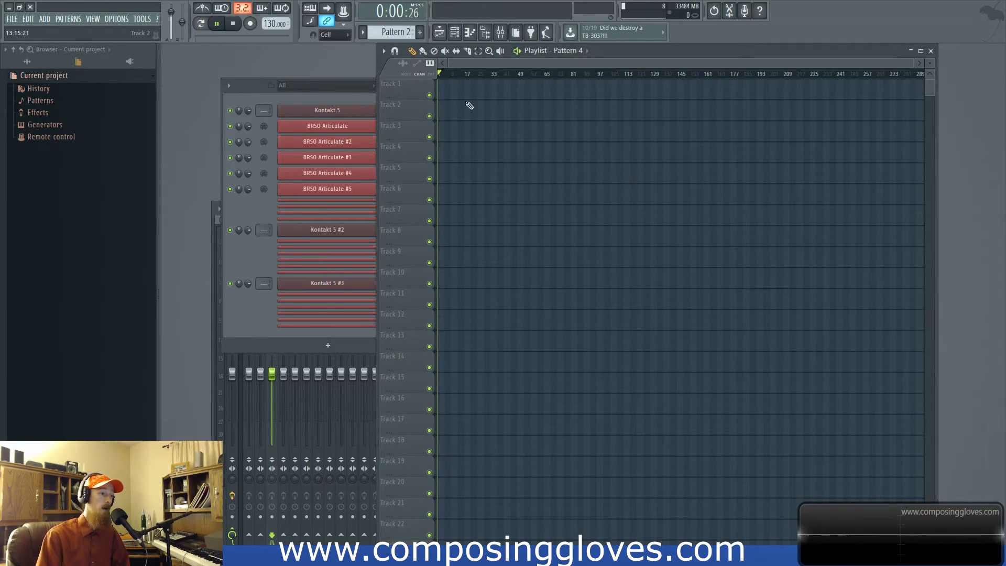
key(space)
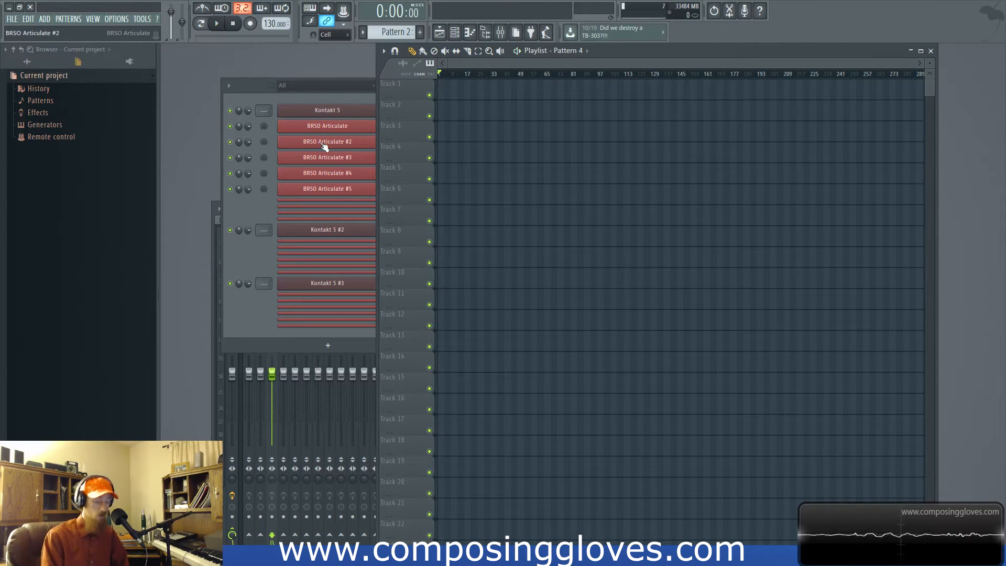
key(l)
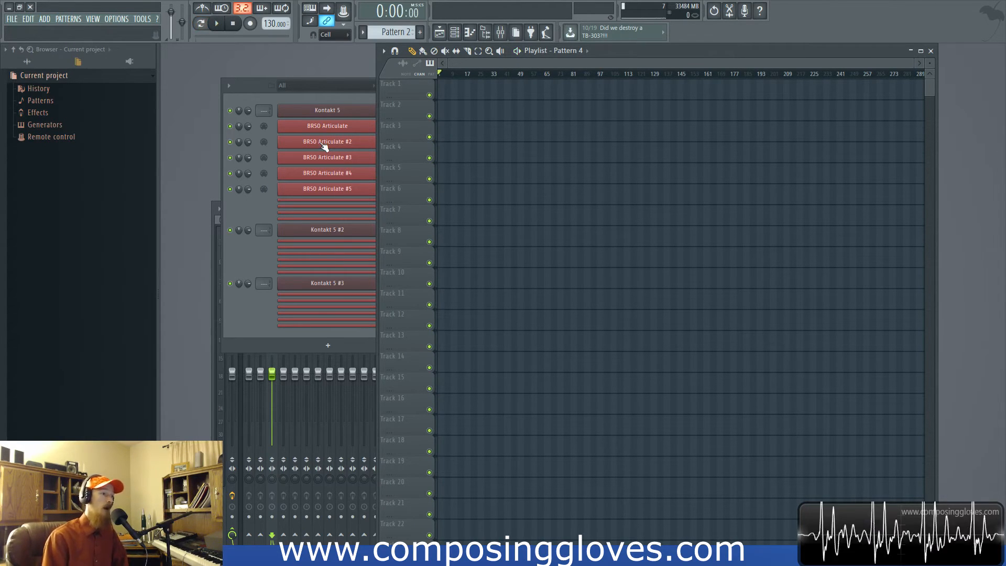
- Select channels Kontakt 5 through BRSO Articulate #5, look over the channel options, and close the BRSO Articulate plugin window
click(246, 93)
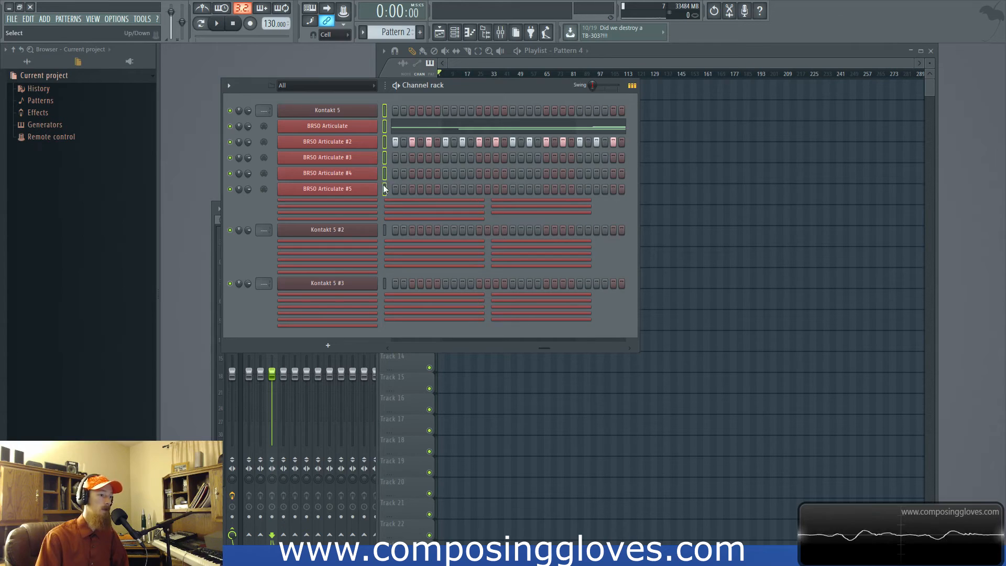
click(229, 85)
mouse_move(239, 97)
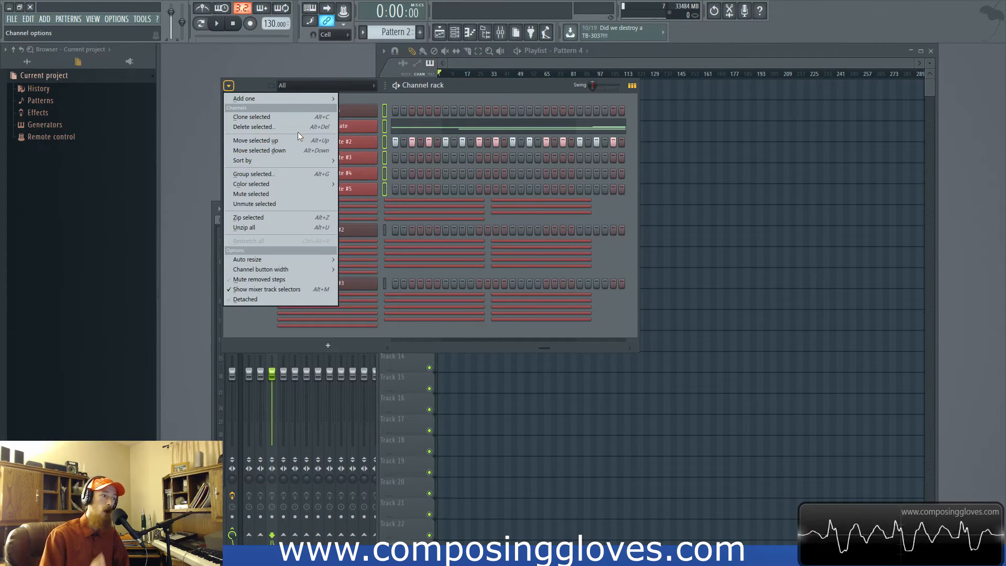
click(252, 117)
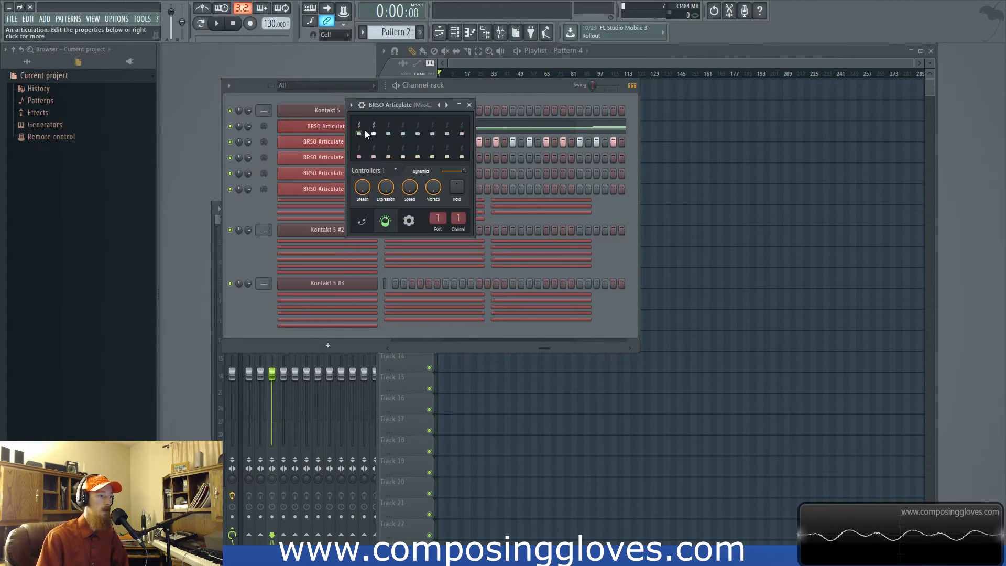
click(469, 105)
- Unzip all channels and color BRSO Articulate through BRSO Articulate #6 with a gradient from orange to a slightly muted orange
click(384, 156)
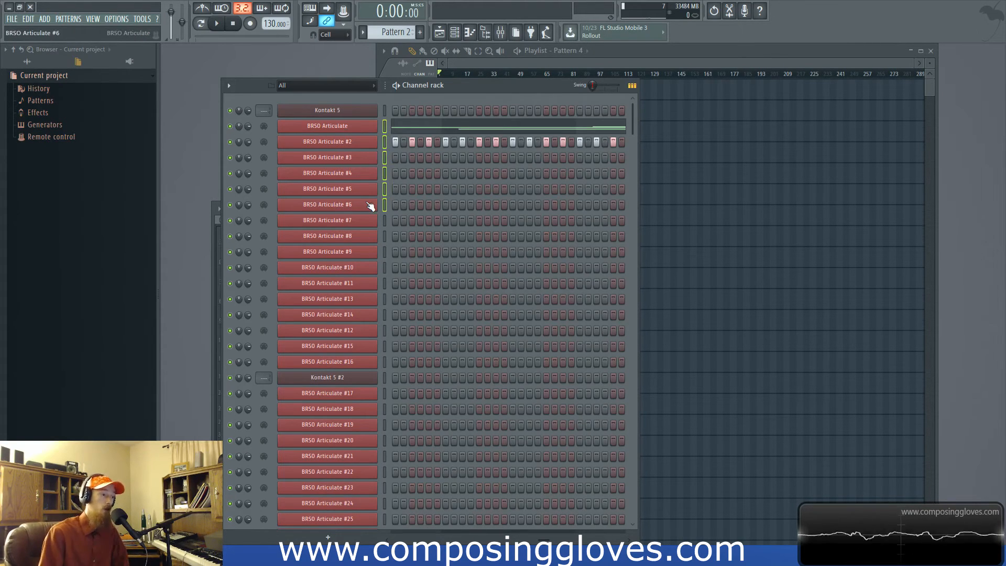
click(228, 86)
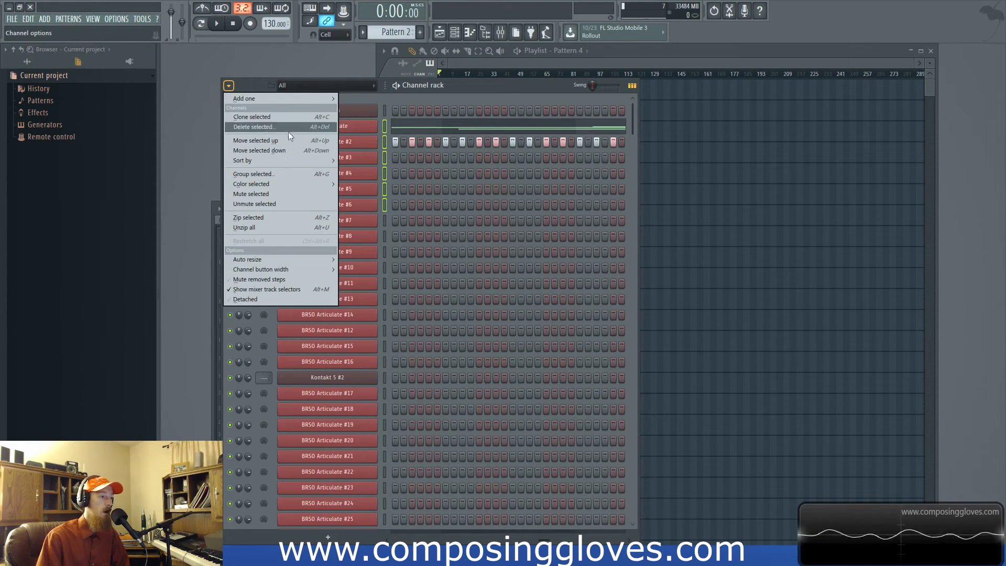
mouse_move(256, 186)
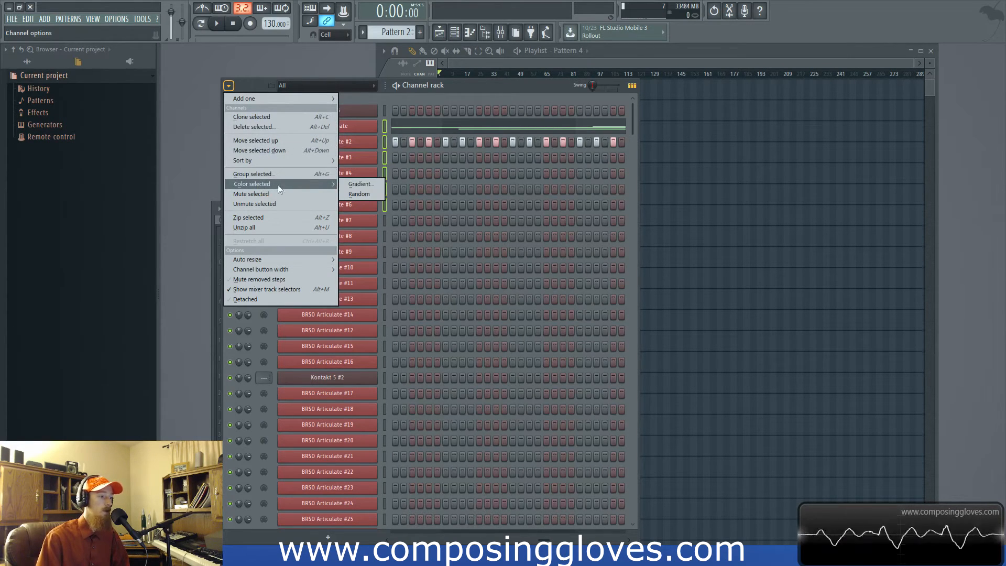
click(365, 186)
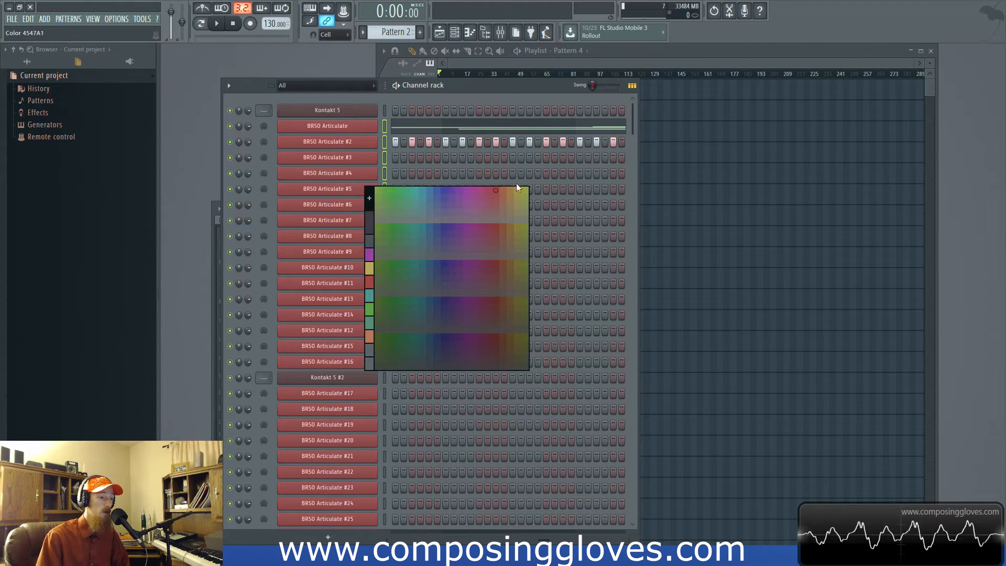
click(502, 190)
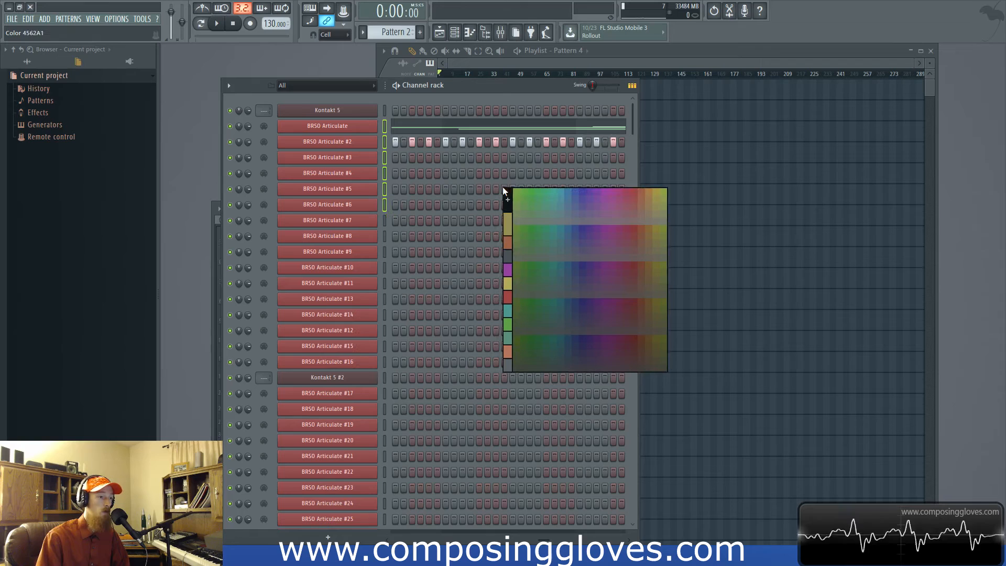
click(642, 206)
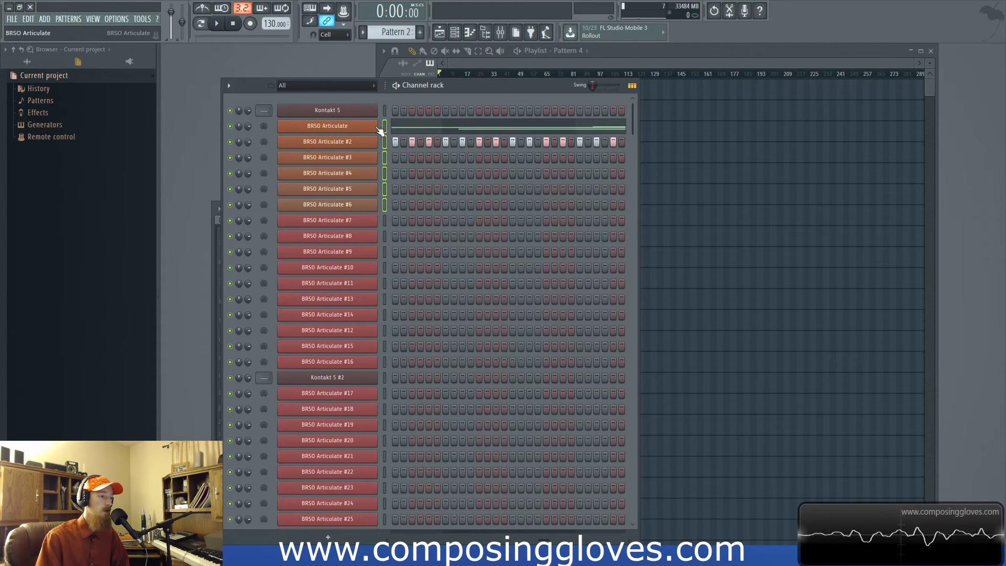
- Color all channels in the rack with a gradient from orange to a muted reddish brown and check the whole list
key(ctrl+a)
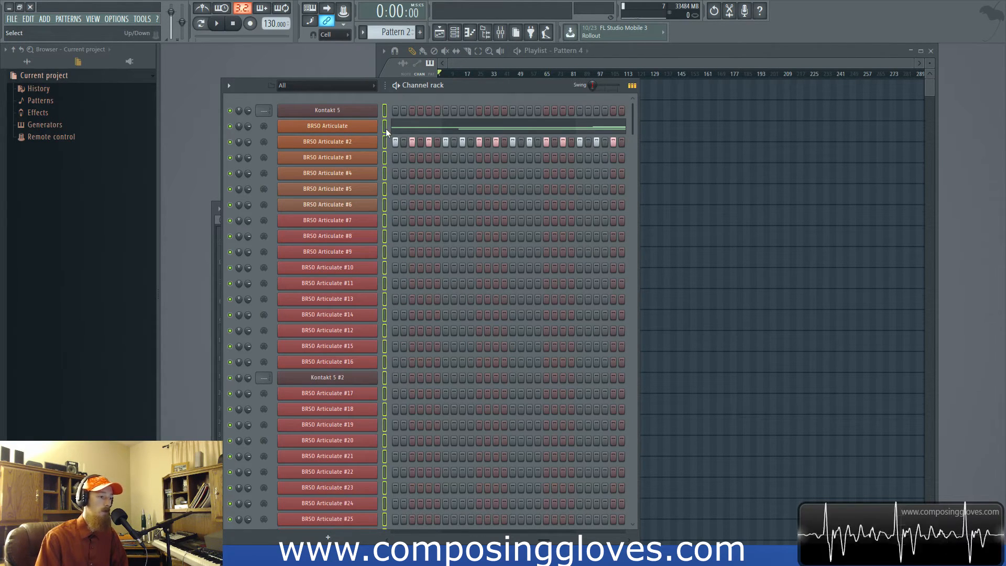
click(229, 86)
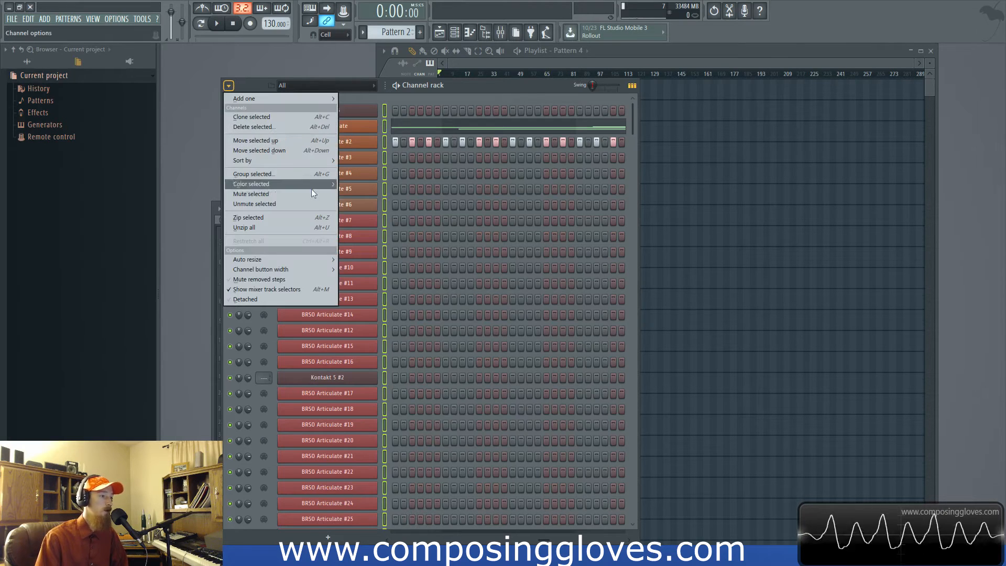
mouse_move(311, 184)
click(361, 184)
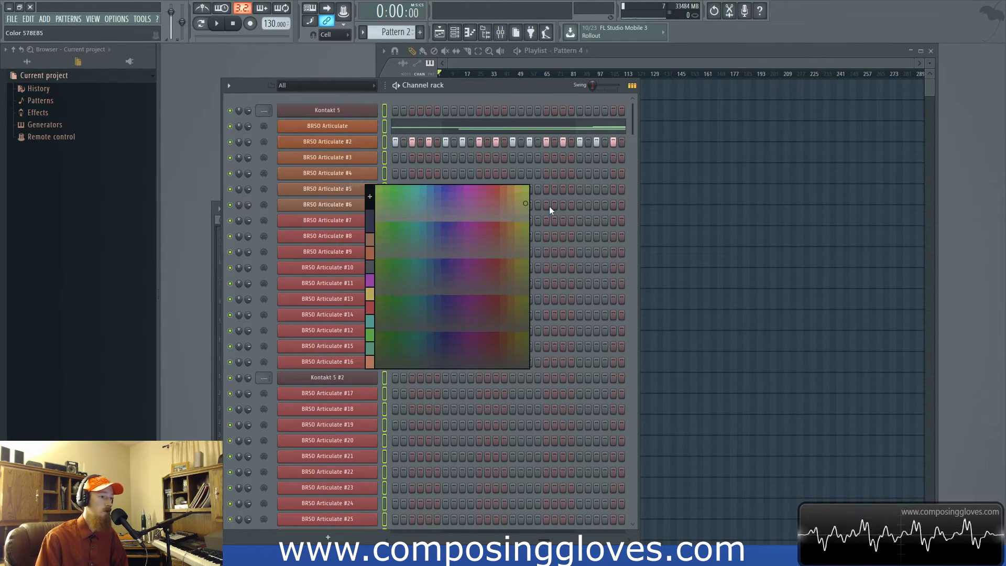
click(506, 187)
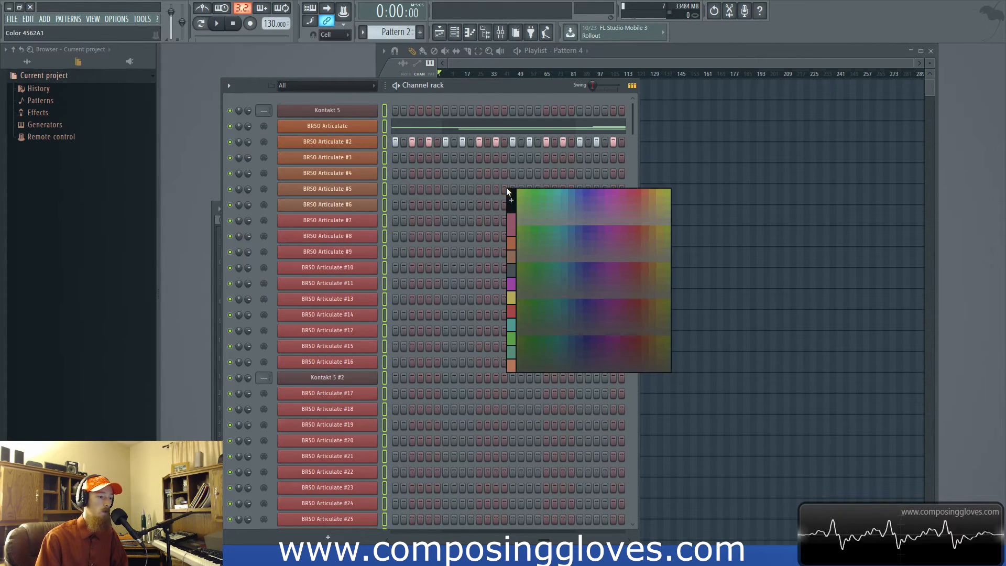
click(641, 222)
scroll(454, 222, down, 8)
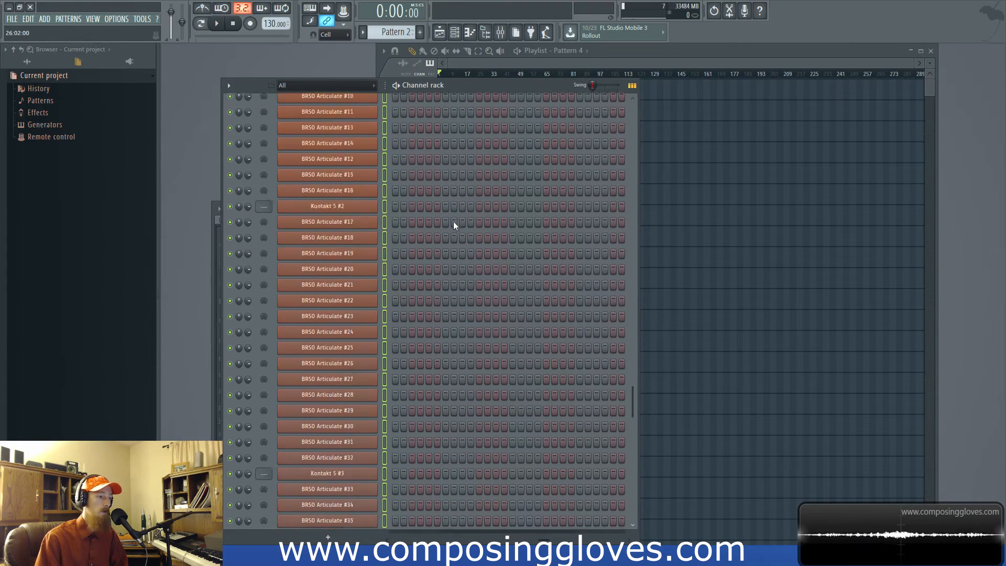
scroll(383, 409, up, 8)
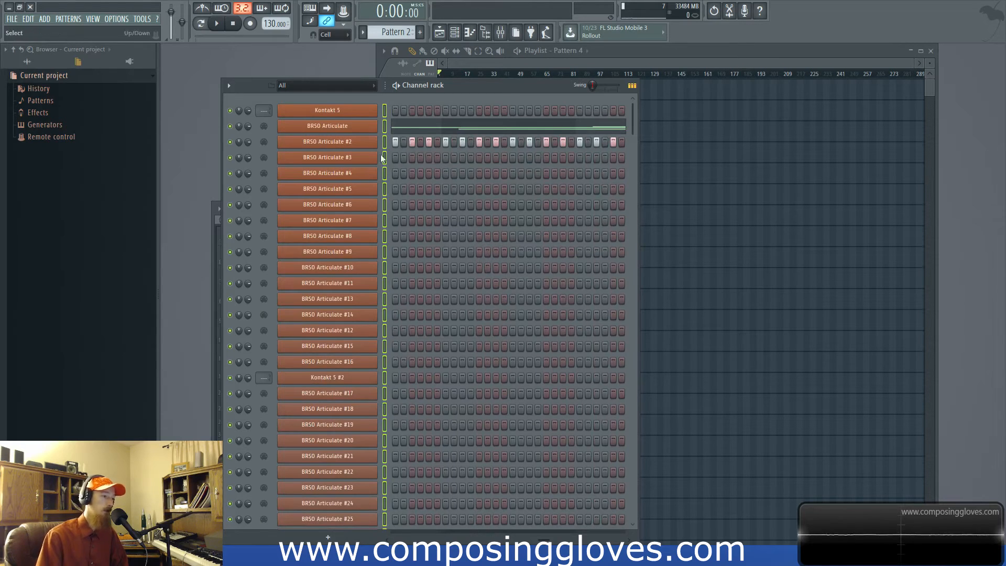
- Select BRSO Articulate #12, add Kontakt 5 #2 to the selection, and replace it with BRSO Articulate #21 alone
click(384, 330)
scroll(384, 320, down, 2)
ctrl+click(384, 283)
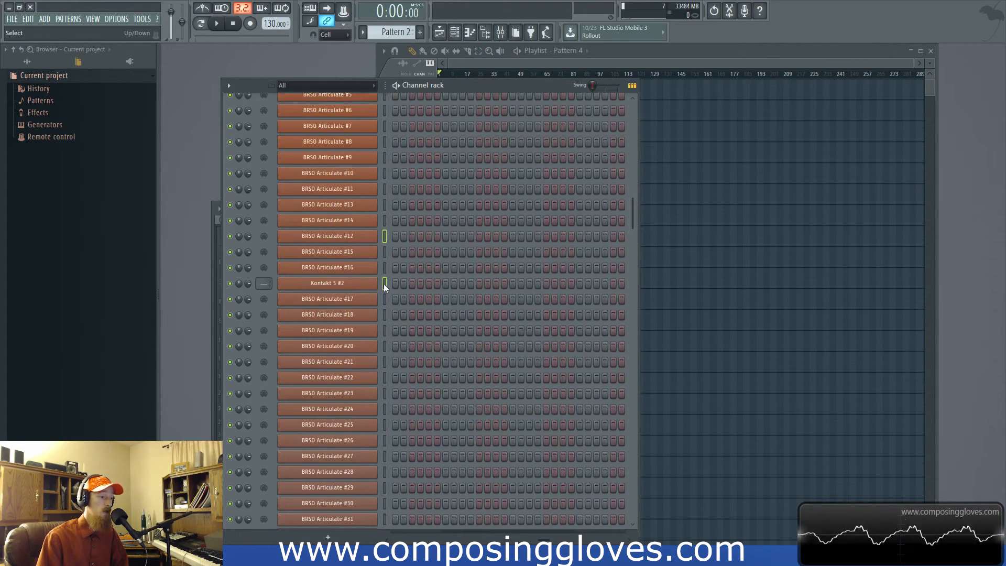
click(384, 362)
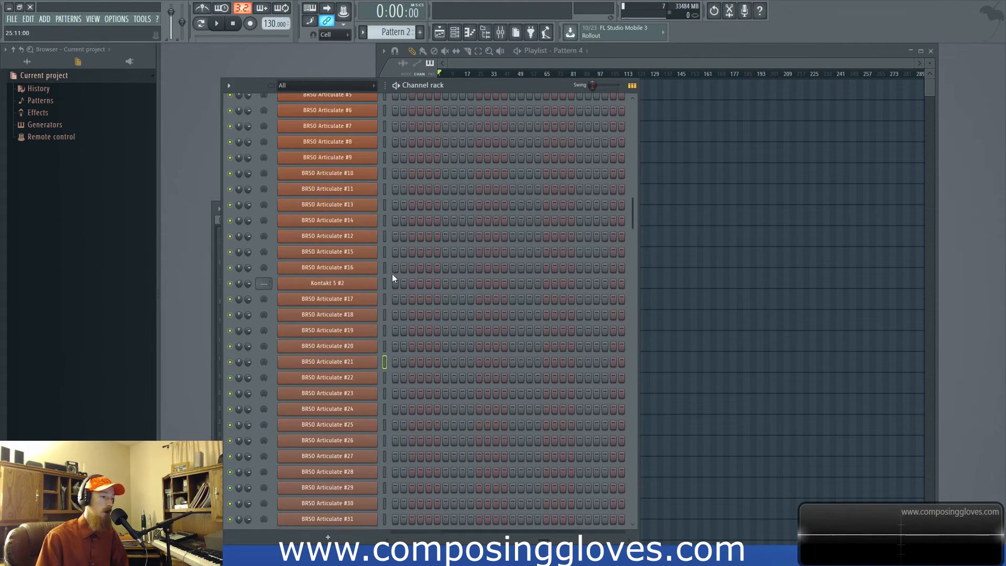
- Select the channels from Kontakt 5 #2 through BRSO Articulate #26 and remove Kontakt 5 #2 from the selection
scroll(391, 274, up, 2)
scroll(383, 256, down, 4)
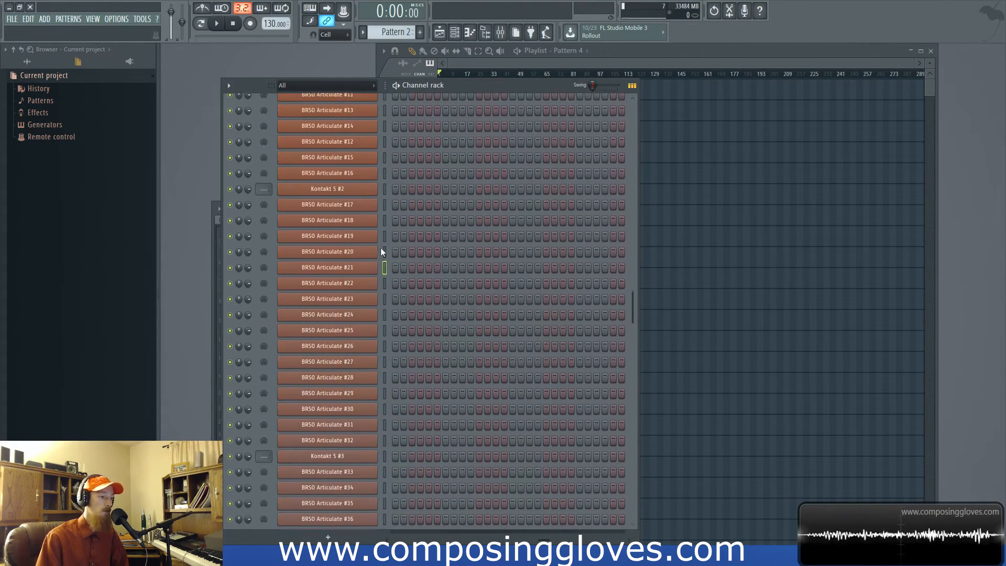
click(385, 192)
click(384, 193)
click(384, 191)
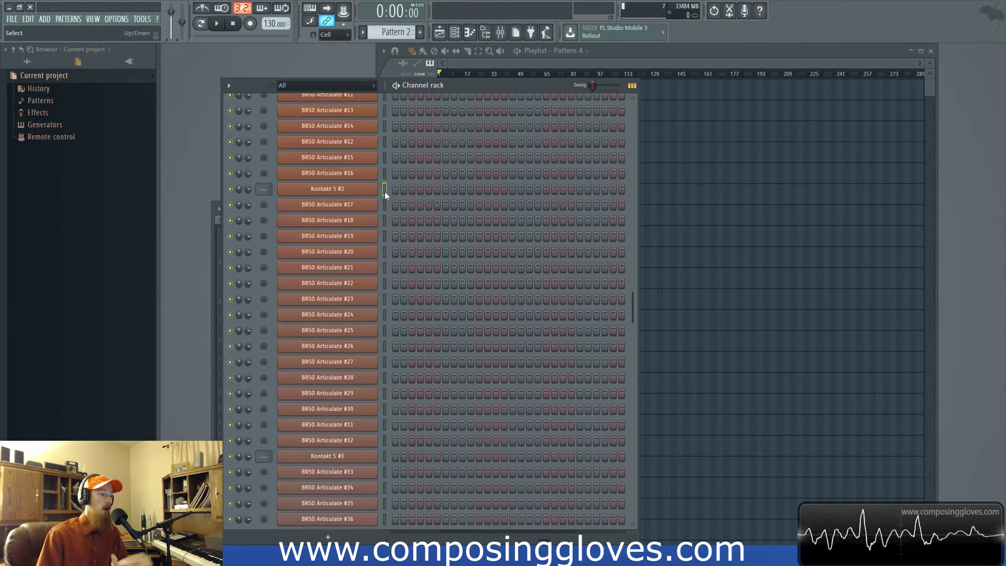
click(385, 347)
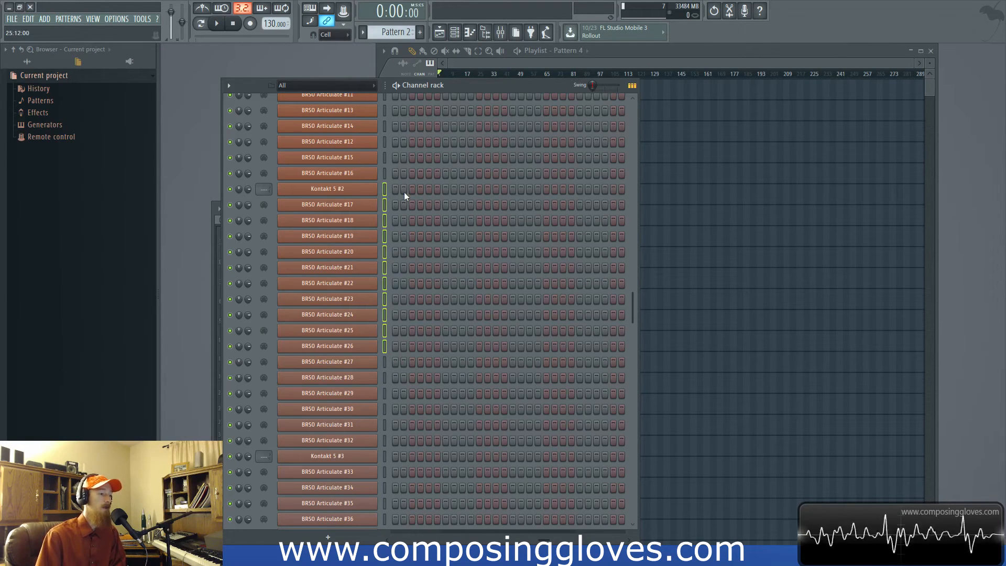
double_click(386, 189)
click(386, 190)
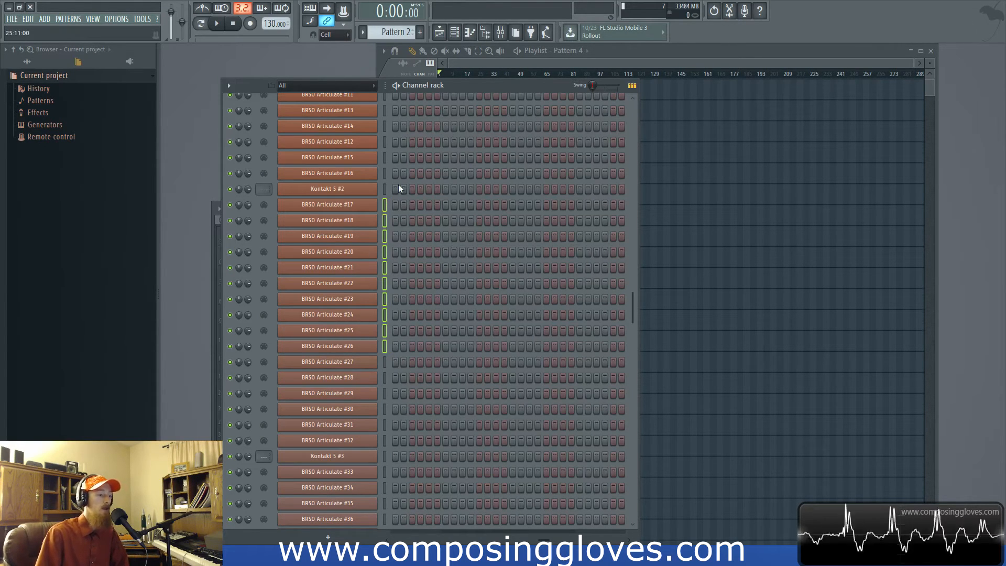
- Select all channels and link them to mixer tracks starting from Insert 12
scroll(396, 183, up, 6)
drag(386, 111, 402, 499)
double_click(383, 423)
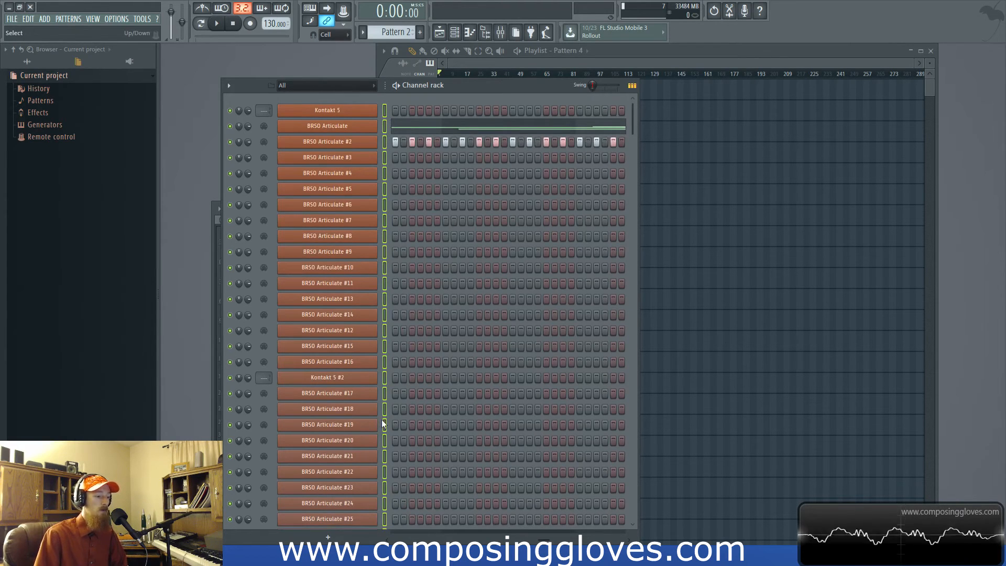
click(502, 33)
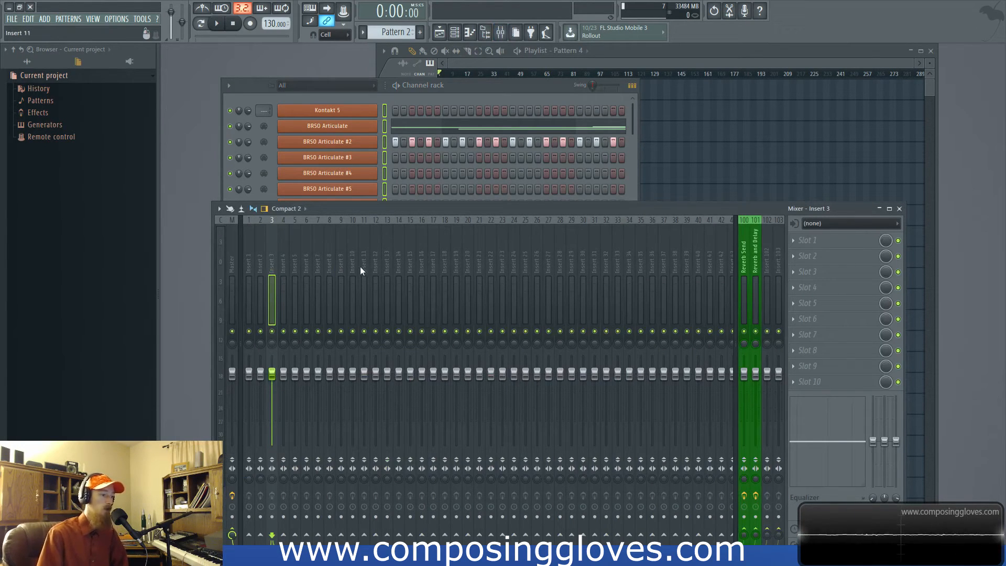
click(377, 266)
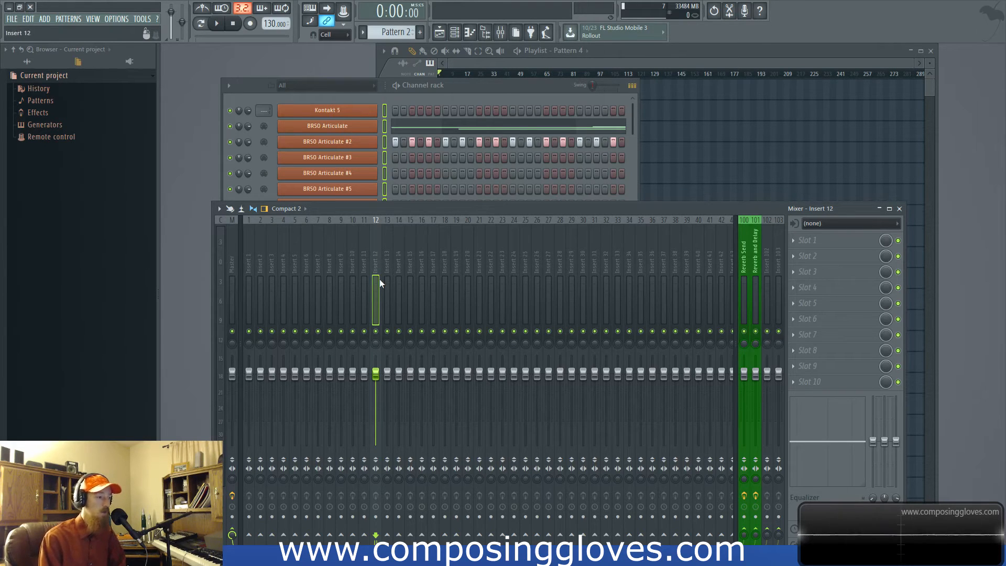
key(ctrl+l)
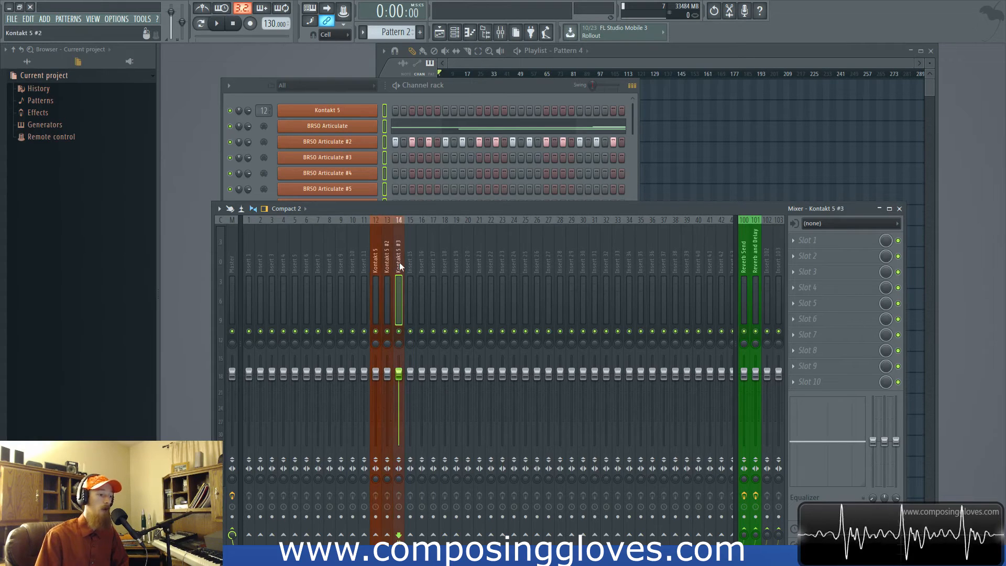
- Inspect the Kontakt 5 #3 and Kontakt 5 mixer tracks, return to the channel rack, and open the BRSO Articulate #2 plugin
click(400, 266)
click(375, 265)
click(473, 87)
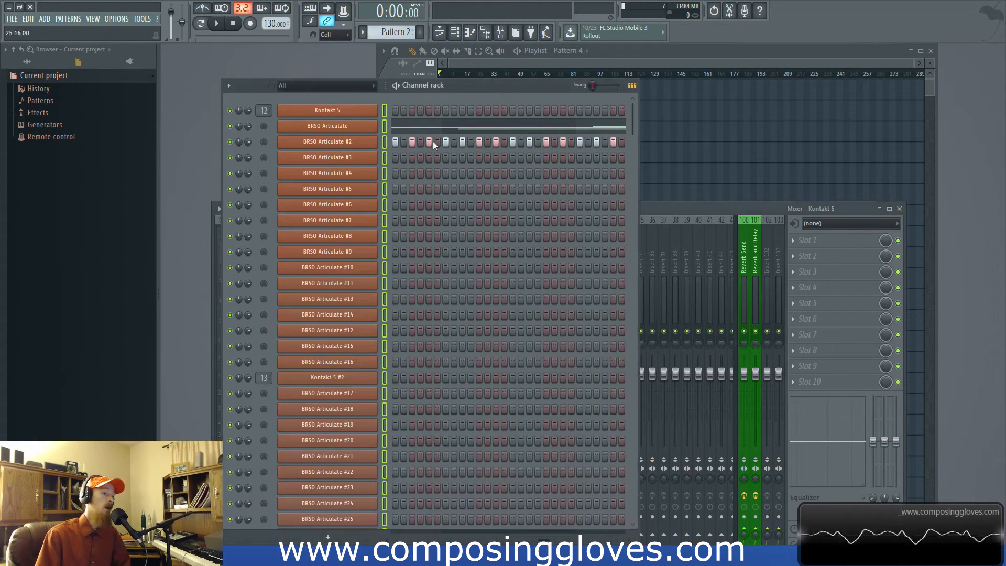
click(351, 143)
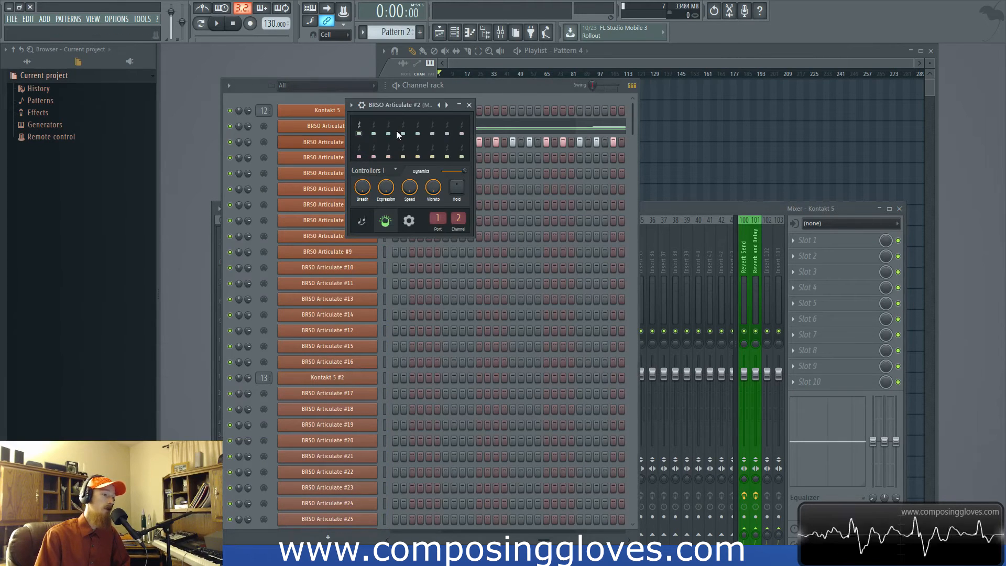
- Move the BRSO Articulate #2 plugin window aside, close it, and bring the mixer to the front
drag(400, 110, 482, 123)
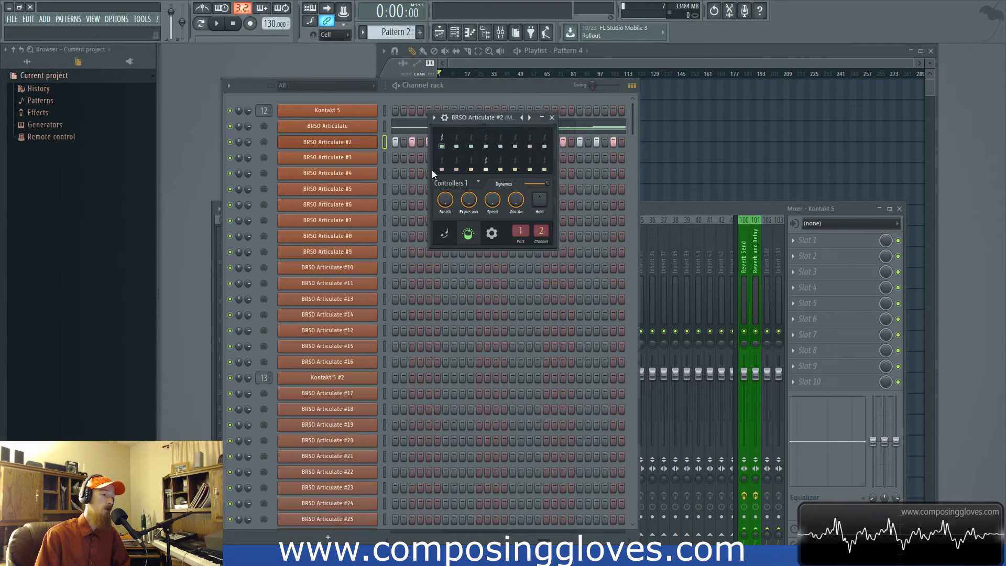
click(553, 118)
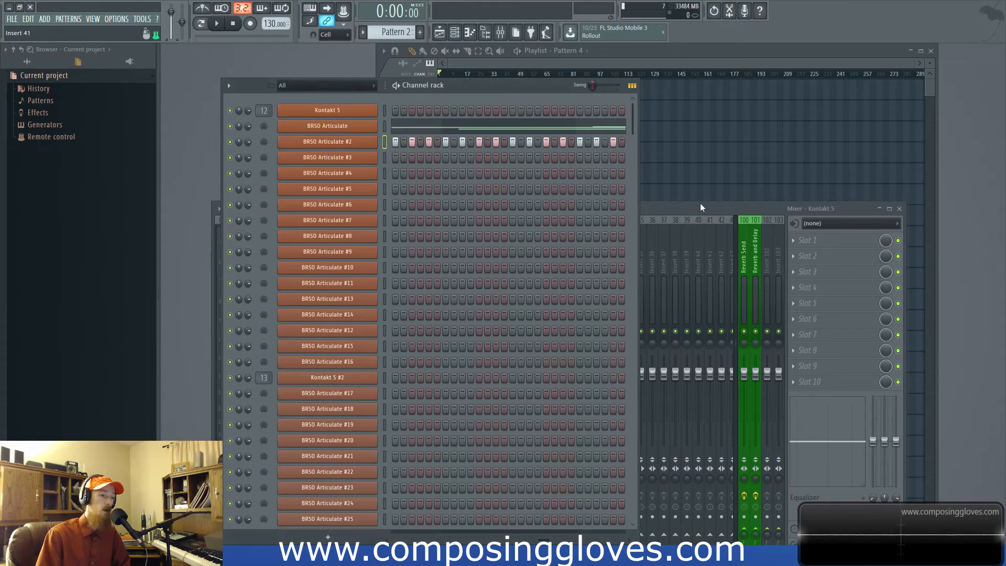
click(700, 203)
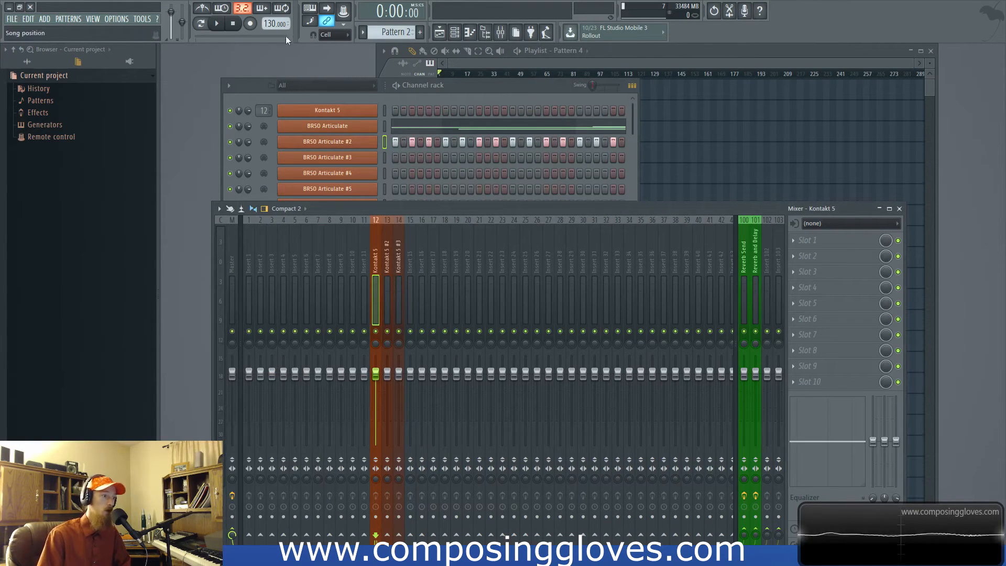
- Reopen the BRSO Articulate #2 plugin, return to the mixer, and inspect the Insert 31 and Kontakt 5 #3 tracks
click(335, 98)
click(366, 142)
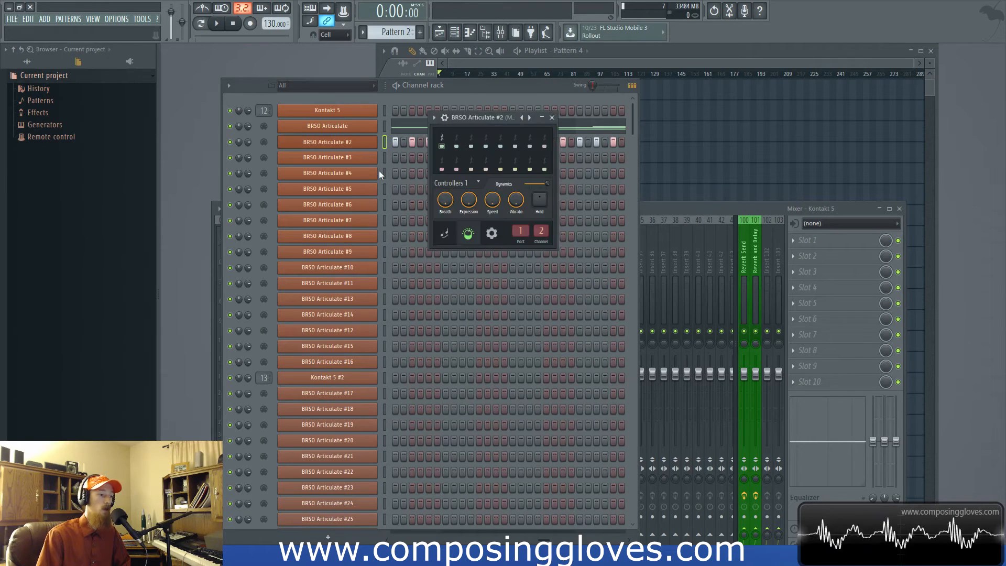
click(380, 170)
click(679, 207)
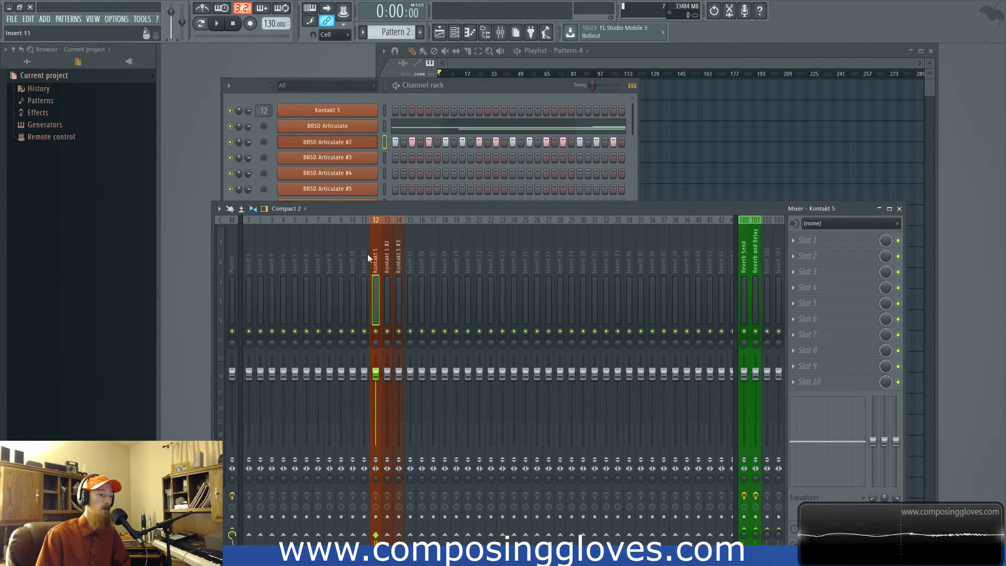
drag(406, 266, 595, 241)
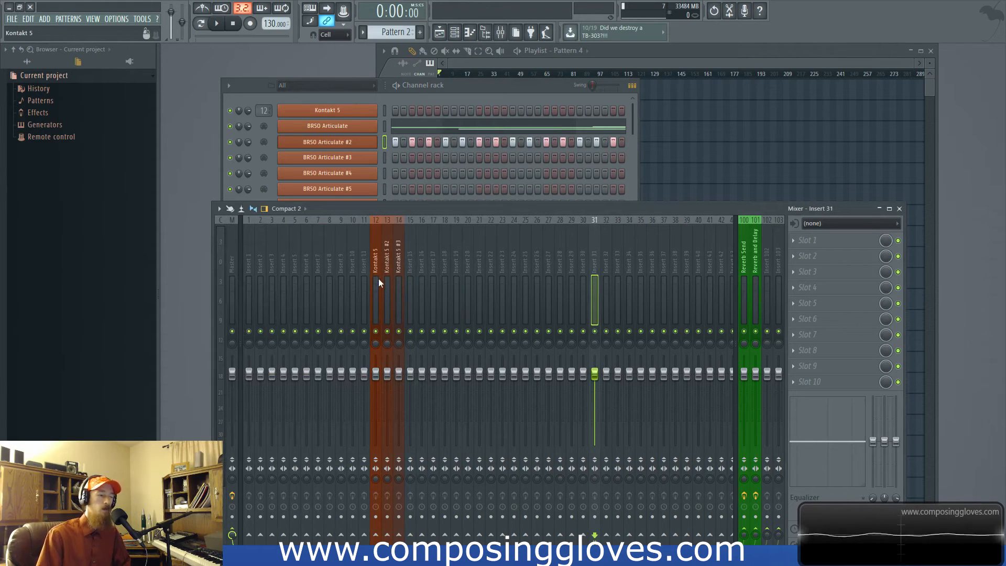
click(398, 284)
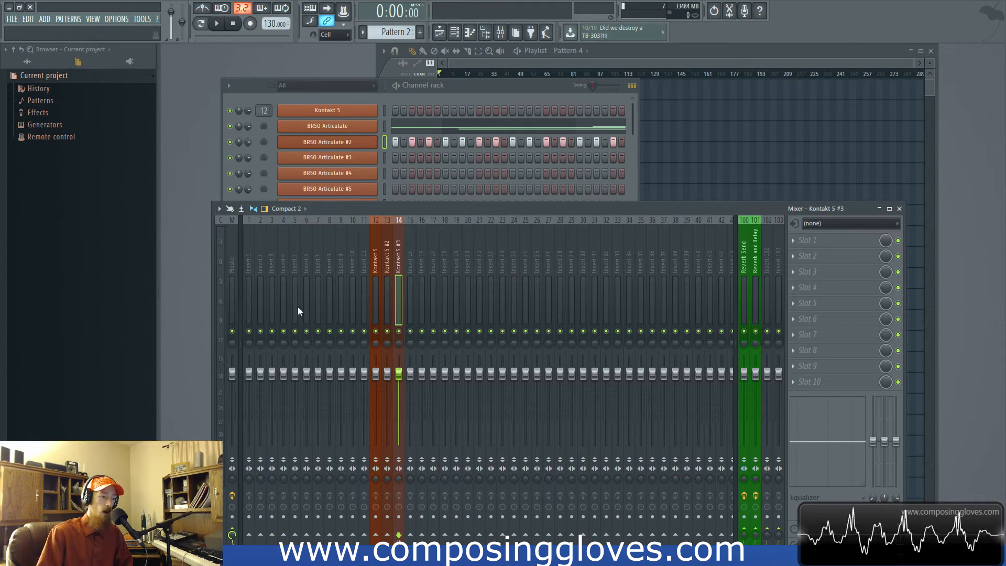
- Inspect several BRSO Articulate plugins, including #11 and #3, and return to the channel rack
click(337, 100)
click(327, 204)
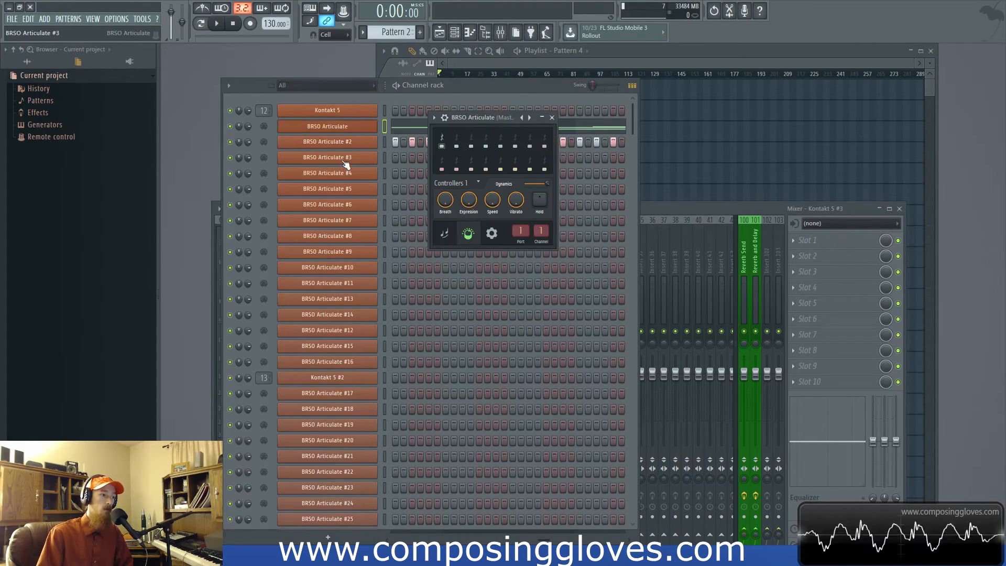
click(344, 236)
click(341, 283)
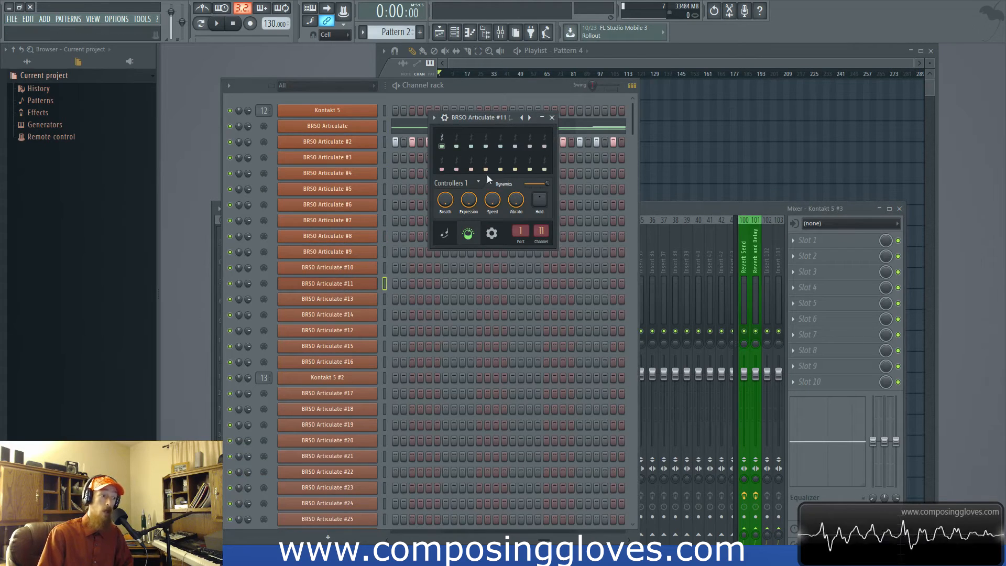
click(552, 117)
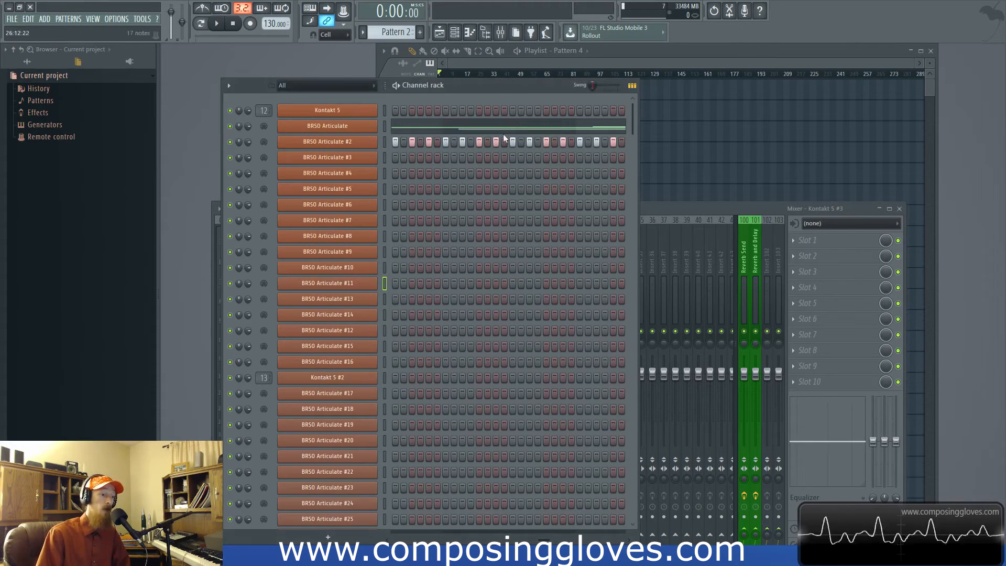
click(353, 157)
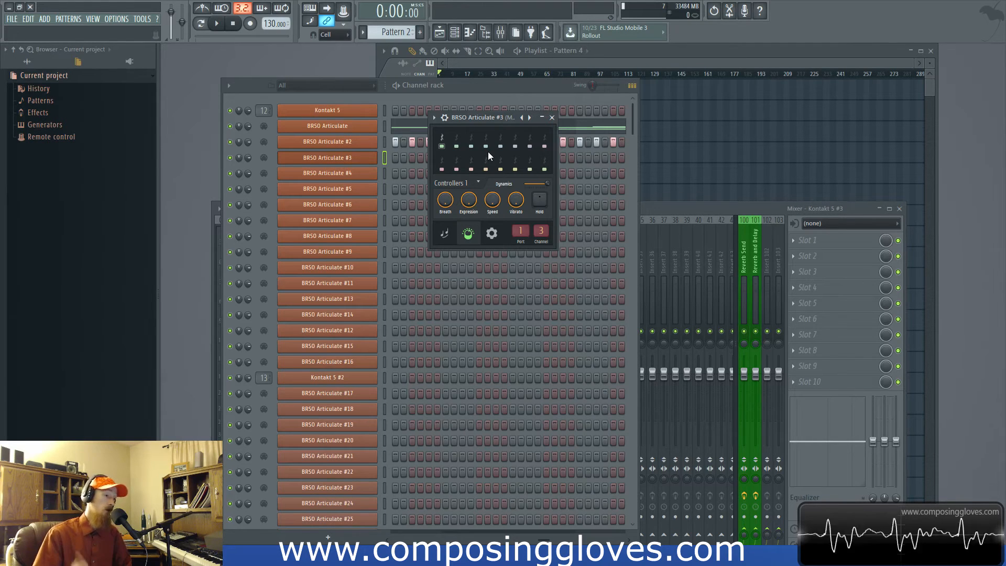
click(378, 96)
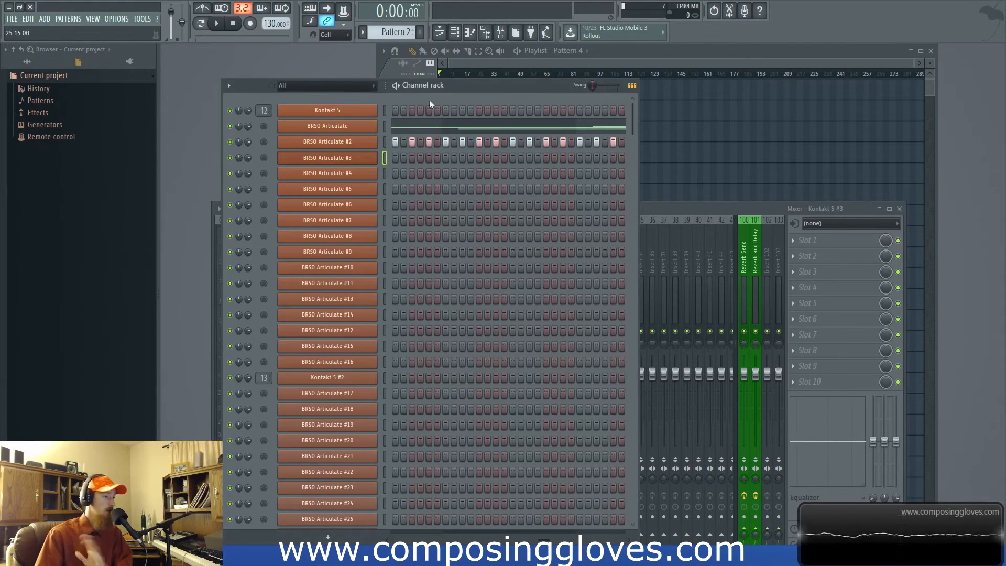
- Clear the steps of BRSO Articulate #2 and the notes of BRSO Articulate from the current pattern
right_click(367, 143)
click(484, 143)
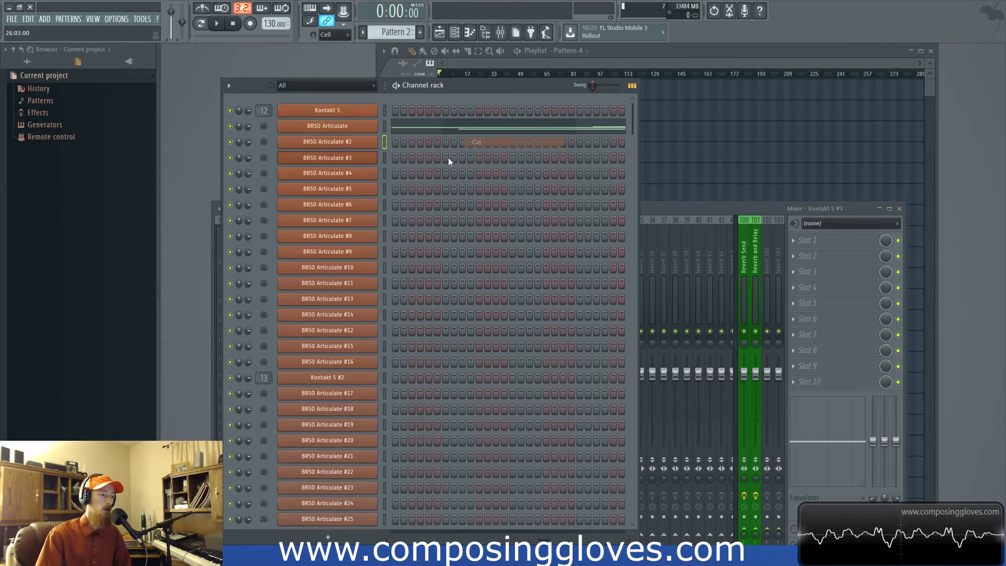
right_click(371, 127)
click(494, 128)
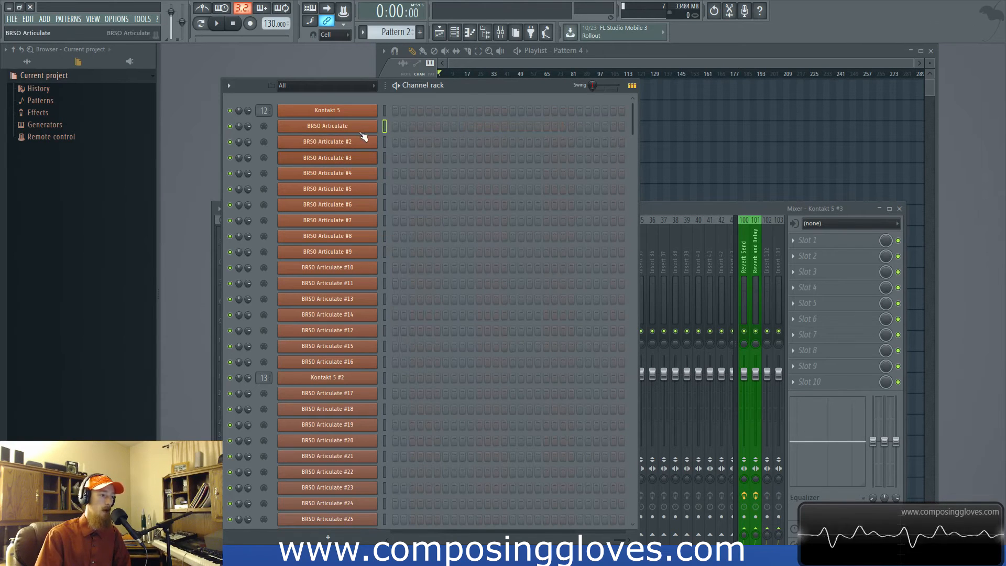
- Move the channel rack higher and set the target mixer tracks of Kontakt 5 #2 to 12 and Kontakt 5 #3 to 15
drag(523, 92, 468, 59)
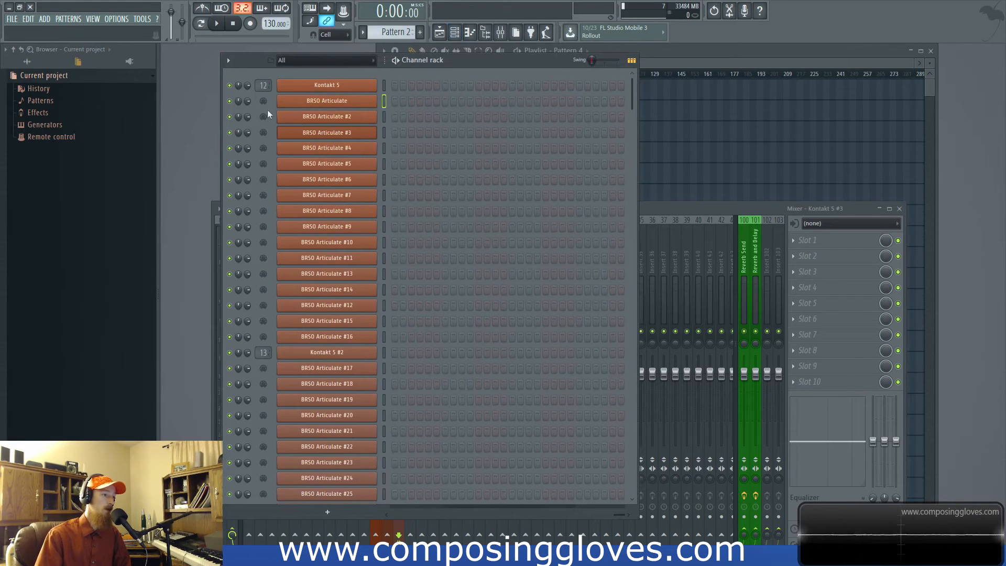
scroll(256, 197, down, 5)
scroll(259, 225, up, 5)
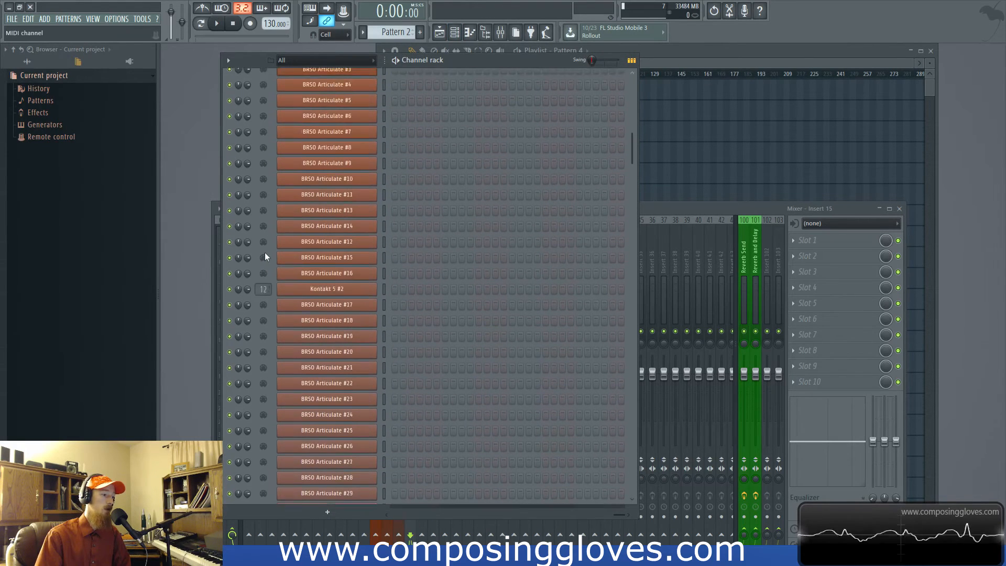
- Set the channel rack's auto resize option to Minimum height
click(228, 60)
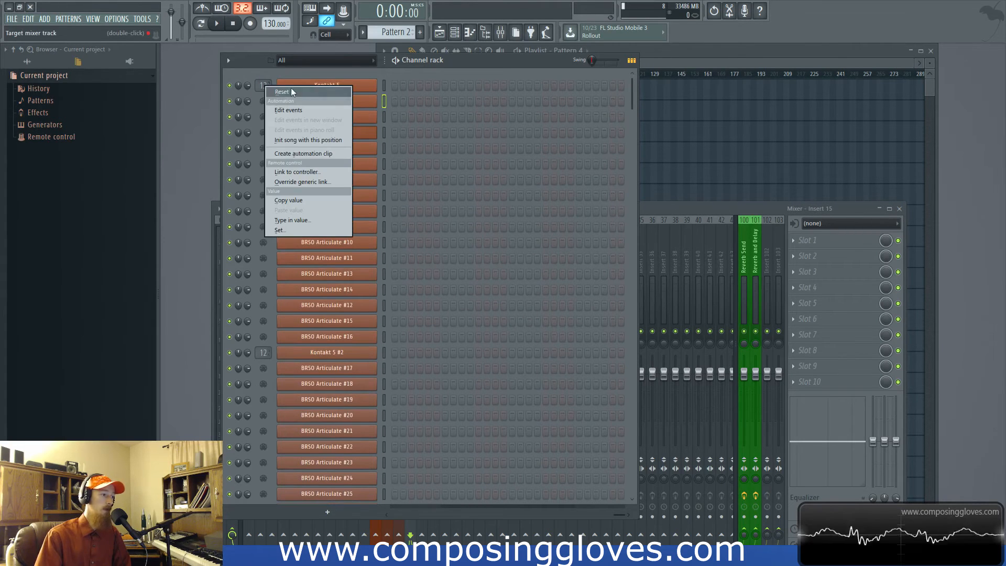
mouse_move(259, 237)
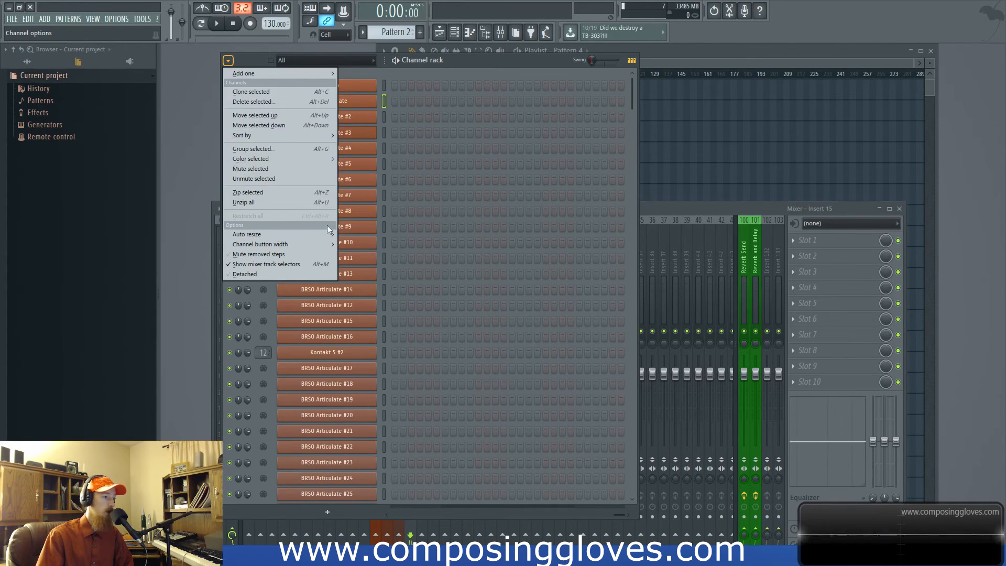
mouse_move(328, 236)
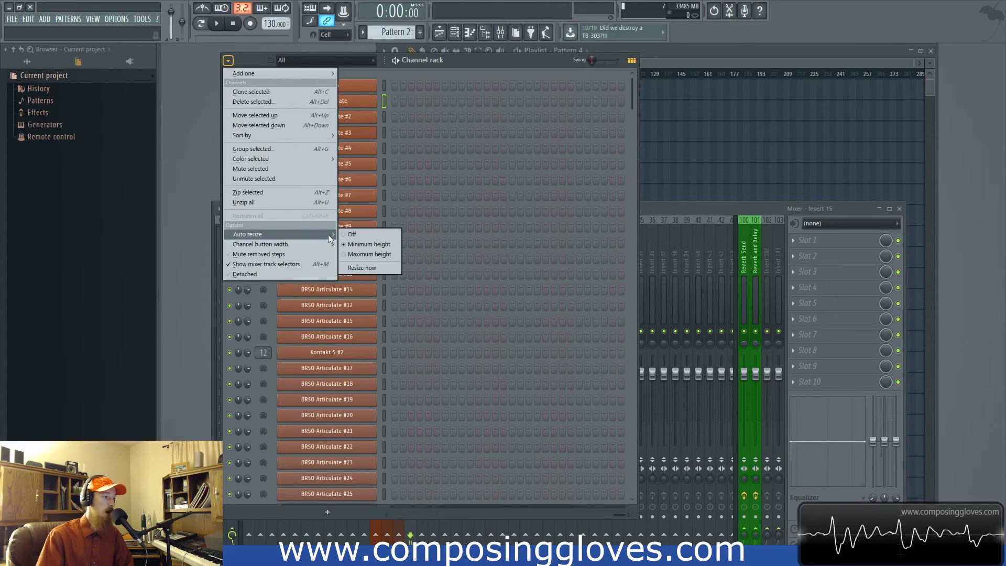
click(378, 242)
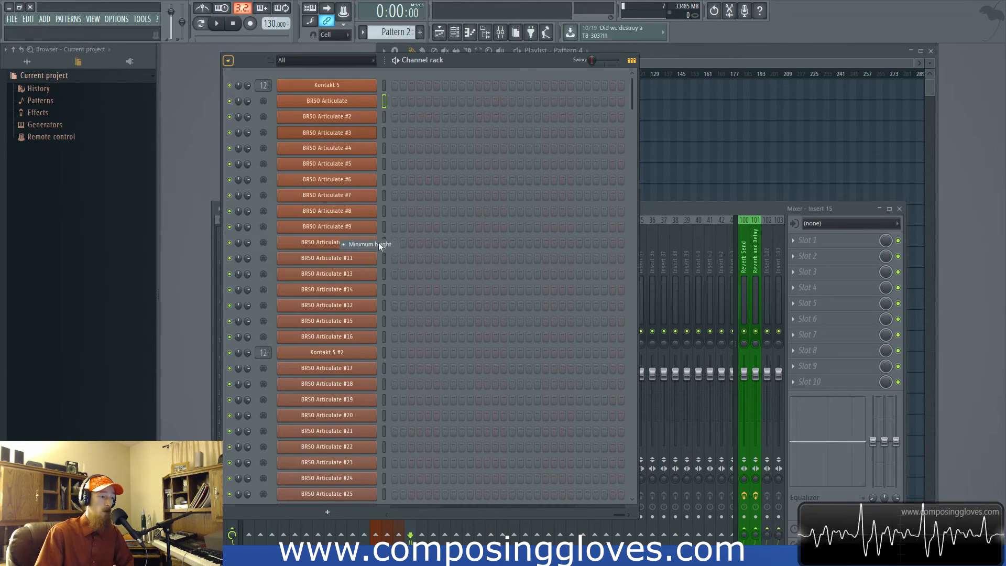
- Switch the channel rack's auto resize to Maximum height, shrink the rack window, and open the BRSO Articulate #3 plugin
click(228, 61)
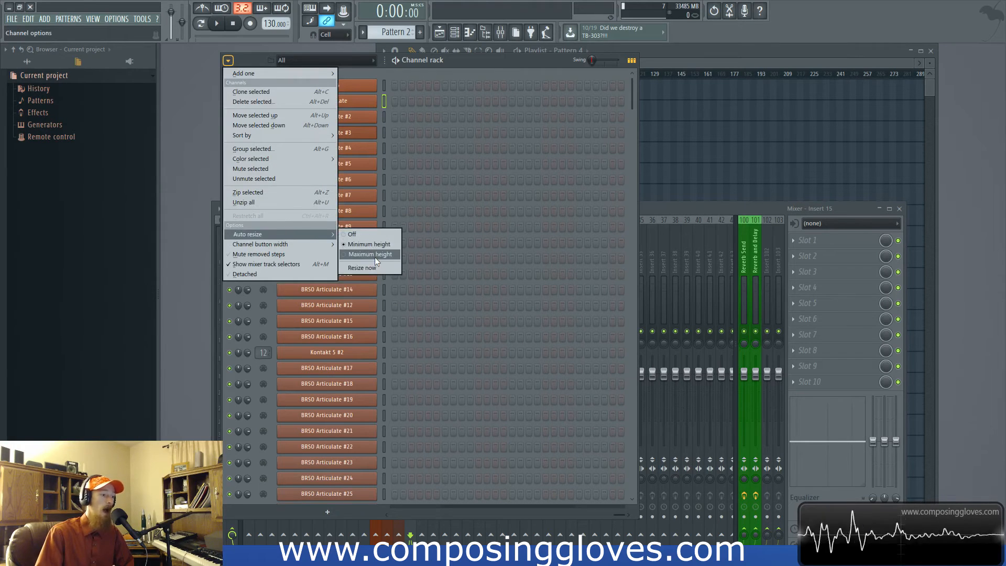
click(376, 257)
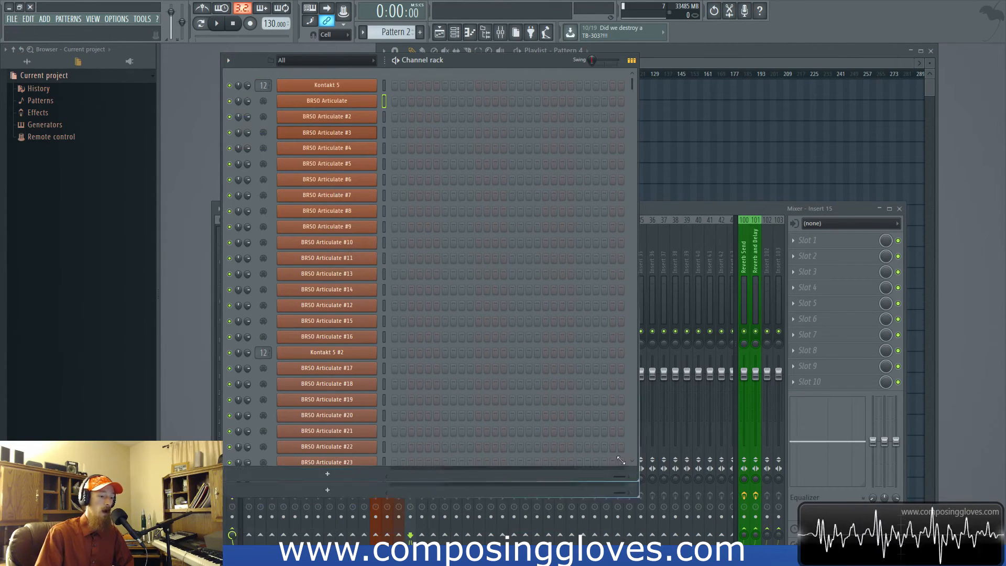
click(330, 133)
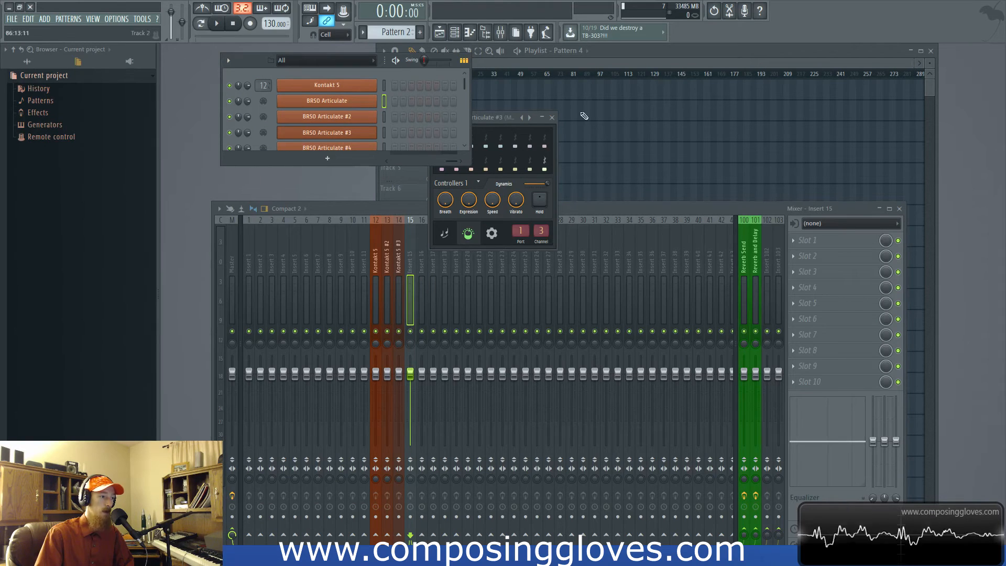
- Switch the channel rack's auto resize back to Minimum height and check the channel list
click(228, 61)
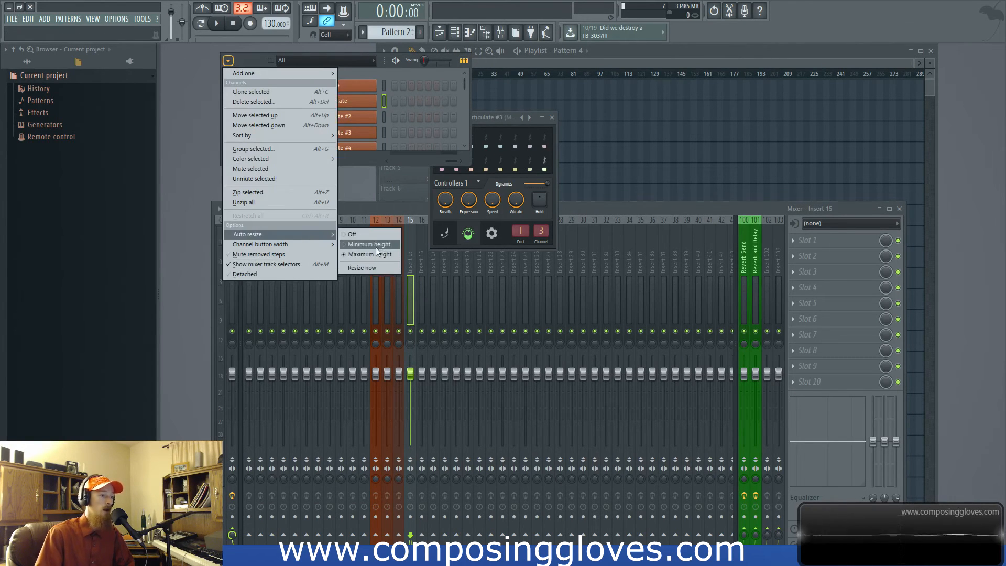
click(374, 250)
scroll(421, 291, down, 10)
scroll(420, 290, up, 10)
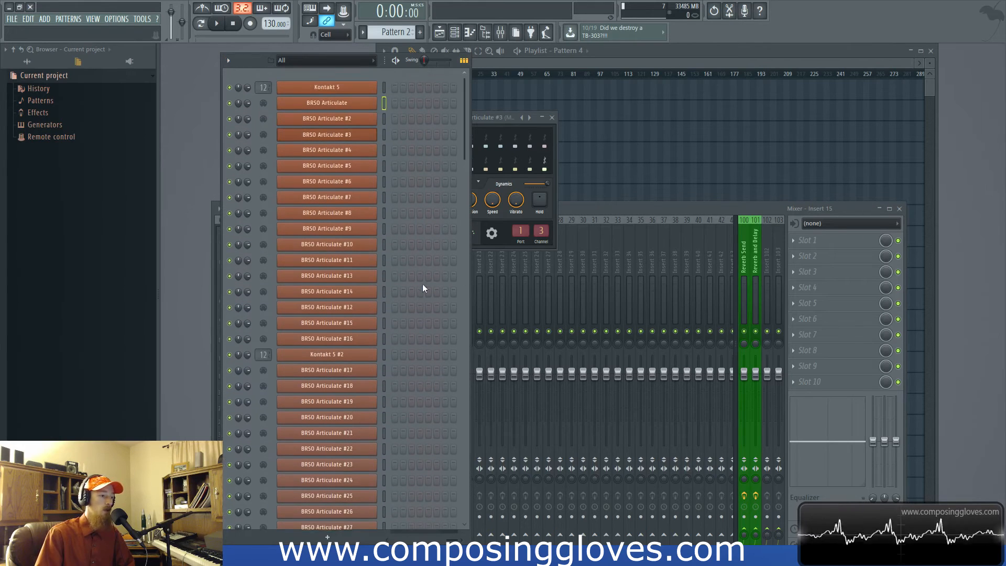
- Review the auto resize options and widen the channel rack window to show more steps
click(228, 60)
mouse_move(311, 233)
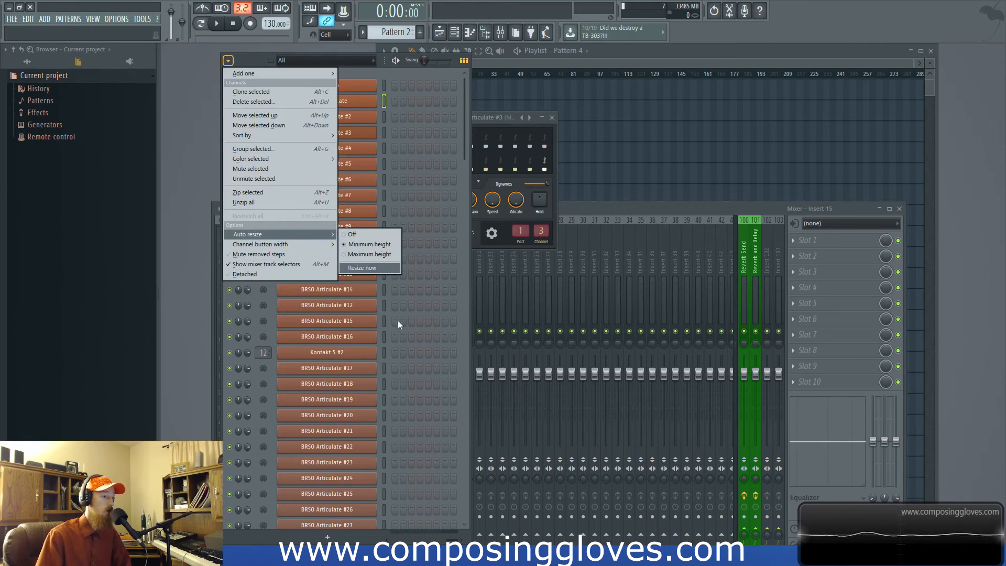
click(472, 546)
drag(472, 544, 593, 550)
- Review the channel button width options and widen the channel buttons by hand
click(228, 61)
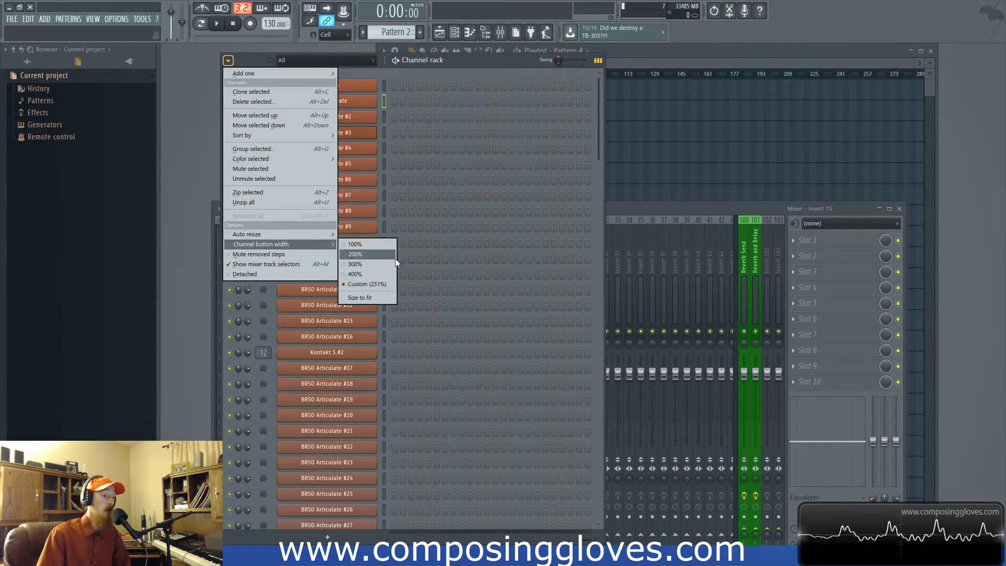
click(384, 61)
drag(385, 61, 427, 60)
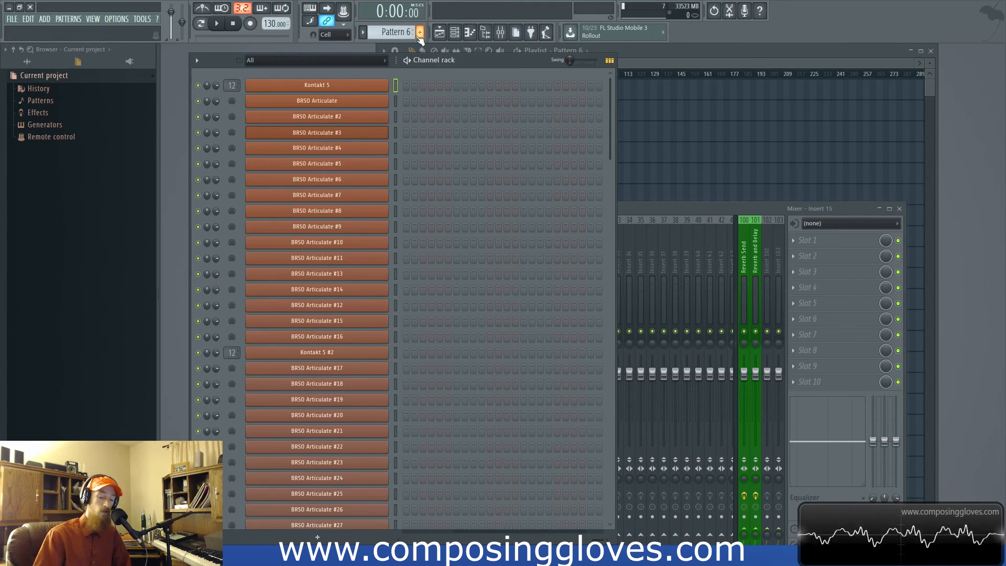
- Cycle through the channel filter groups and show the All group
key(Page_Down)
key(Page_Down)
key(Page_Down)
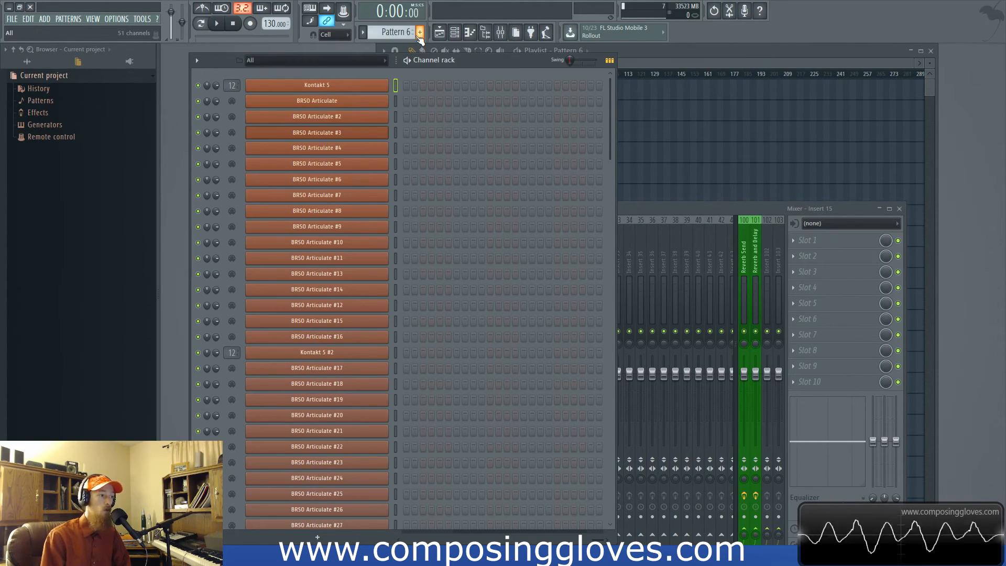
click(326, 60)
click(292, 74)
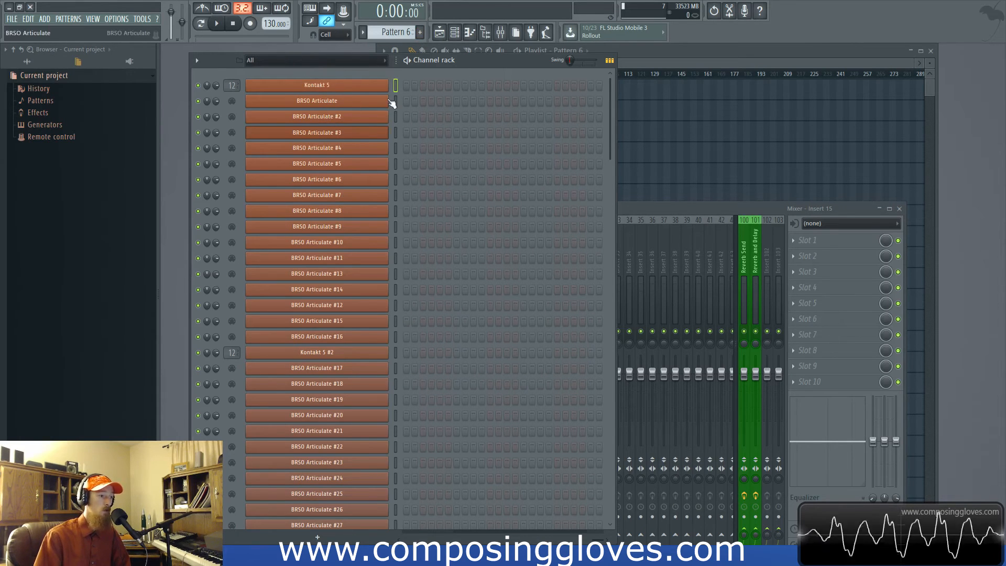
- Group the channels BRSO Articulate through BRSO Articulate #8 into a filter group named Strings
drag(394, 197, 402, 201)
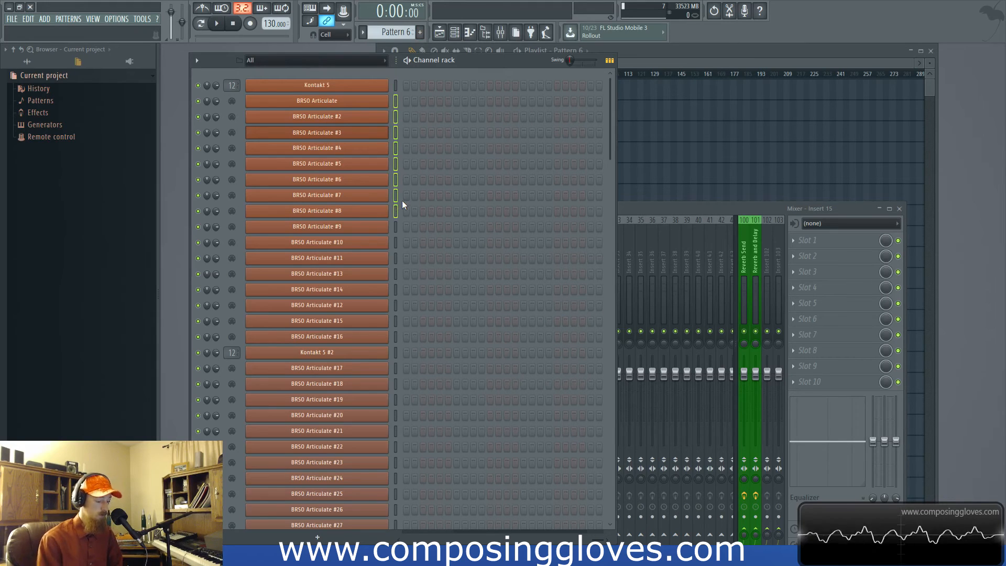
key(alt+g)
text(Strings)
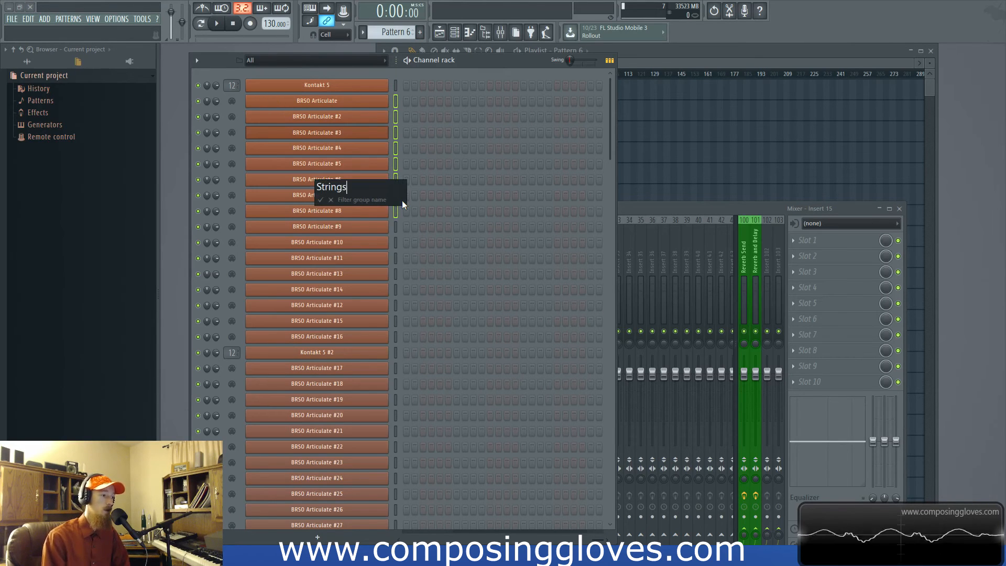
key(Return)
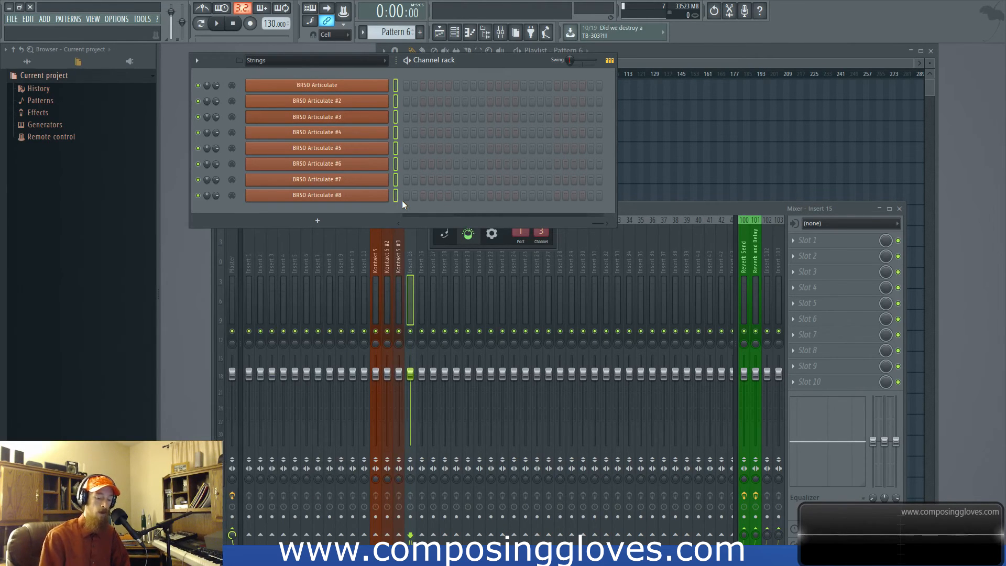
- Cycle through the channel filter groups, including Unsorted, and end on the Strings group
key(Page_Down)
key(Page_Down)
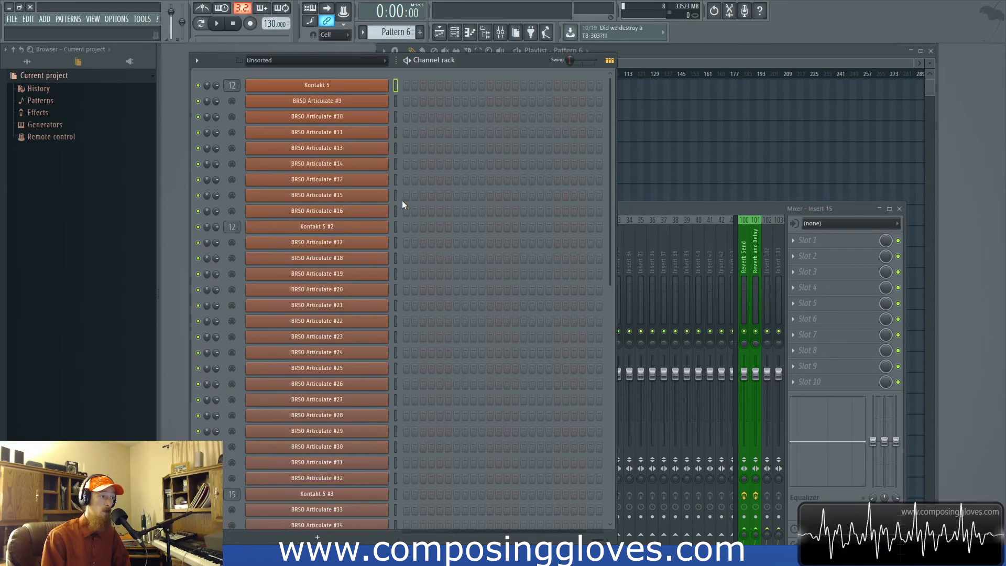
key(Page_Down)
key(Page_Down)
key(Page_Down)
key(Page_Down)
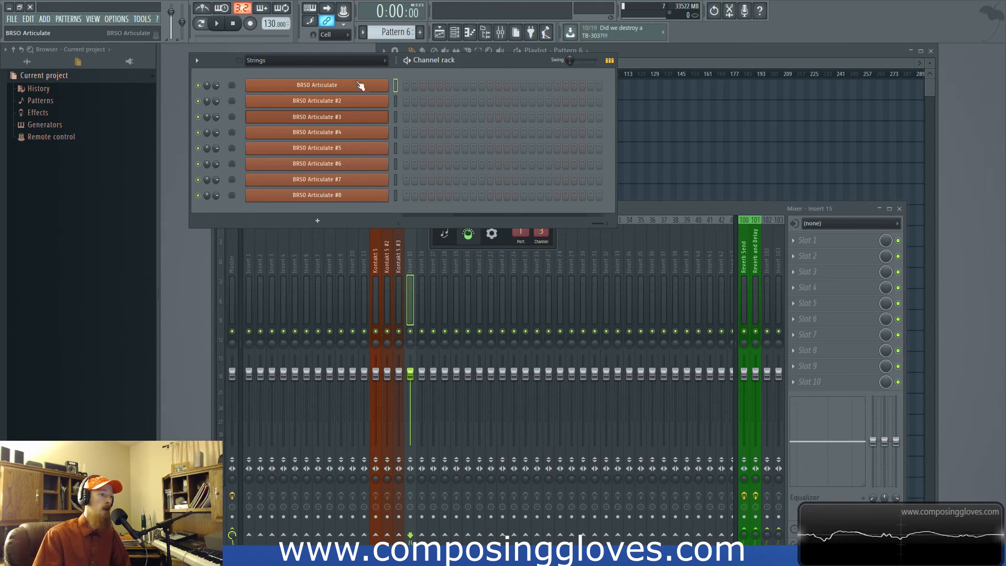
- Try the channel rack's global swing at 100% and open the BRSO Articulate plugin window
click(369, 62)
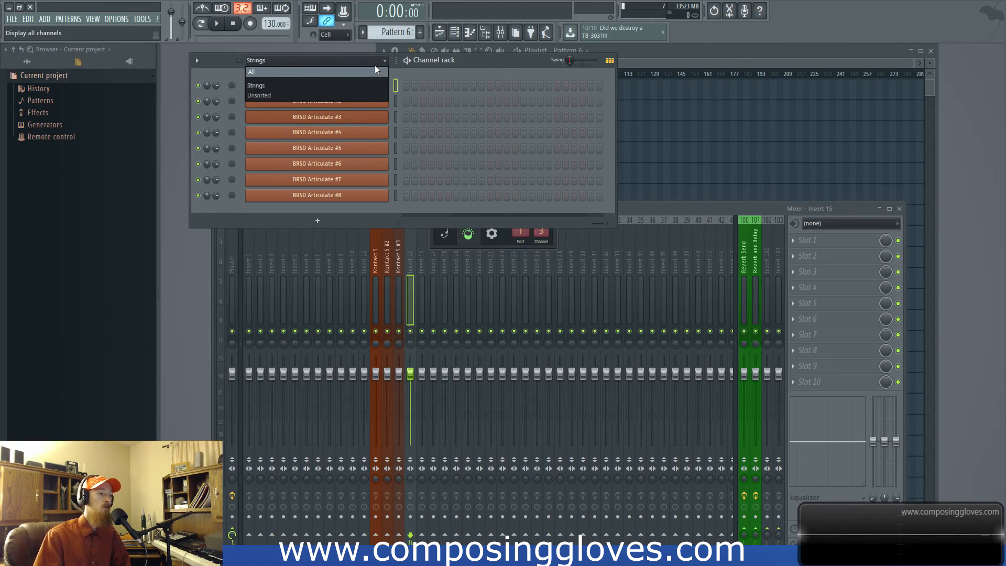
click(375, 65)
drag(561, 61, 585, 66)
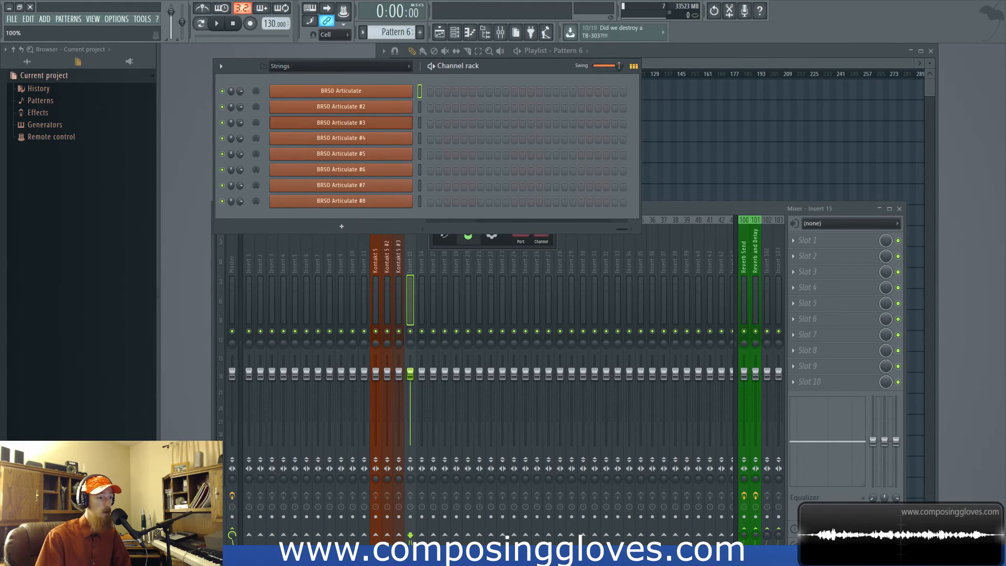
click(386, 94)
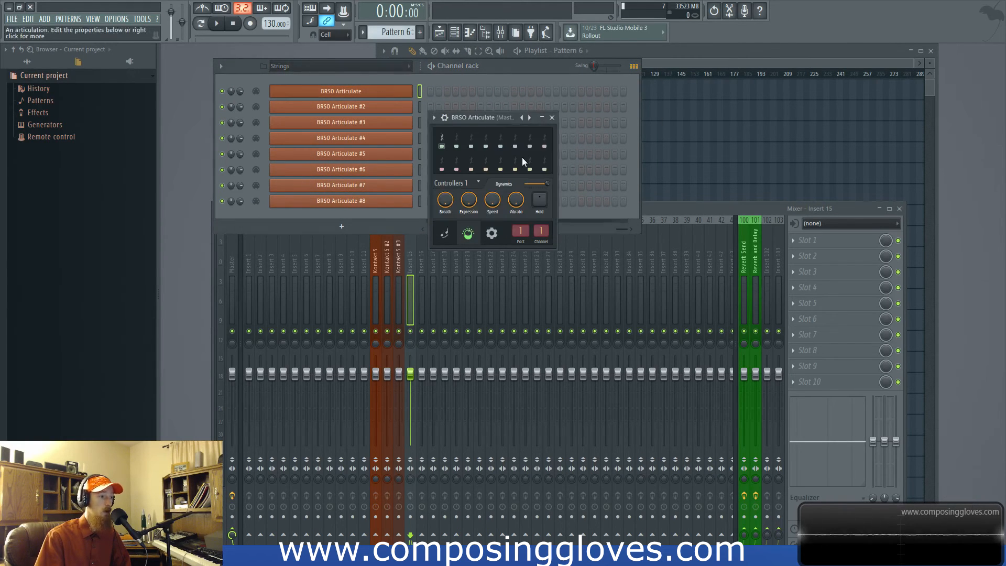
- Show the Unsorted filter group and add the browser sample Lev_Chord_A#_06 as a new channel
click(337, 65)
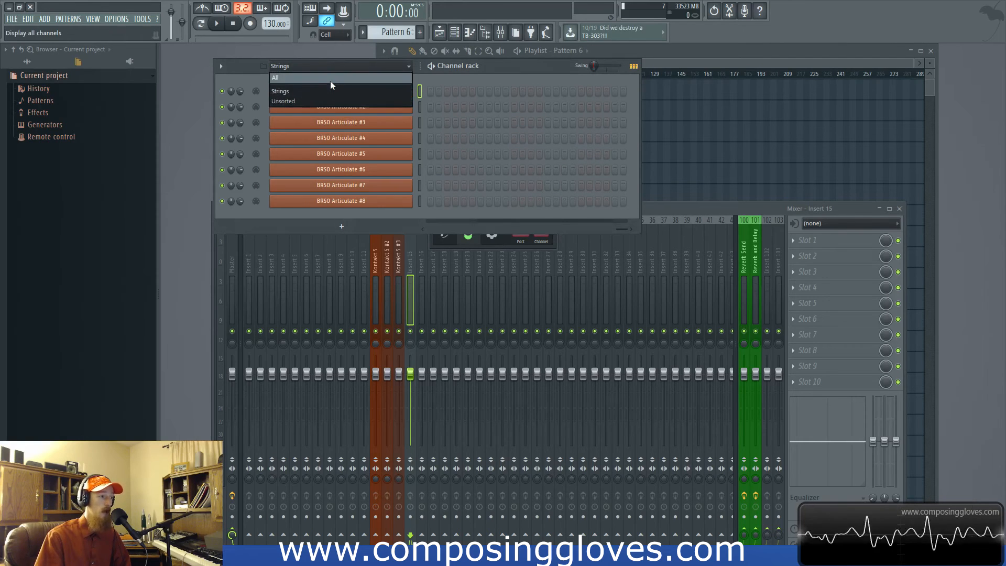
click(307, 102)
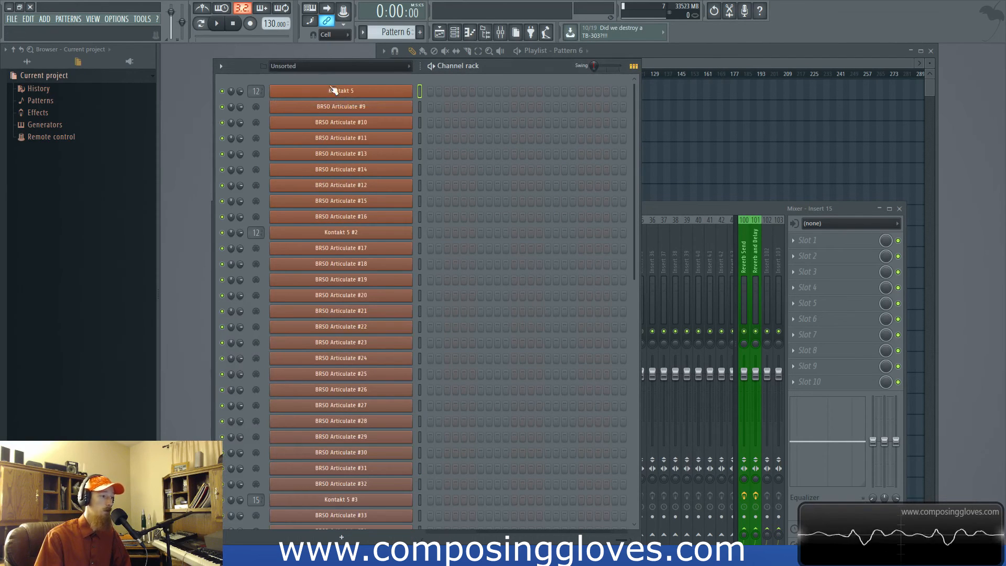
click(27, 61)
drag(77, 141, 336, 79)
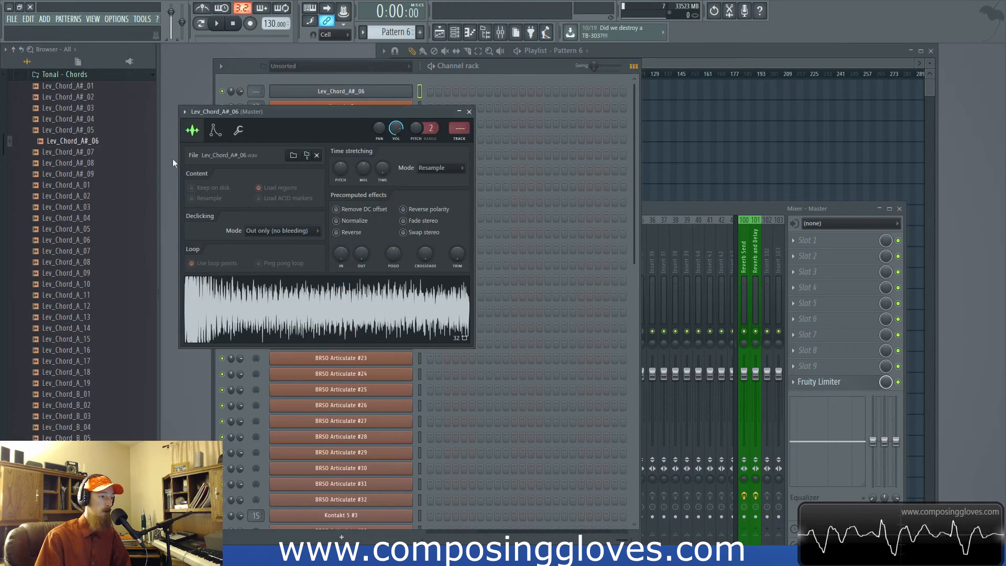
- Examine the swing mix control in the sample channel's miscellaneous settings and try the rack's global swing at 25%
click(237, 131)
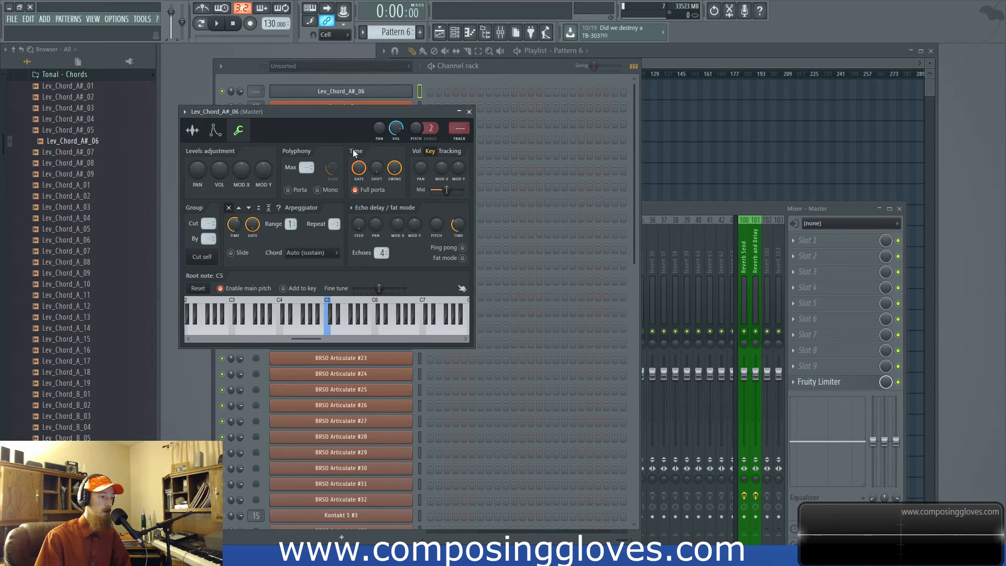
drag(394, 167, 395, 178)
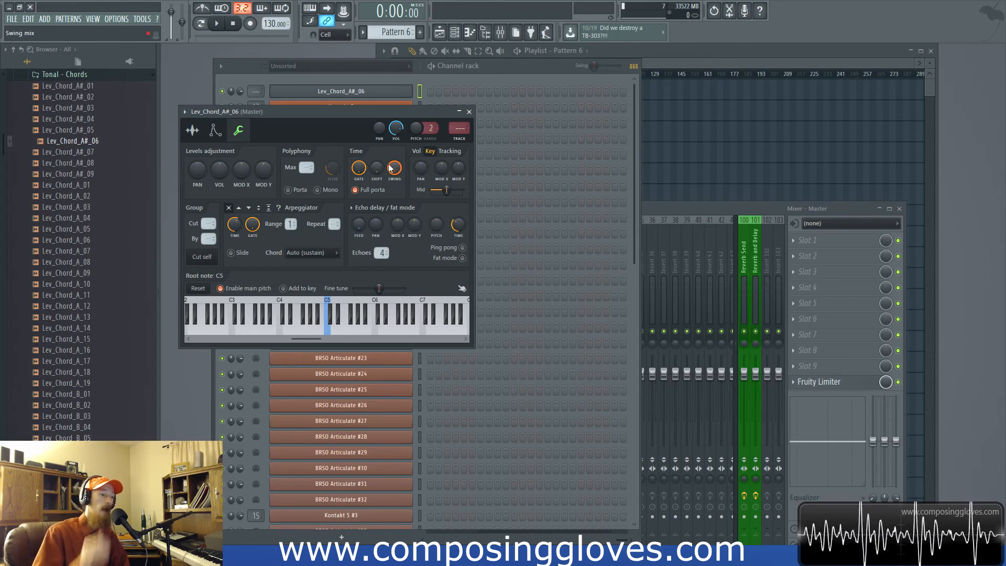
drag(594, 66, 597, 66)
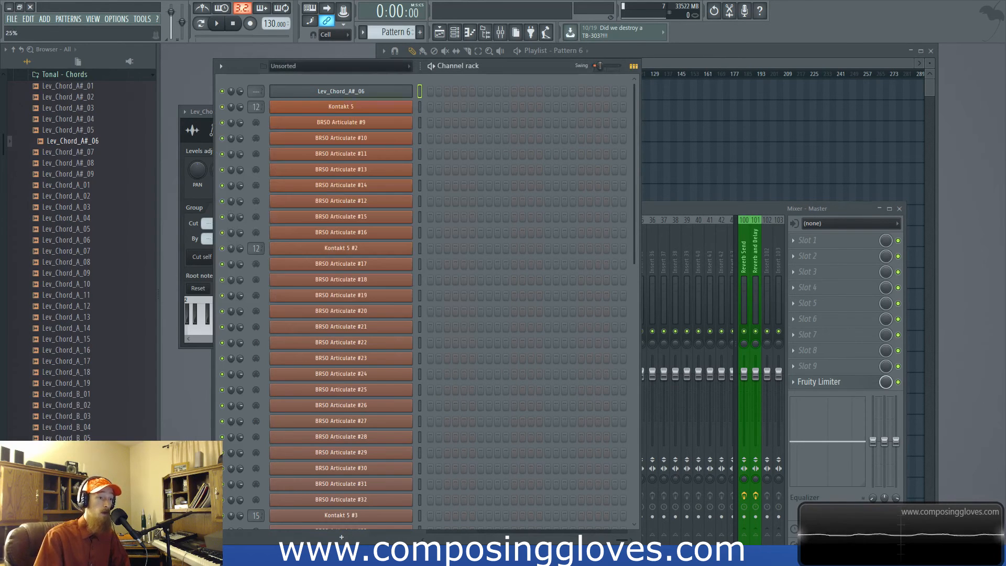
click(180, 155)
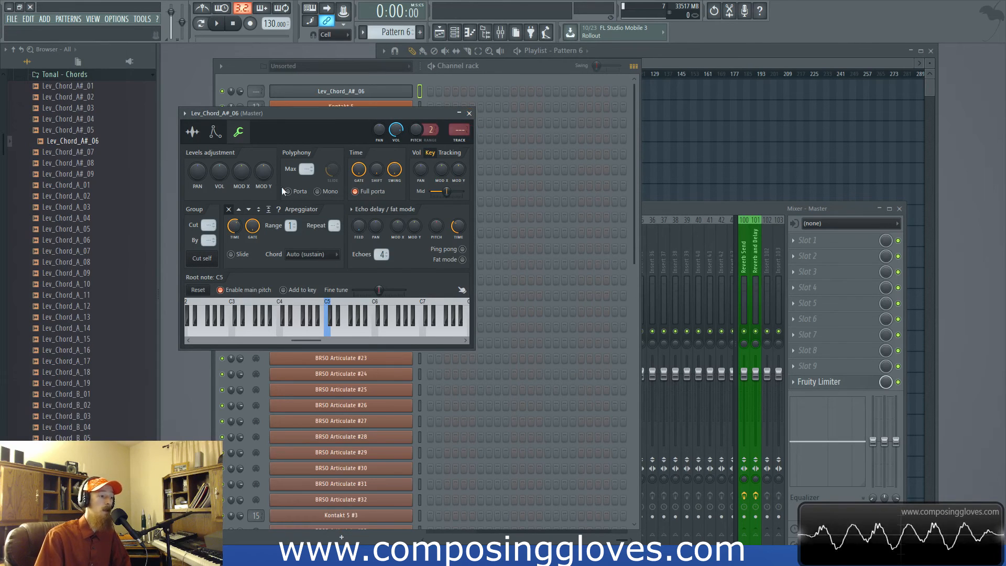
- Close the Lev_Chord_A#_06 channel window and move the channel rack slightly higher on the workspace
click(470, 113)
drag(519, 66, 523, 60)
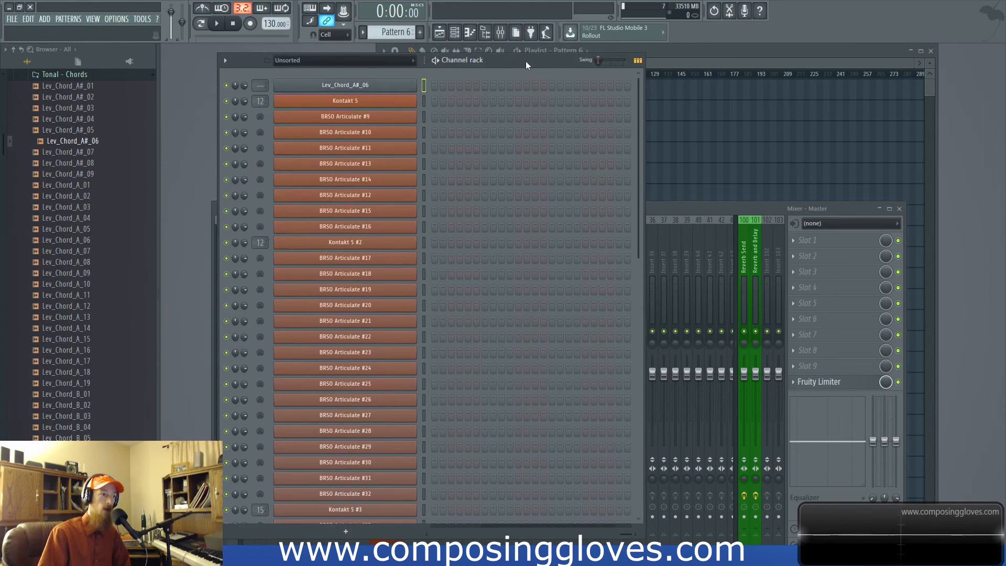
drag(526, 61, 527, 51)
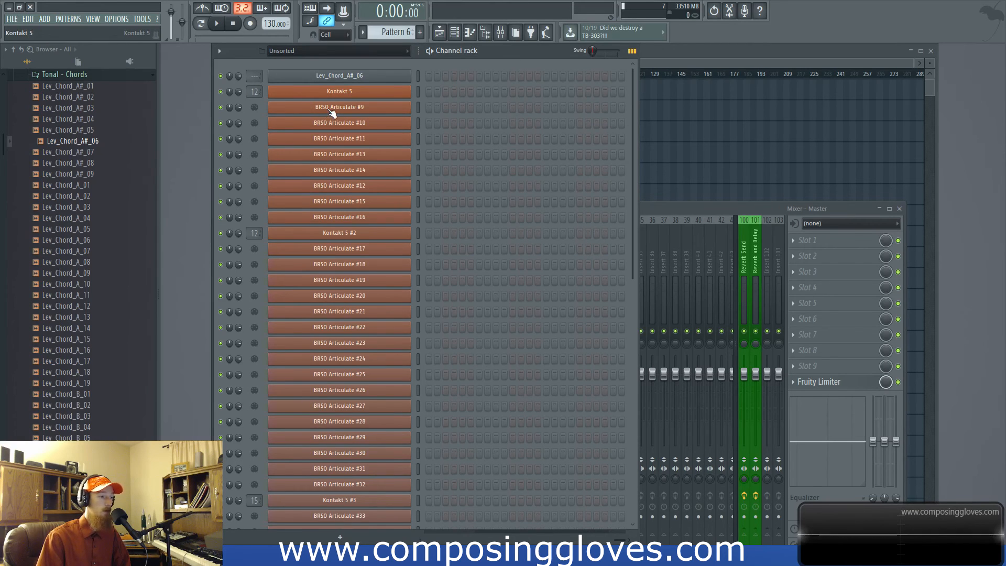
- Lock BRSO Articulate #9 to receive notes from the V25 controller on all MIDI channels
click(355, 95)
right_click(374, 110)
click(807, 129)
click(365, 115)
click(367, 109)
right_click(368, 110)
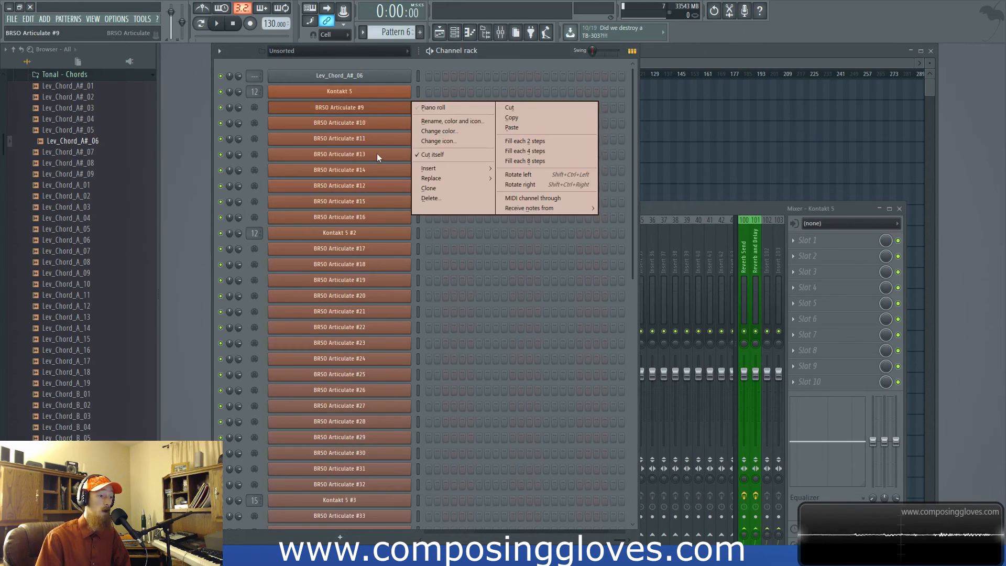
mouse_move(543, 209)
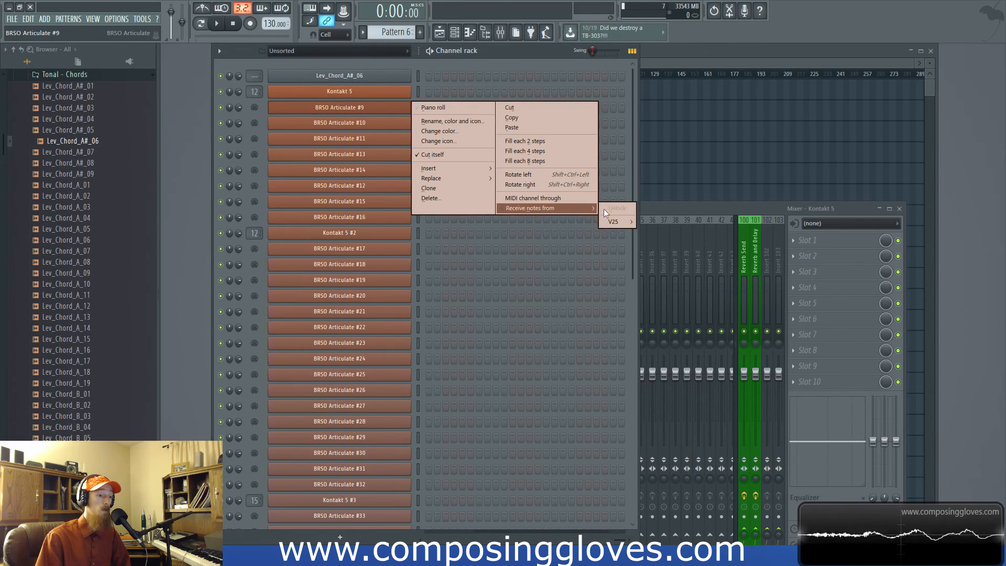
mouse_move(611, 227)
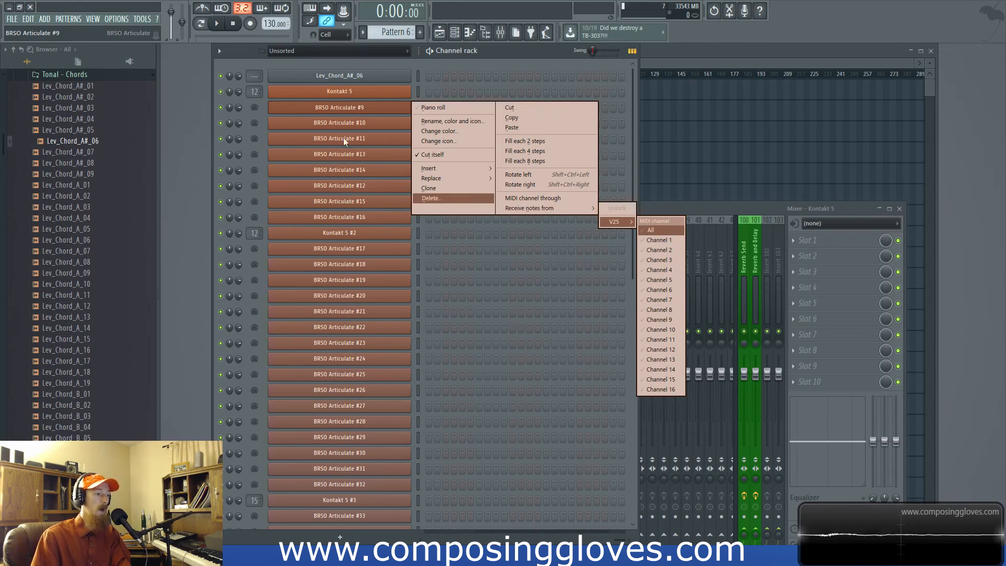
click(662, 229)
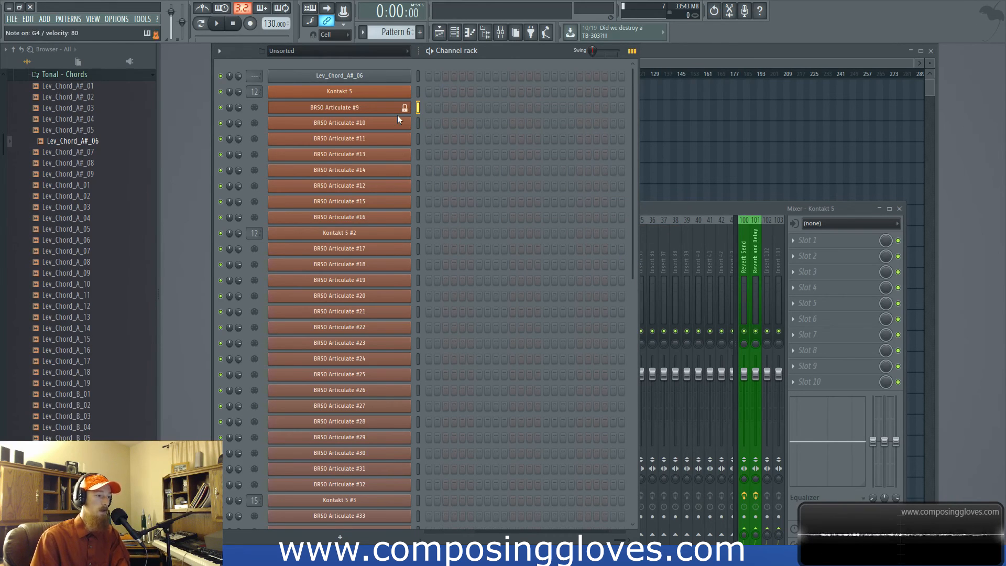
- Select BRSO Articulate #11 to test the note lock, and unlock BRSO Articulate #9 from the V25 controller
click(418, 140)
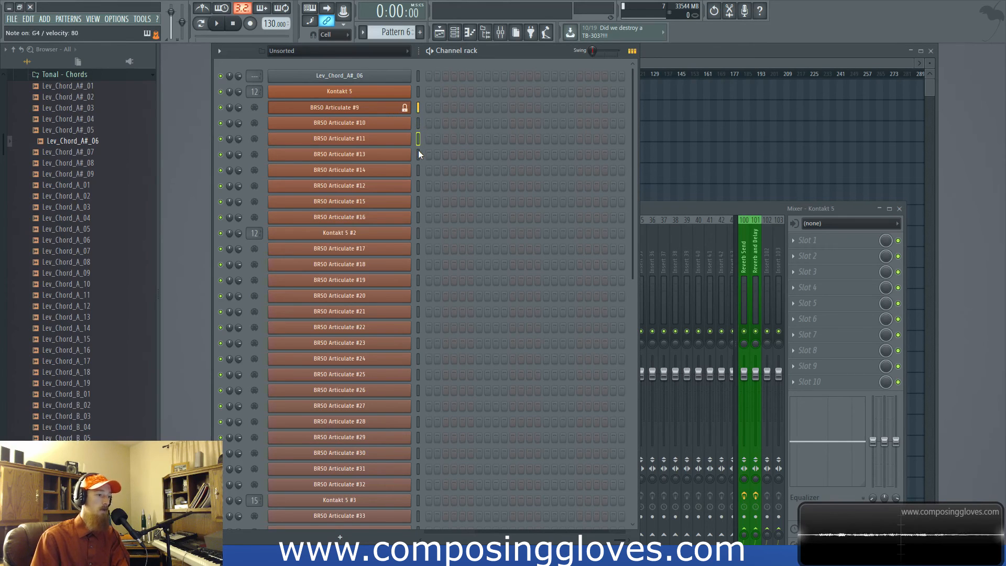
right_click(409, 109)
mouse_move(595, 208)
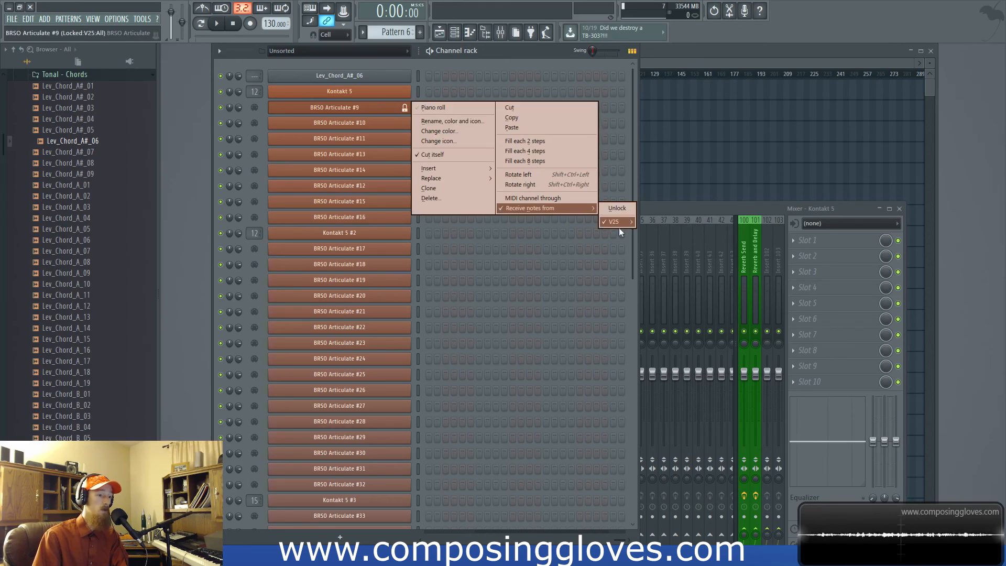
click(653, 228)
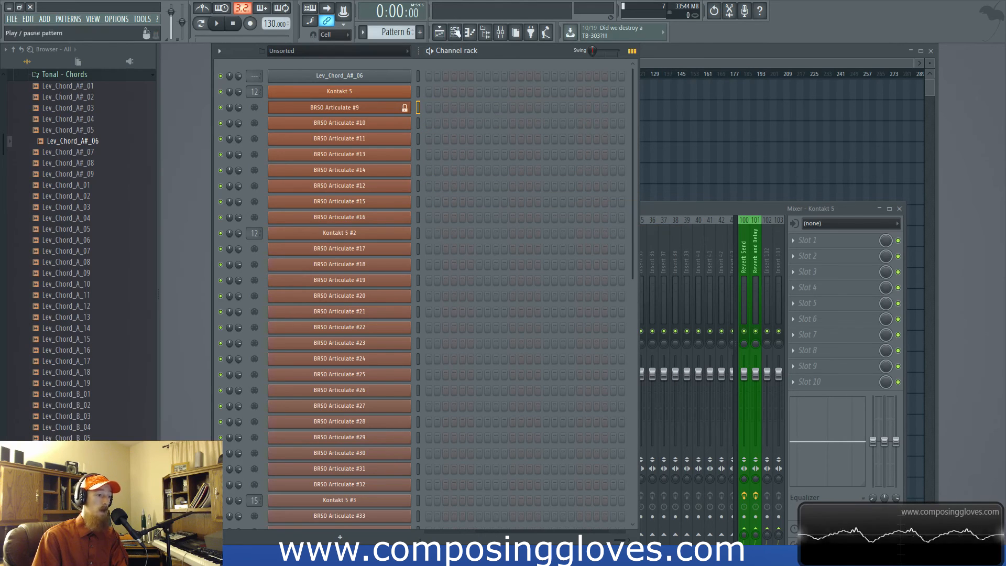
click(402, 109)
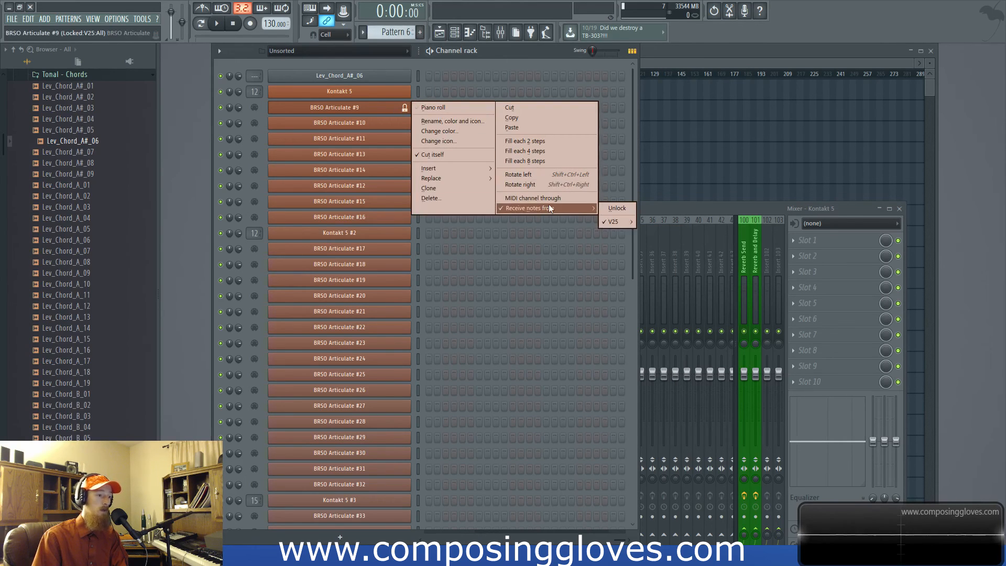
click(617, 208)
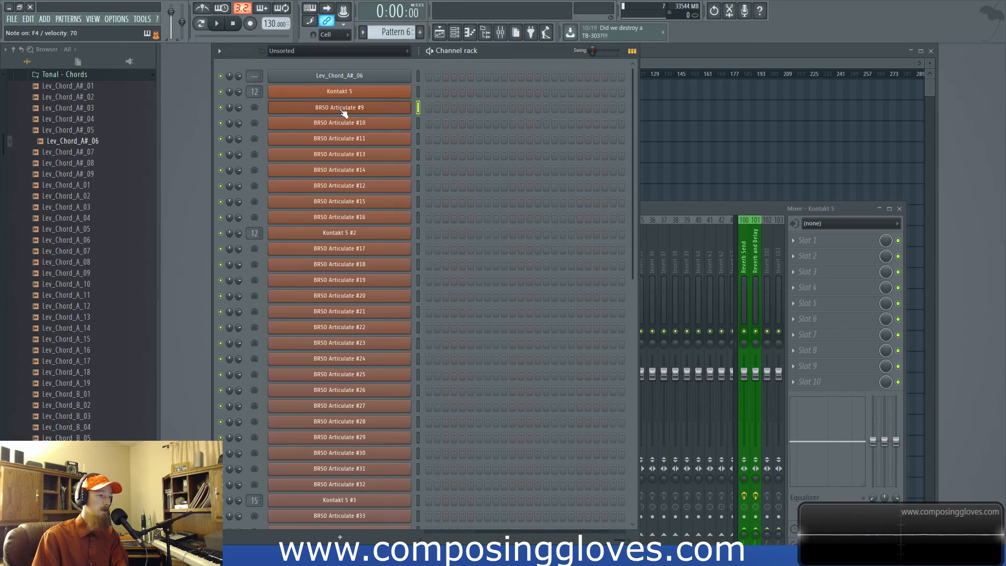
- Step the channel selection down and back up among the channels around BRSO Articulate #13 and #12
click(419, 134)
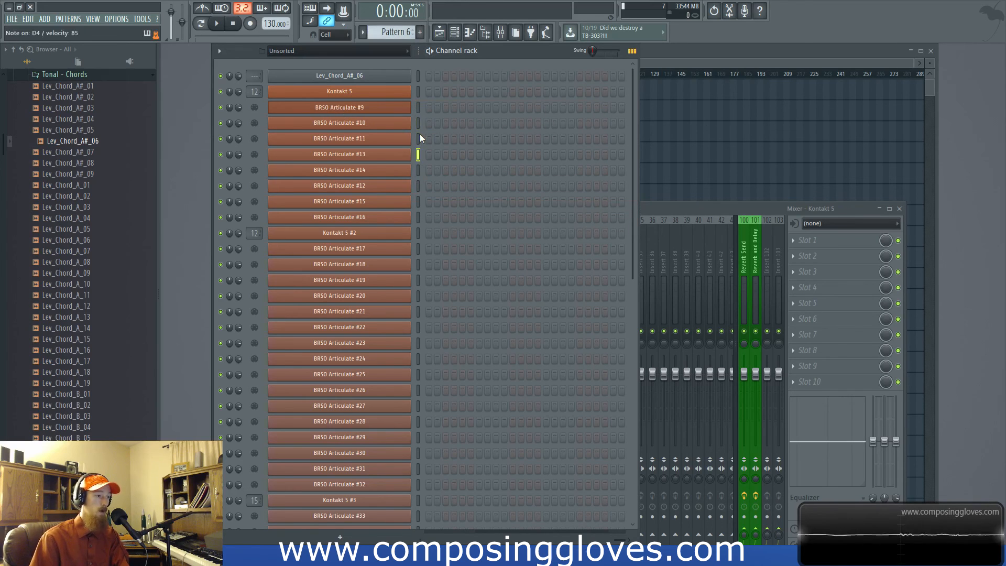
key(Down)
key(Down)
key(Down)
key(Down)
key(Up)
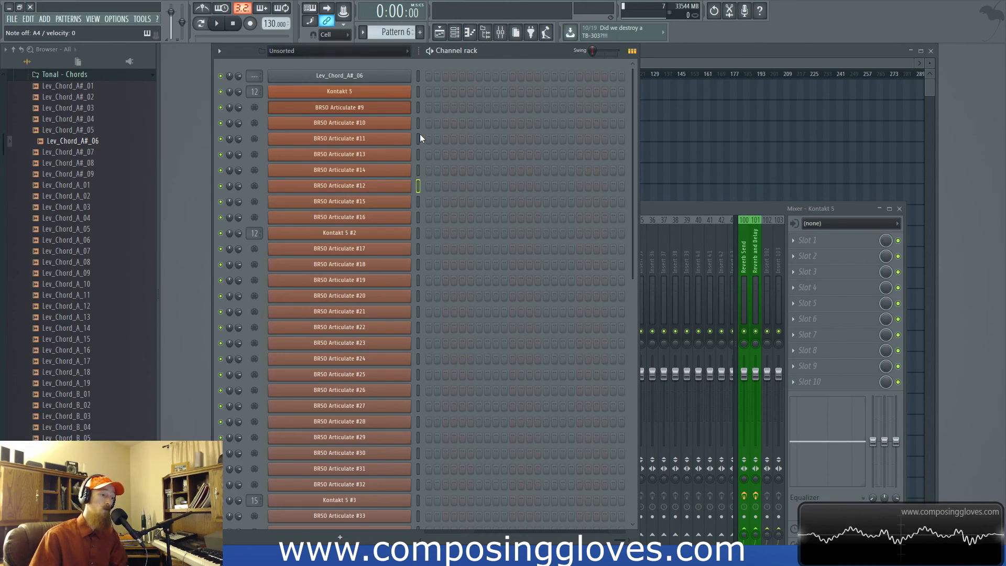
- Demonstrate selecting BRSO Articulate #10 alone, a longer run of channels, and the range BRSO Articulate #17 through #22
click(420, 131)
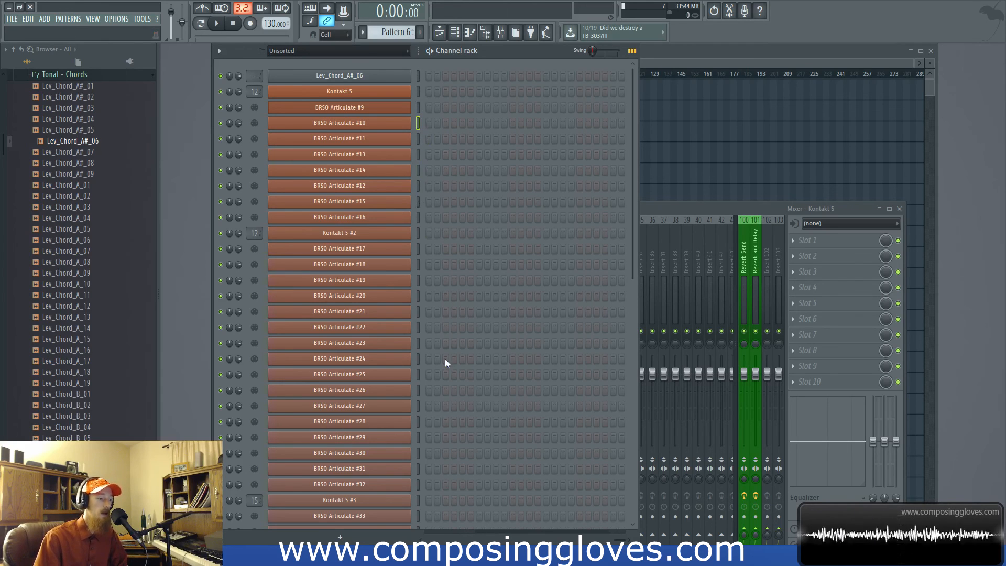
double_click(419, 125)
click(419, 126)
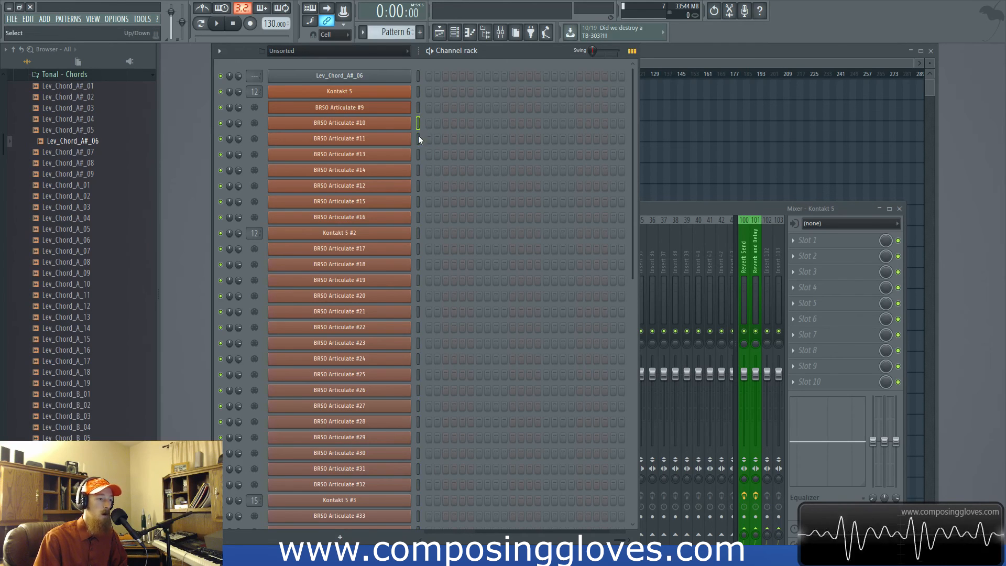
drag(418, 139, 414, 256)
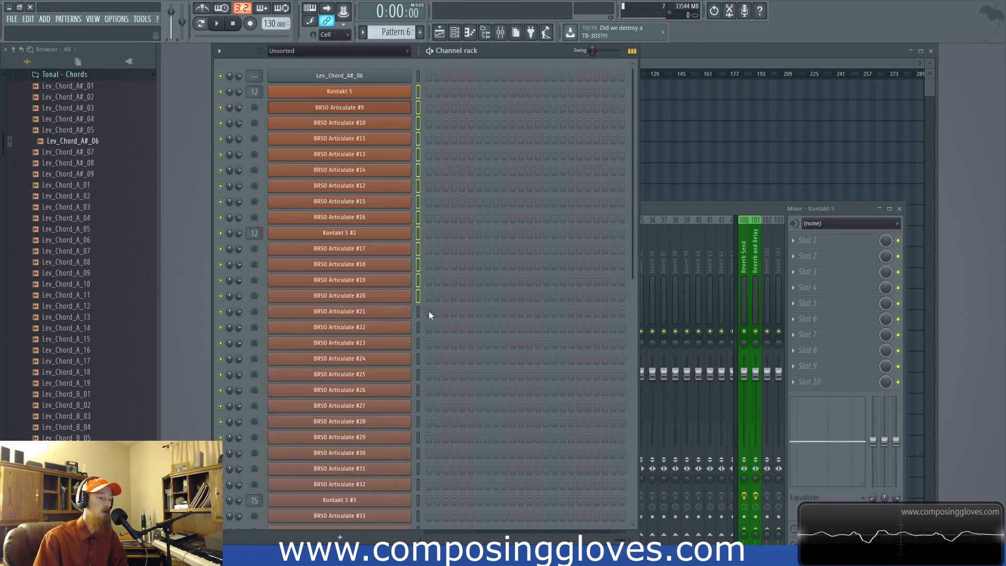
click(420, 362)
drag(419, 327, 420, 247)
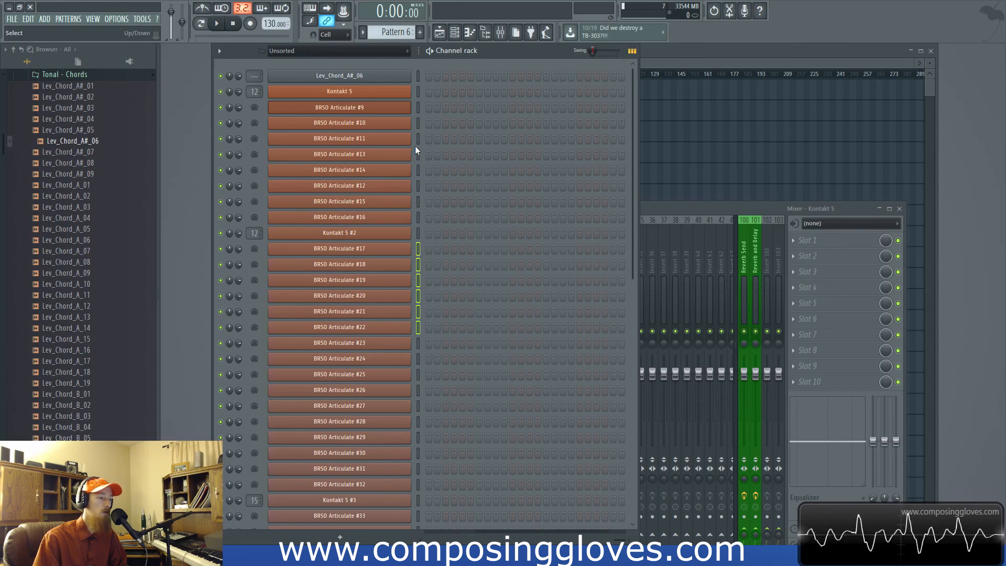
- Zip the channels BRSO Articulate #9 through #16 and unzip them again
drag(418, 107, 421, 209)
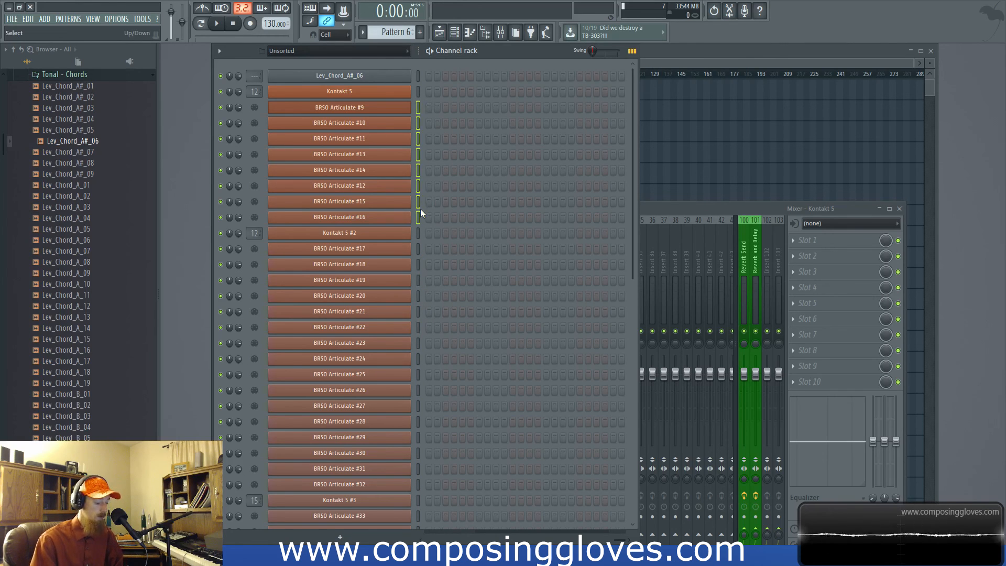
key(alt+z)
key(alt+u)
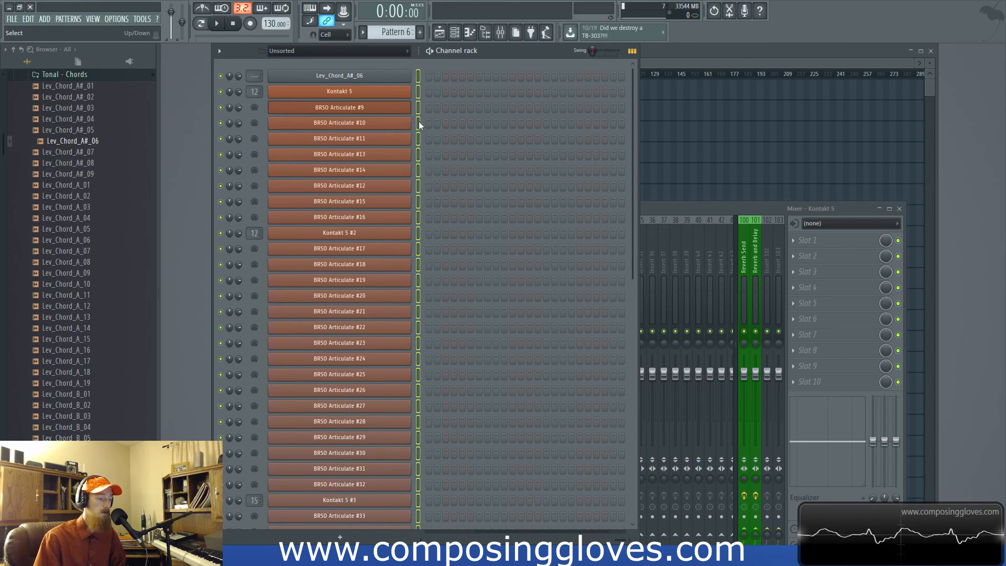
- Zip all the channels together, expand only Kontakt 5, and unzip the whole rack
key(alt+z)
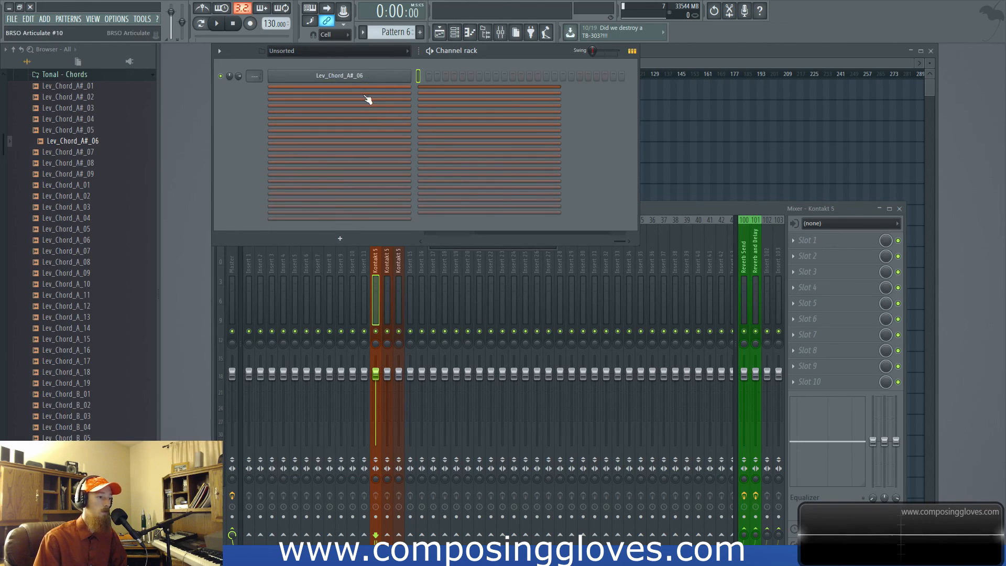
click(363, 89)
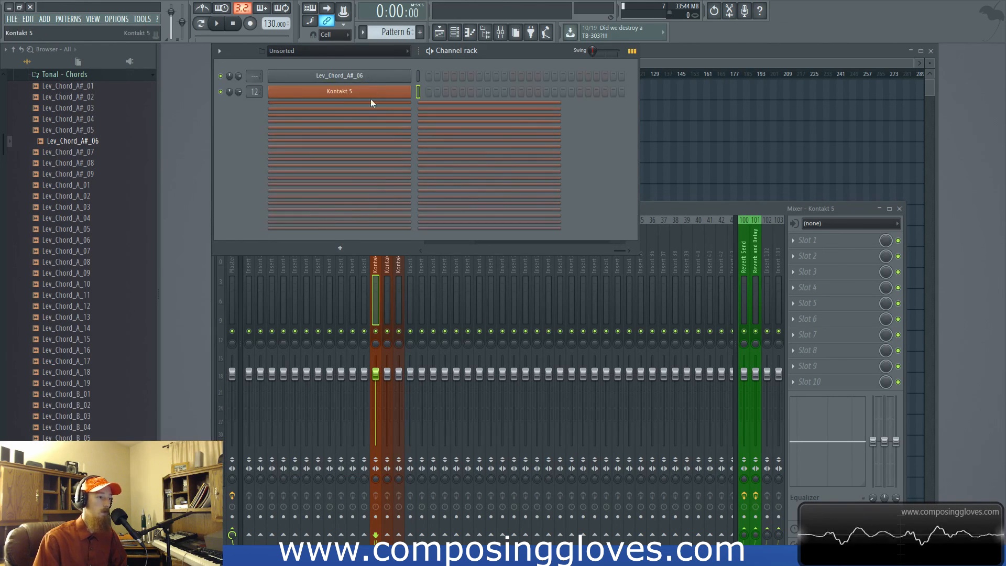
key(alt+u)
- Demonstrate selecting the range BRSO Articulate #9 through #21 and selecting every channel in the rack
double_click(420, 96)
click(420, 95)
drag(418, 105, 422, 309)
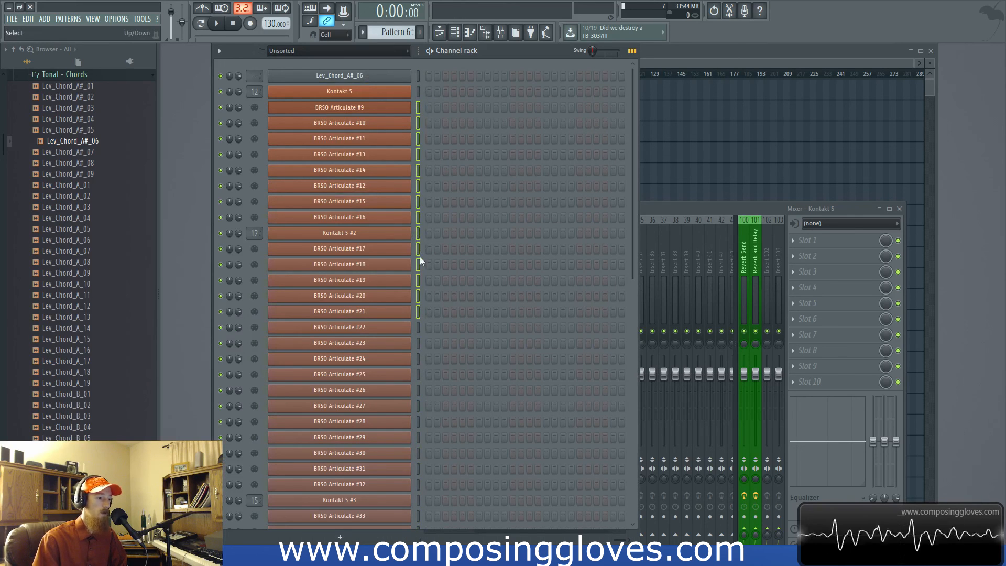
key(ctrl+a)
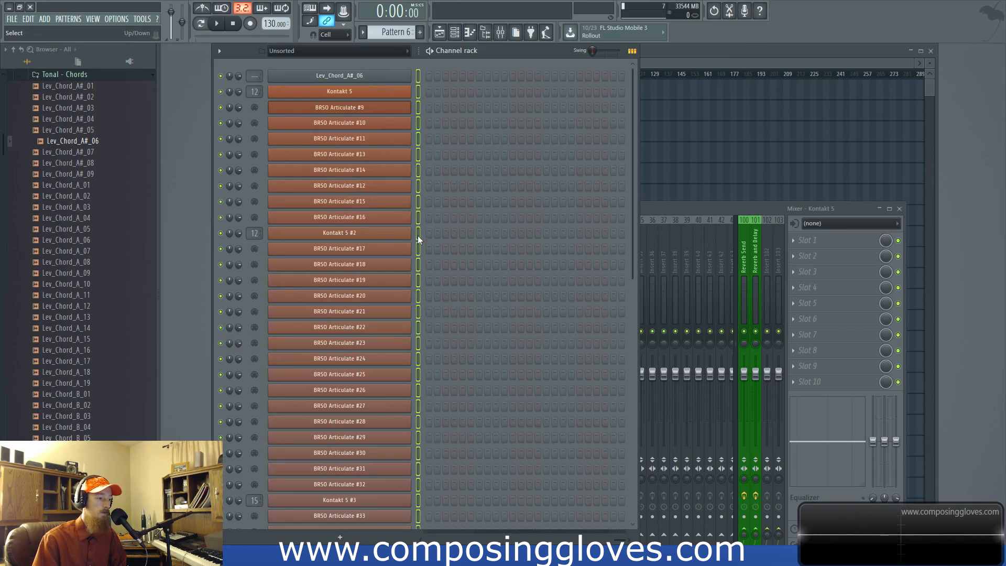
- Zip the channel ranges Kontakt 5 through BRSO Articulate #16, BRSO Articulate #17 through #32, and #33 through #48
click(419, 106)
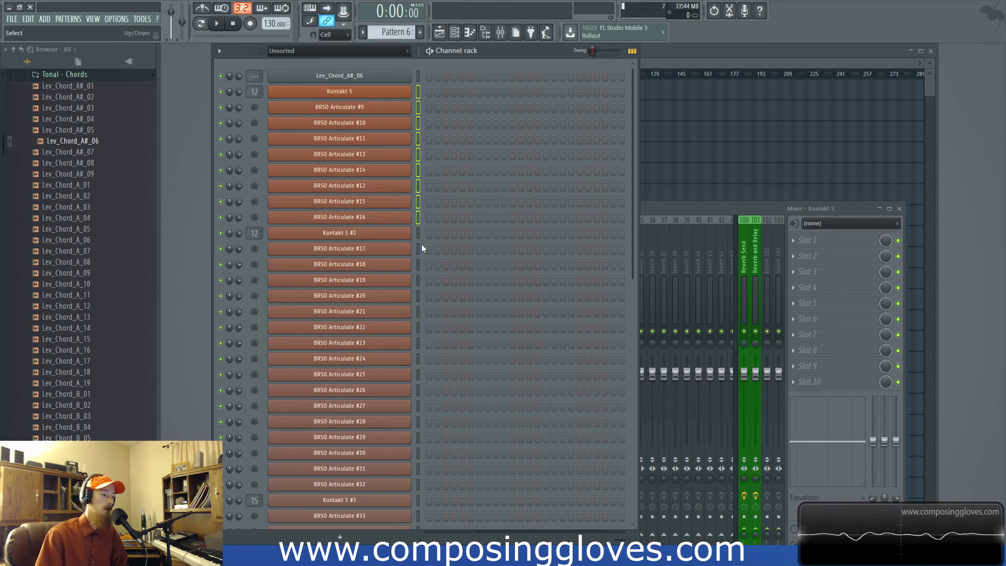
key(alt+z)
drag(419, 139, 419, 370)
key(alt+z)
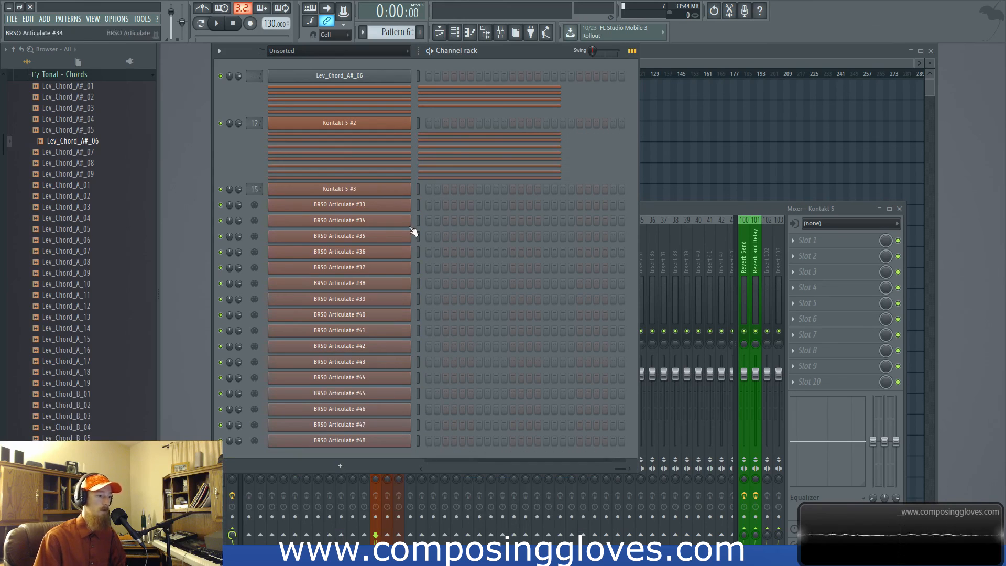
drag(420, 209, 427, 410)
key(alt+z)
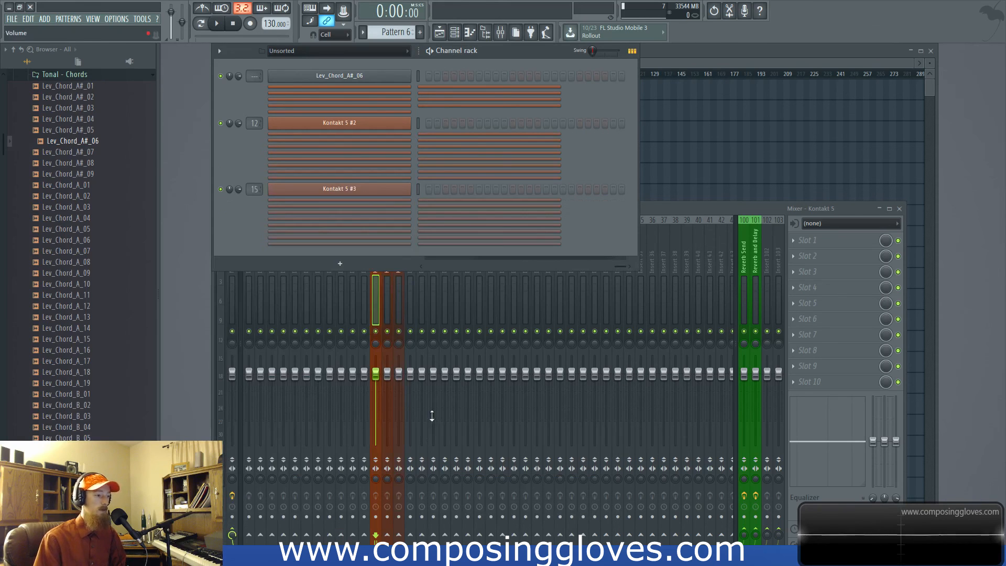